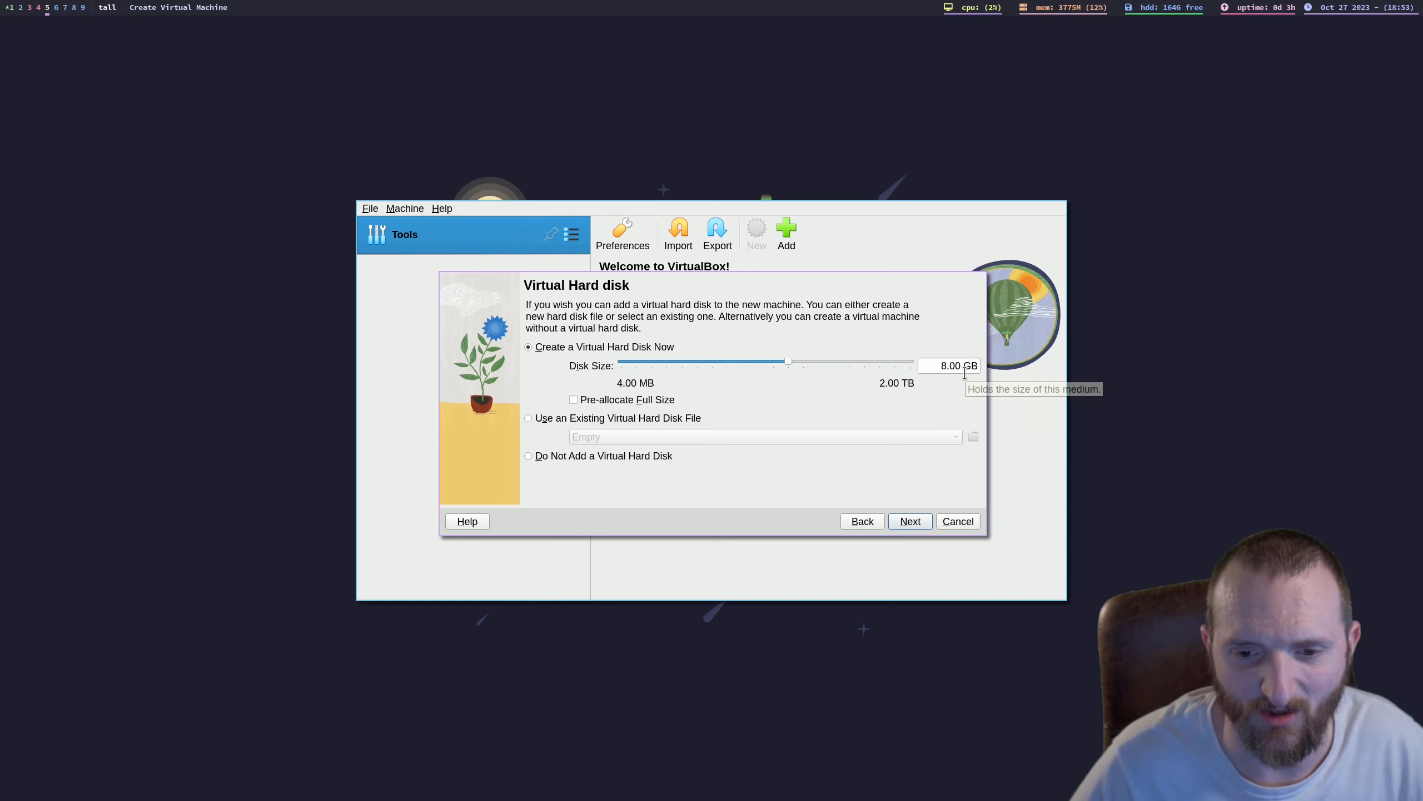
Step: Accept the 8.00 GB virtual hard disk, check the configuration summary, and finish creating the test_virt machine
click(912, 522)
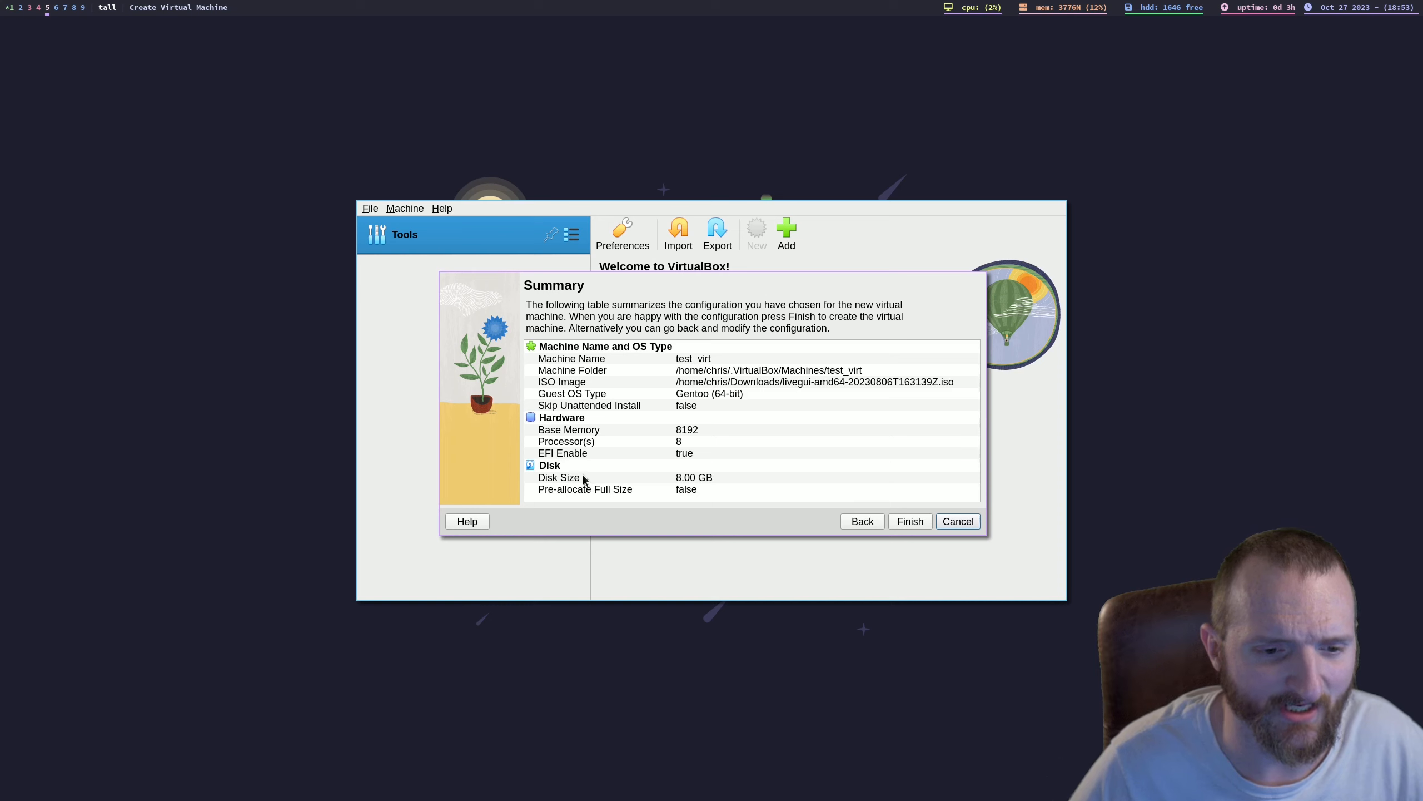
click(690, 480)
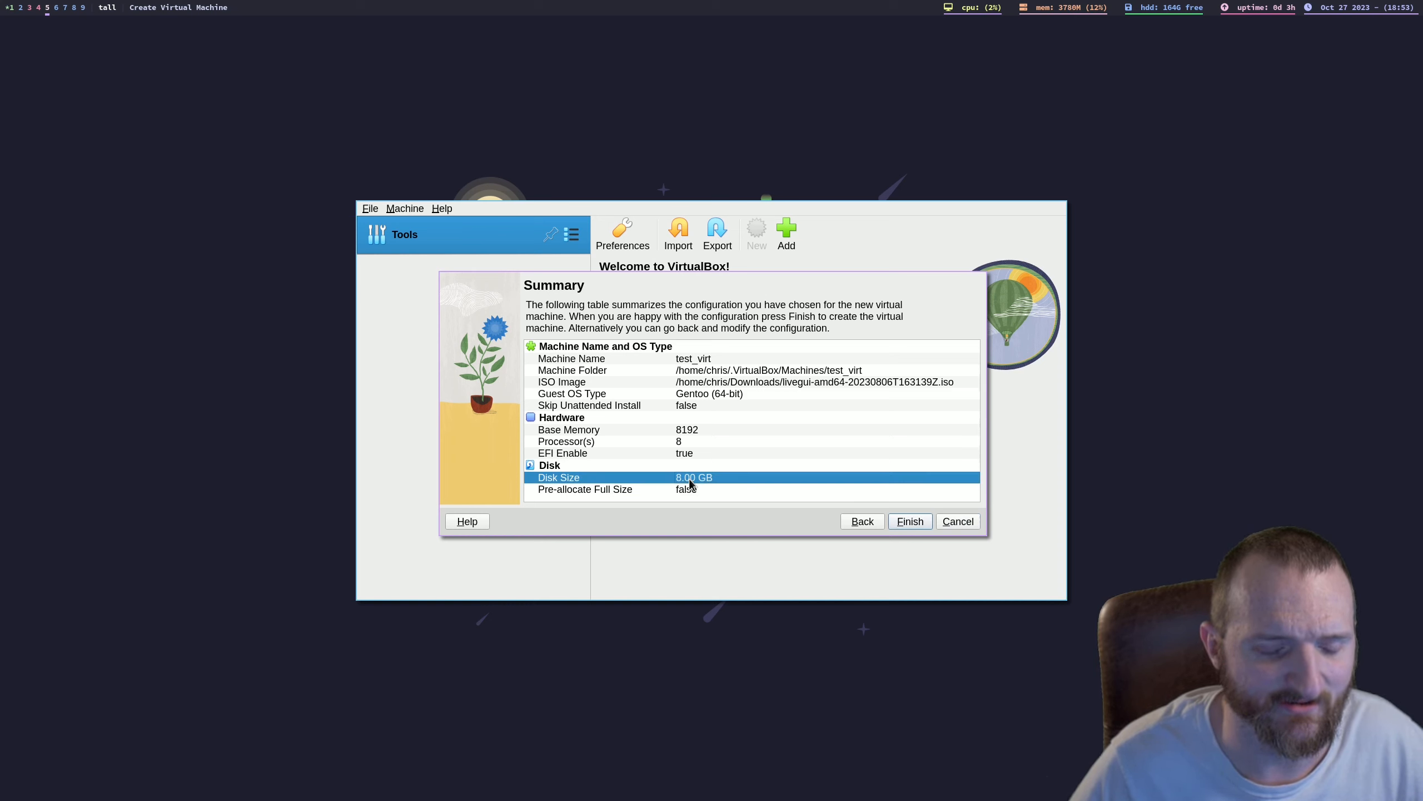
click(695, 458)
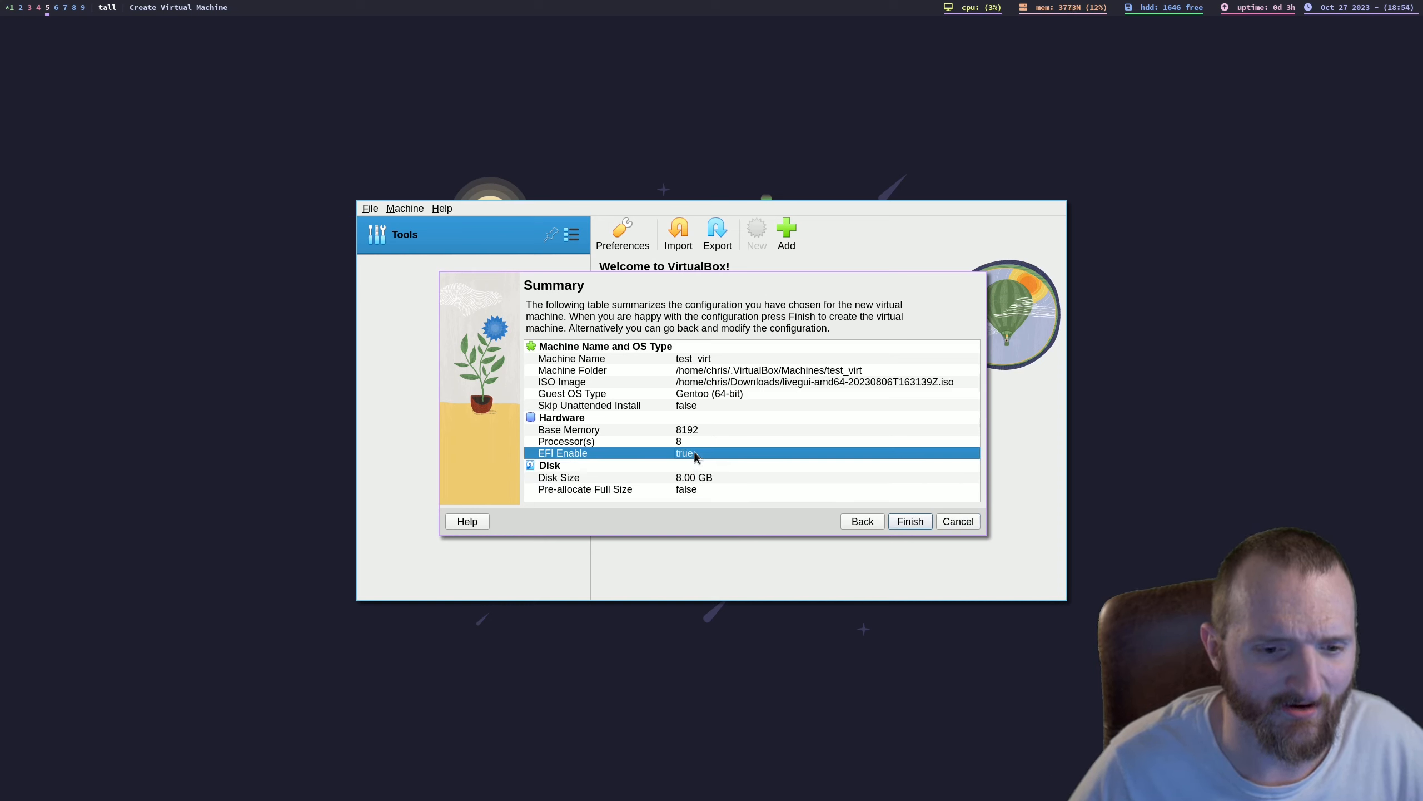
click(694, 430)
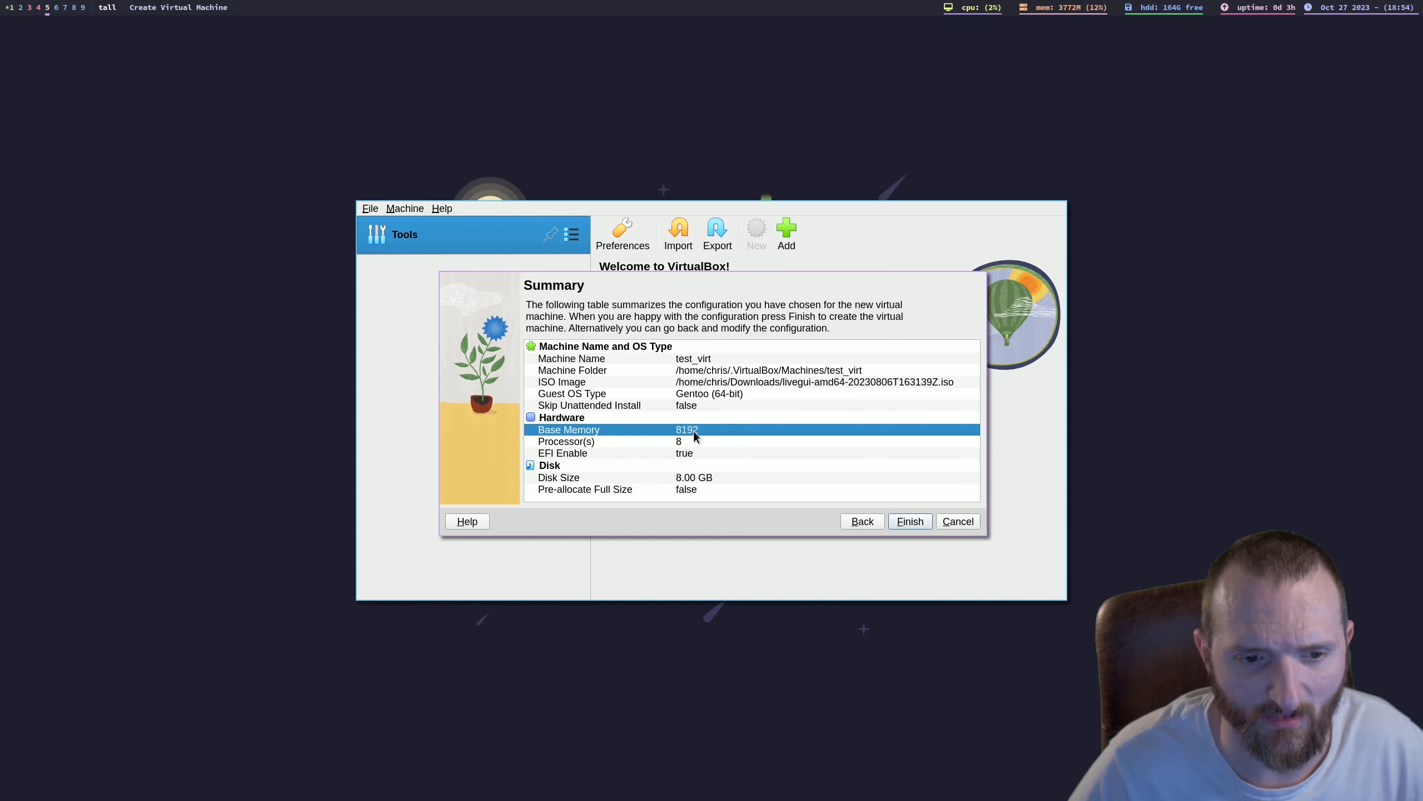
click(733, 395)
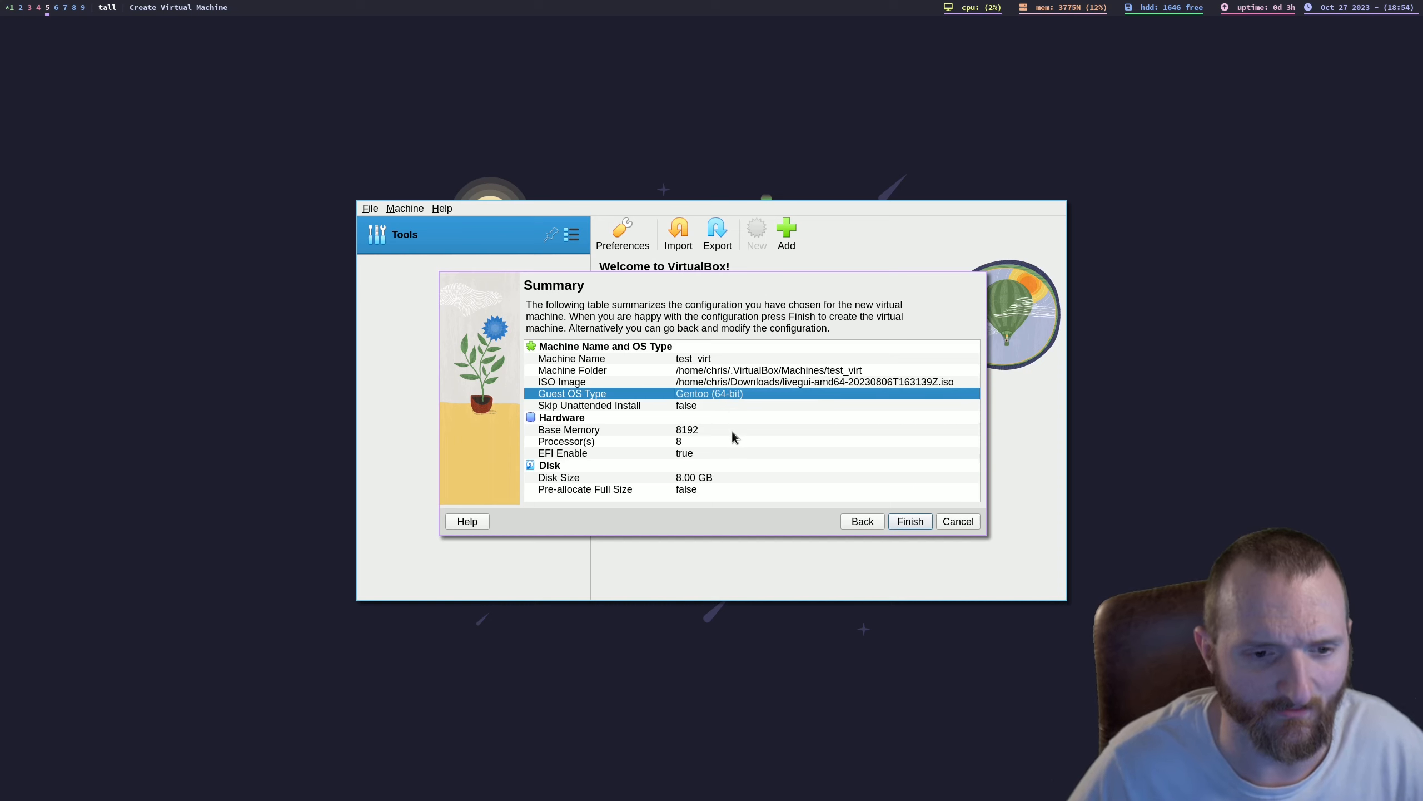
click(909, 521)
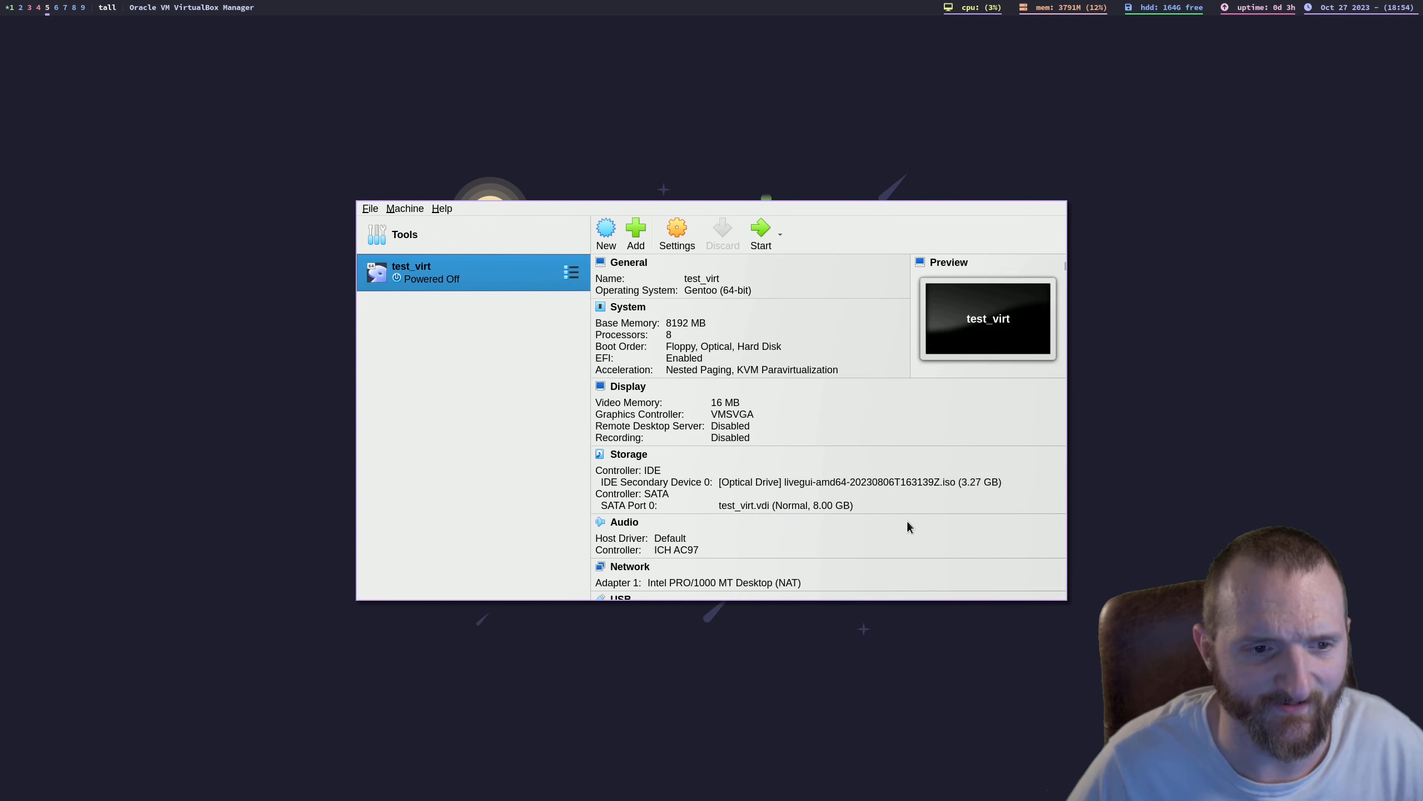
Step: Start the test_virt machine and boot the "Boot LiveCD (kernel: gentoo)" entry in GRUB
click(760, 233)
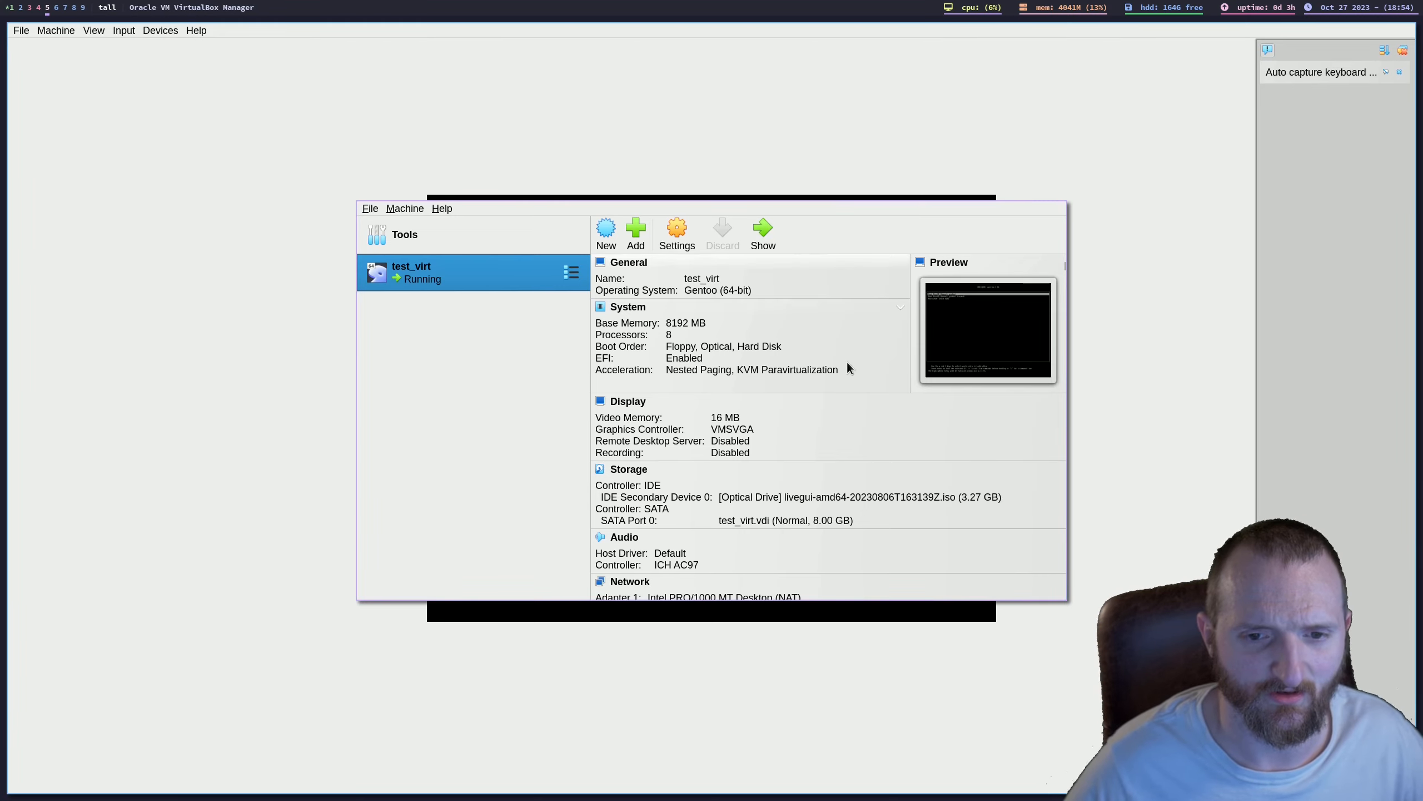
key(super+shift+9)
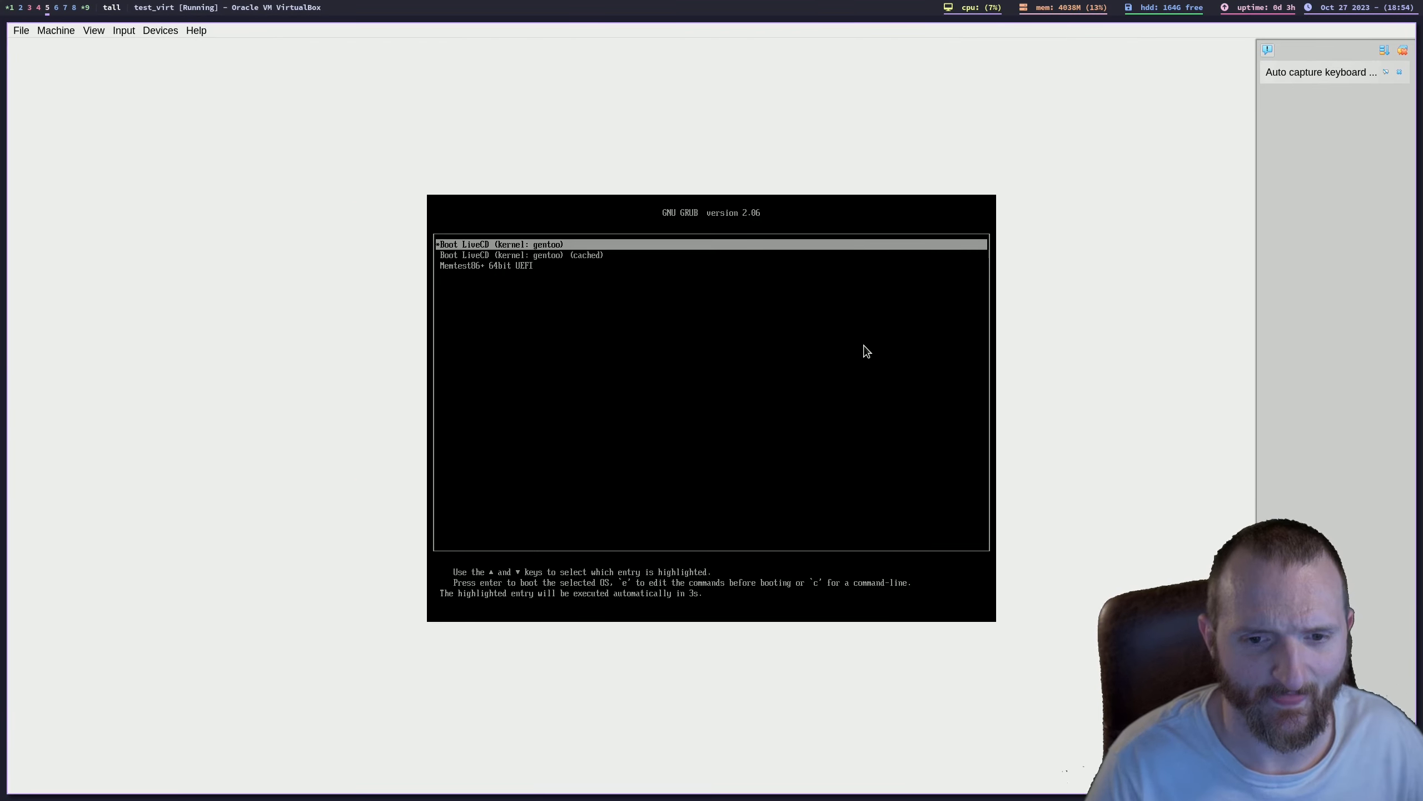
key(Down)
key(Up)
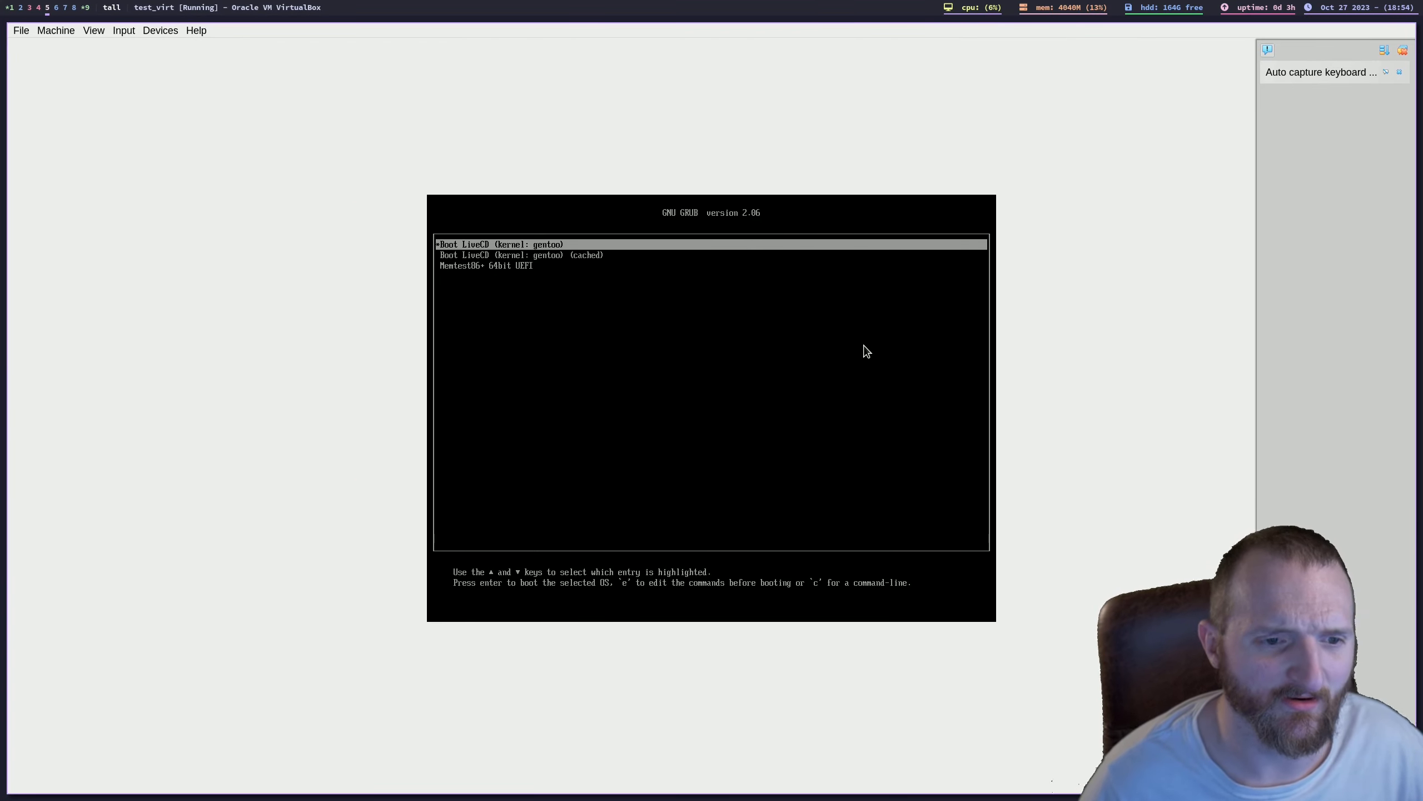
key(Down)
key(Up)
key(Down)
key(Down)
key(Up)
key(Up)
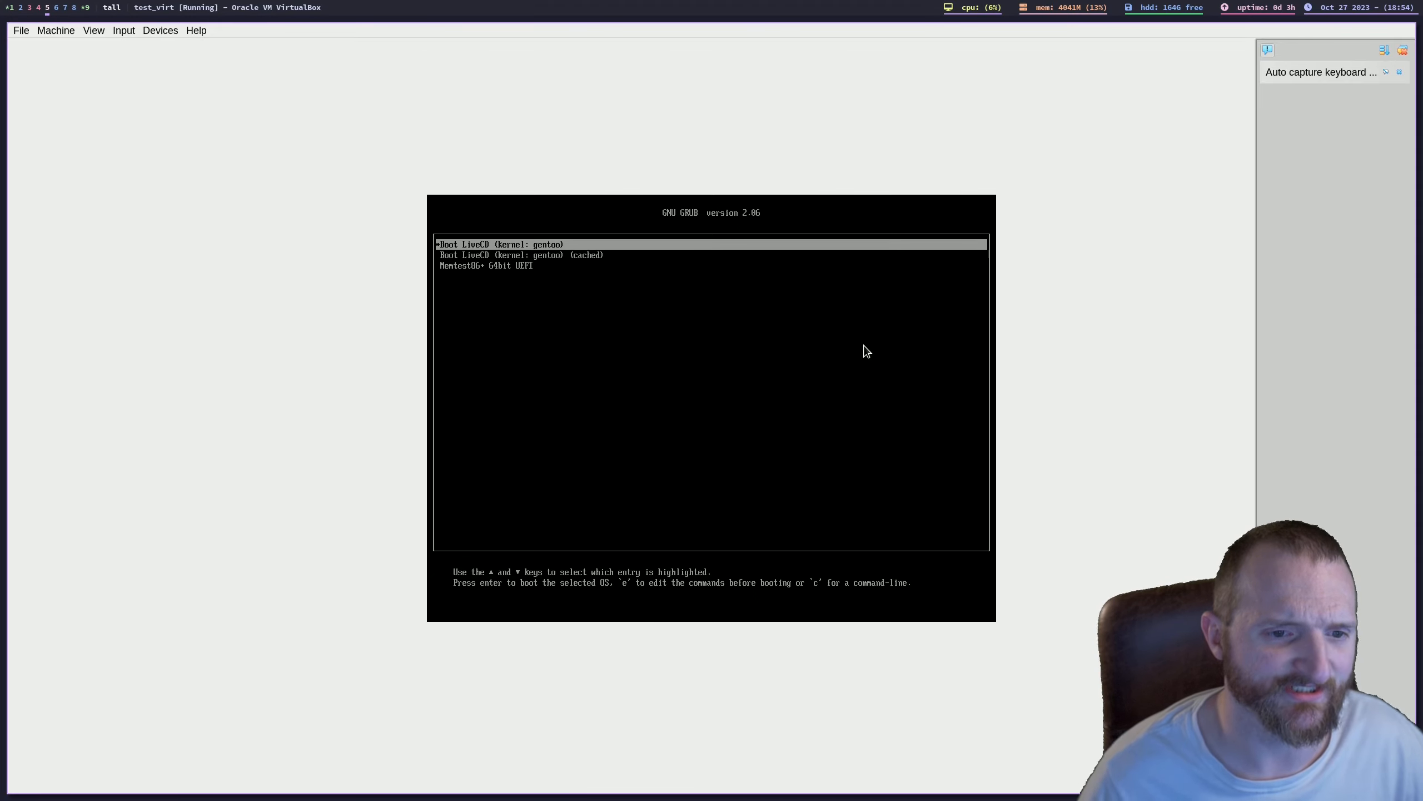
key(Return)
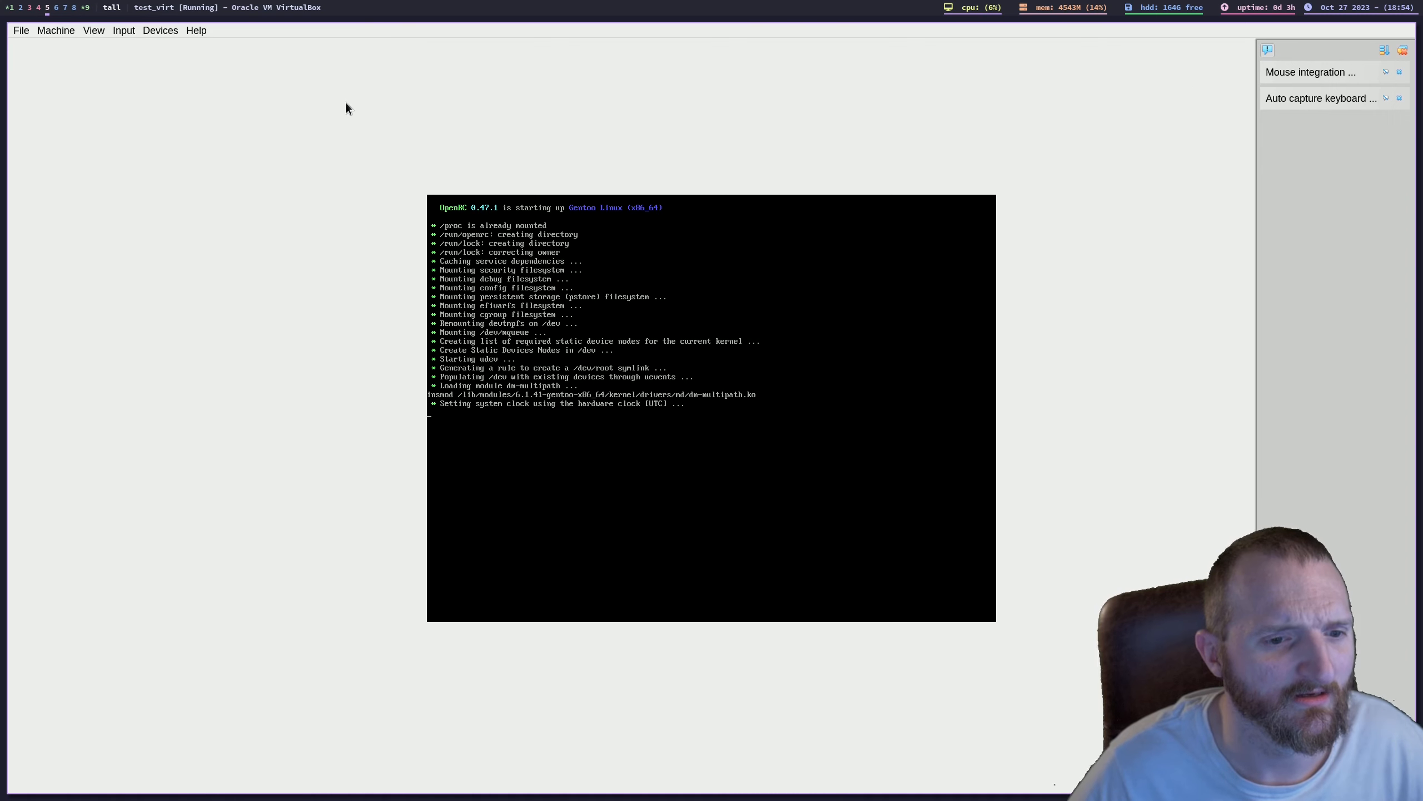
Step: Switch the running virtual machine to full-screen mode and confirm the switch
click(93, 30)
click(94, 30)
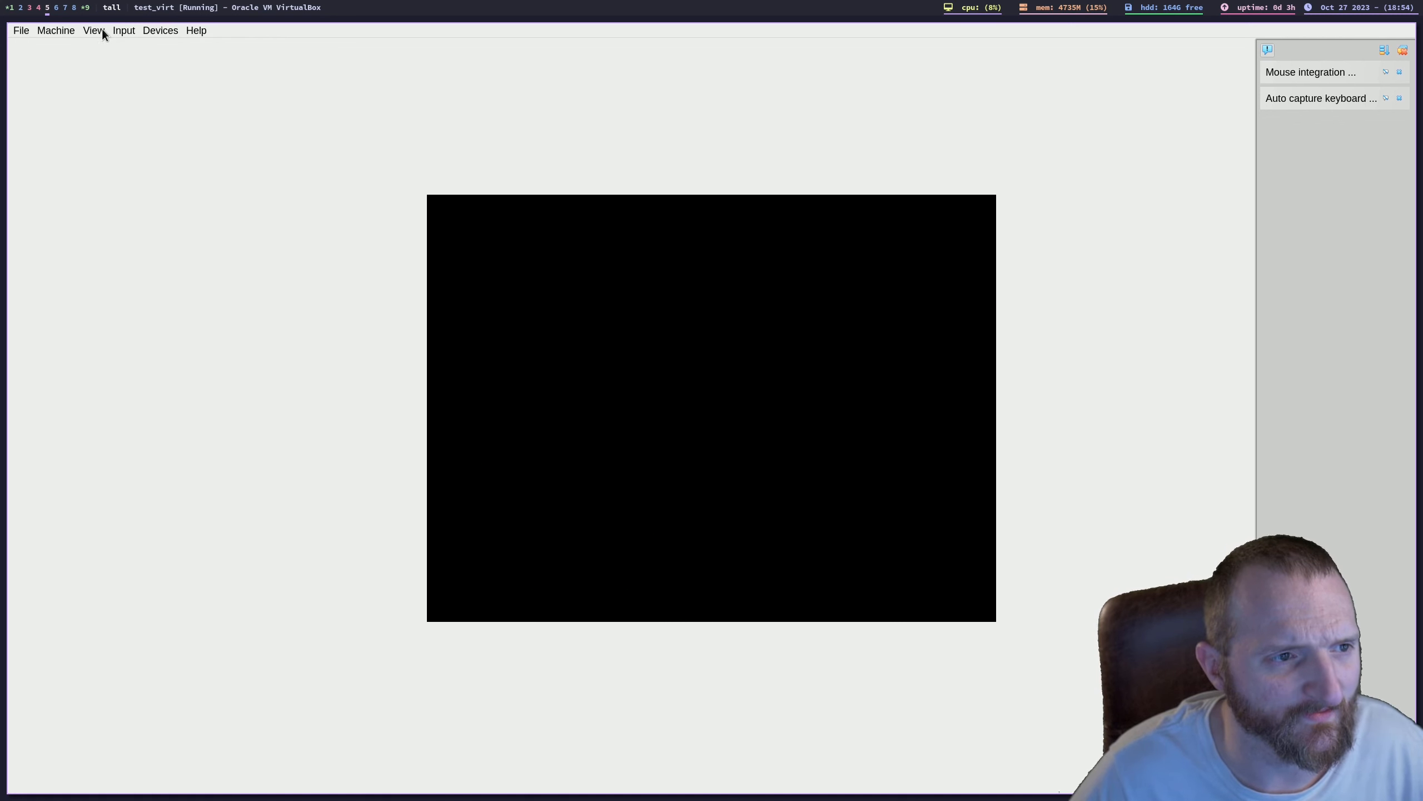
click(103, 29)
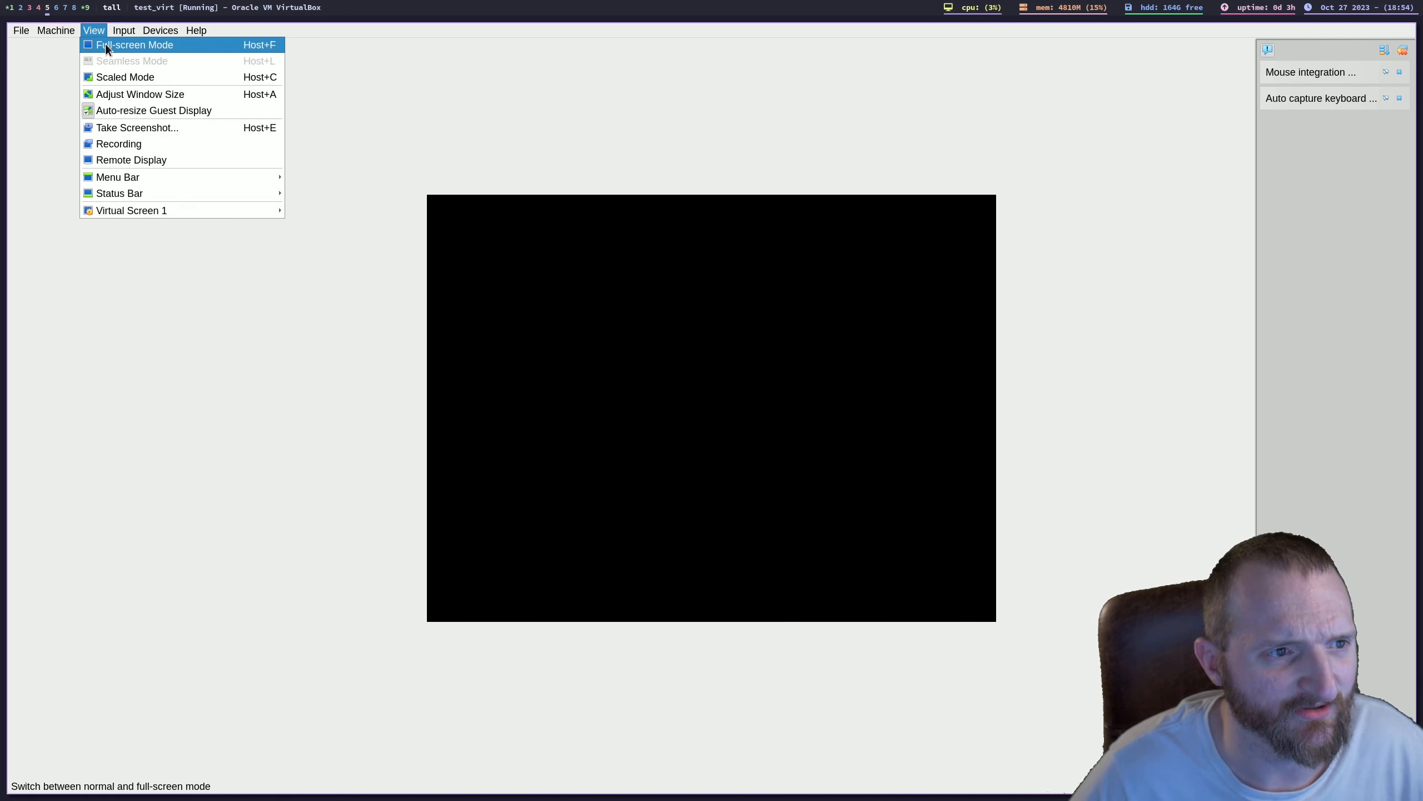
click(106, 50)
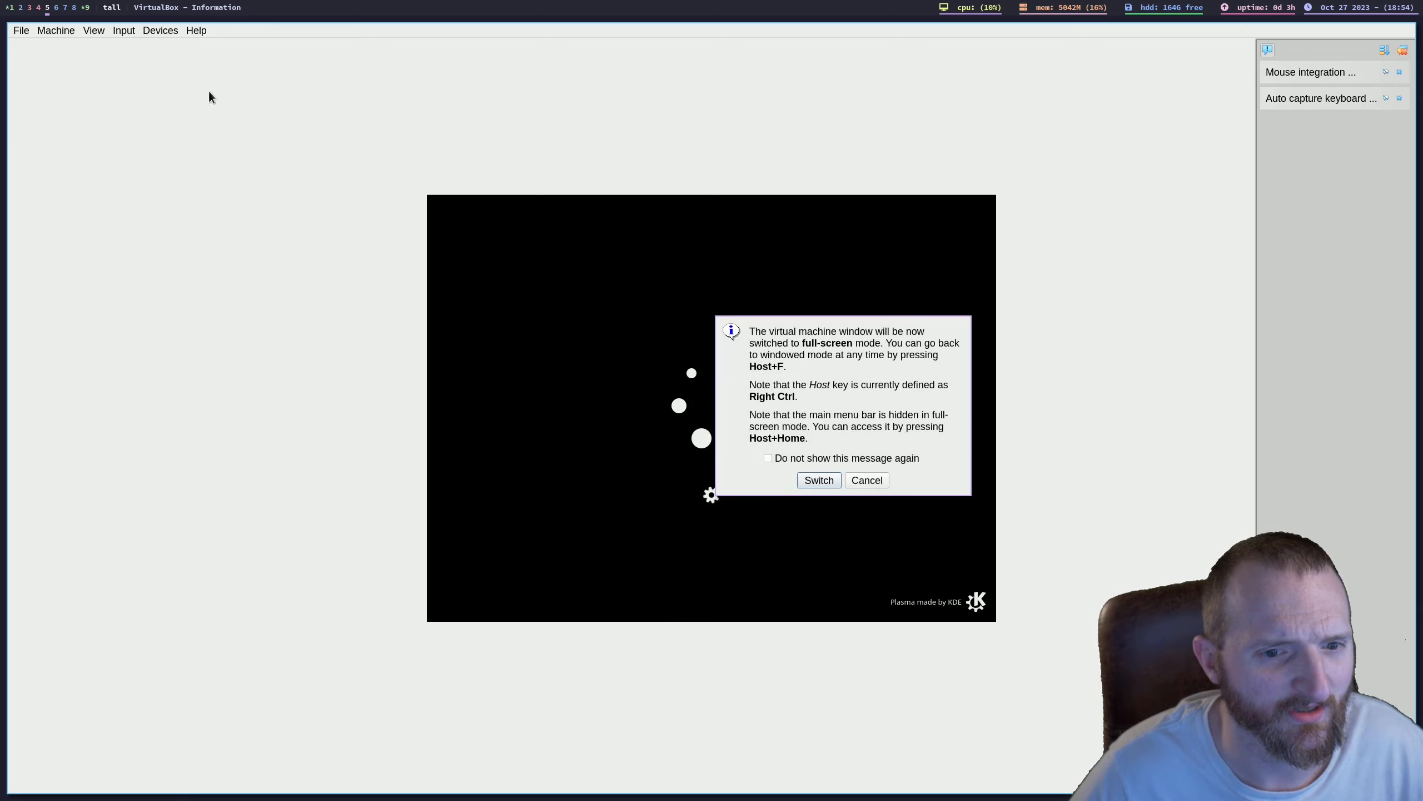
click(817, 478)
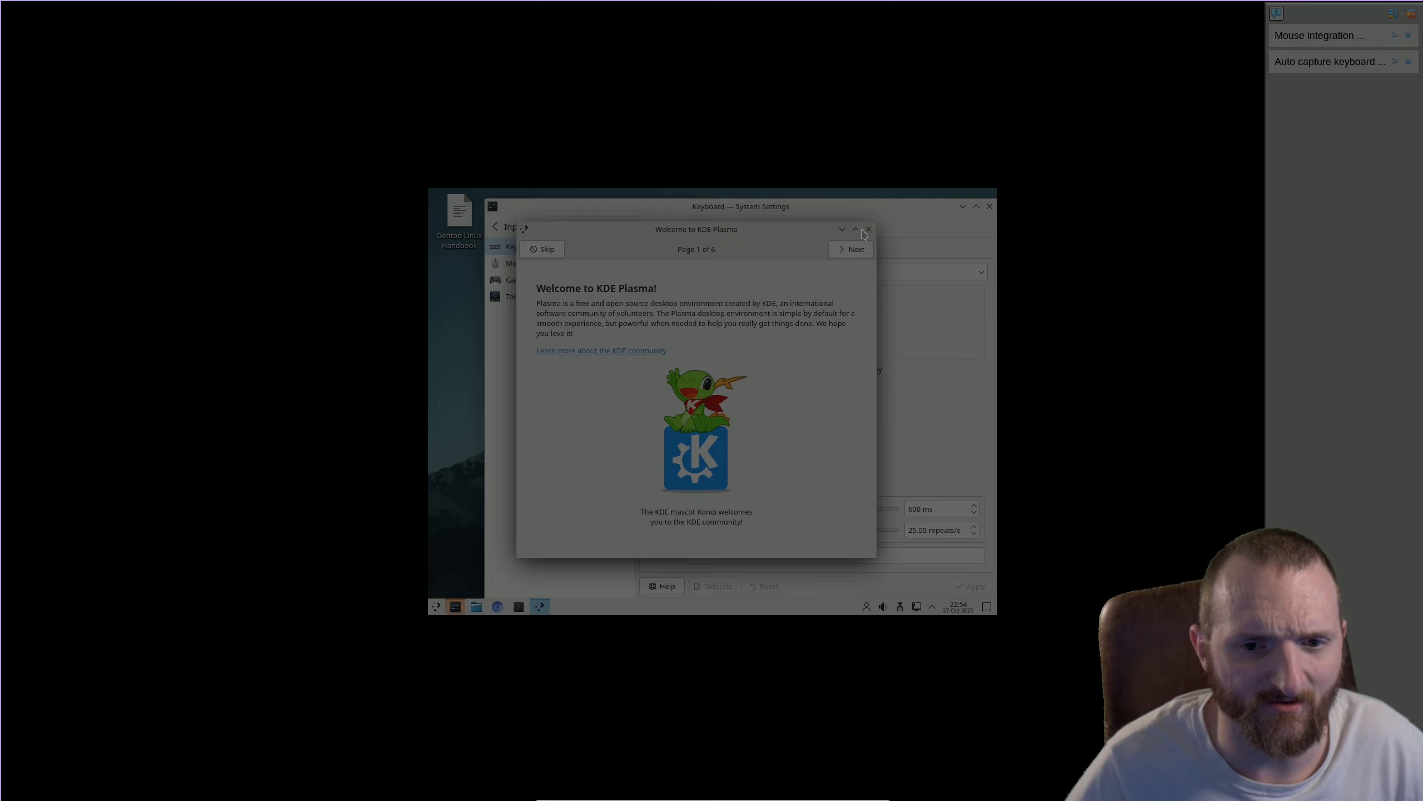
Step: Close the KDE Plasma welcome window and search System Settings for "res" to open Display Configuration
click(869, 229)
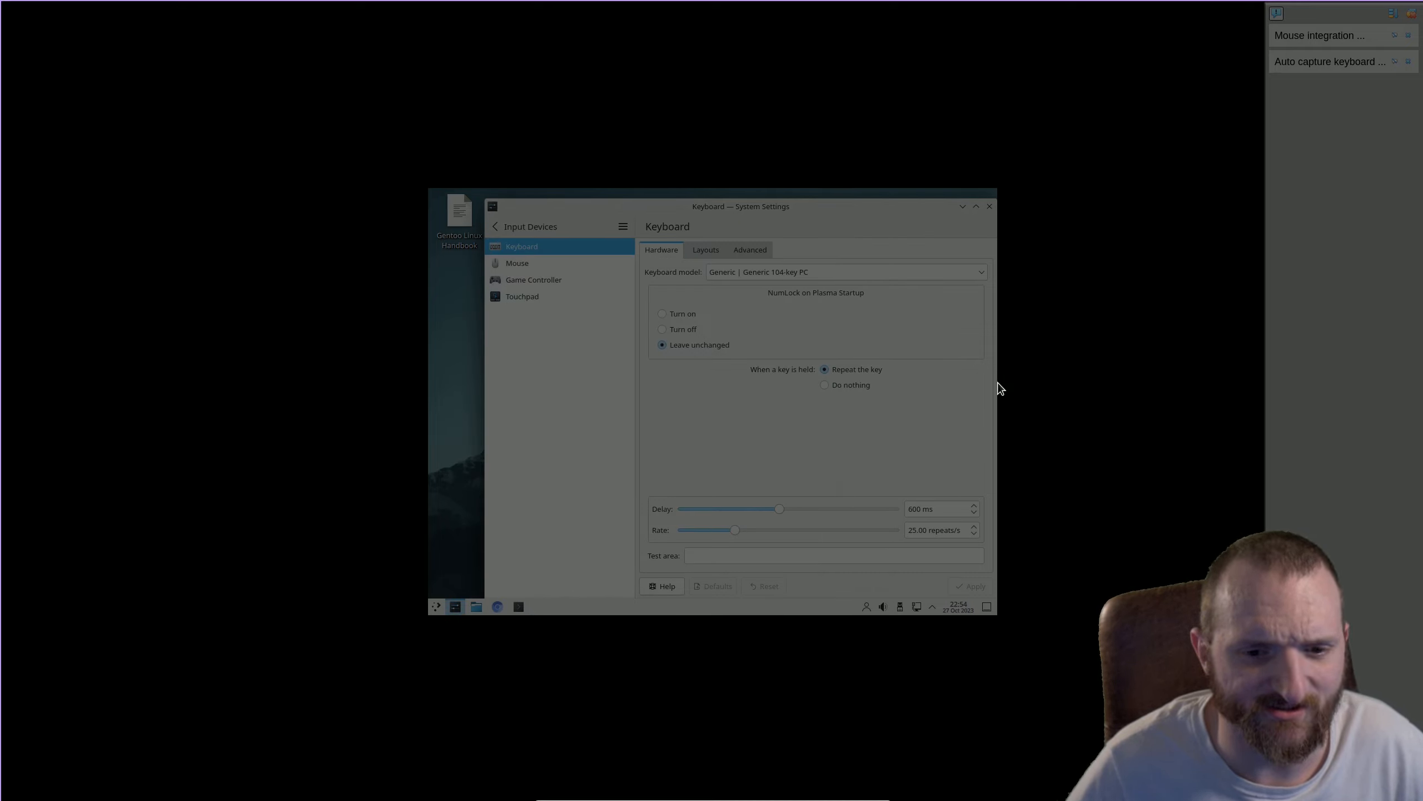
click(495, 227)
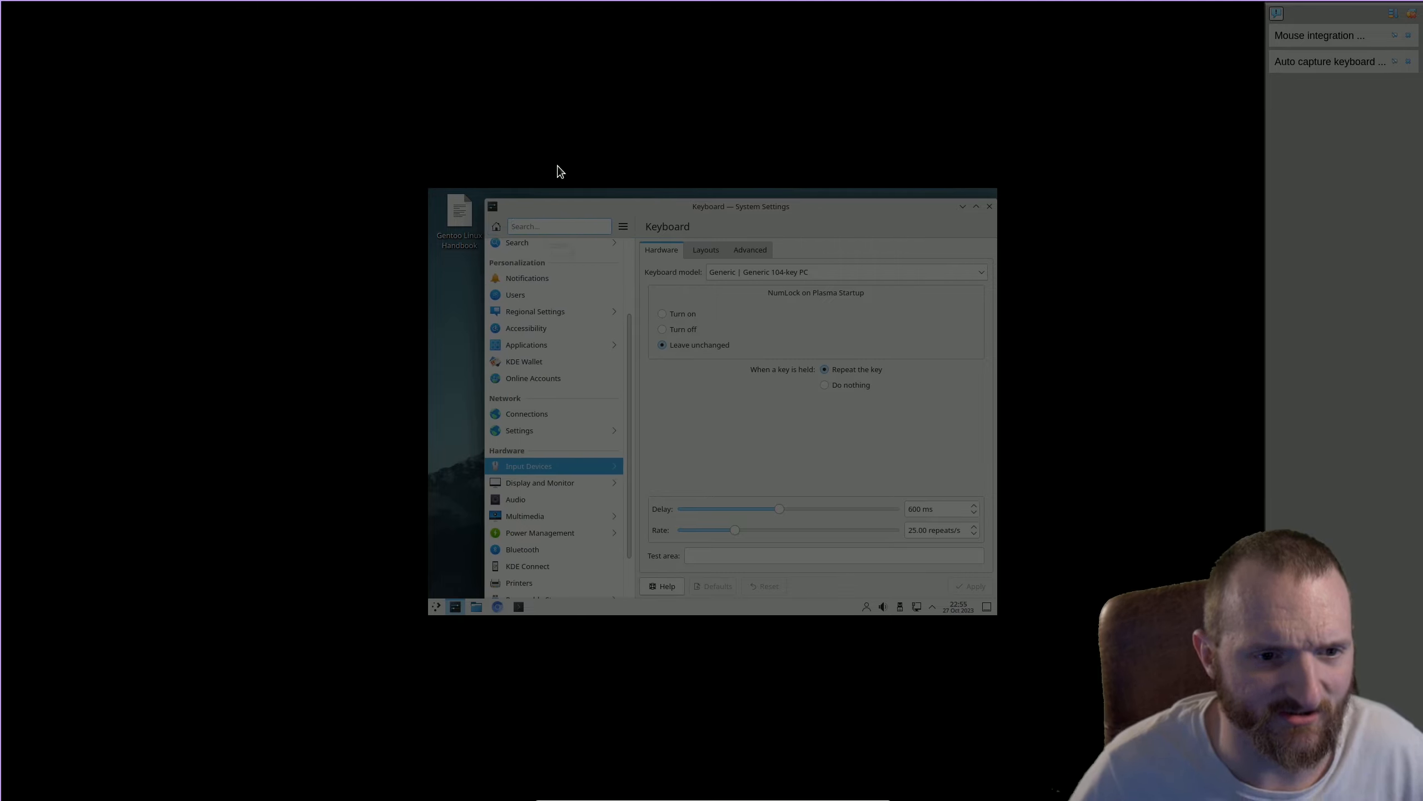
text(r)
key(BackSpace)
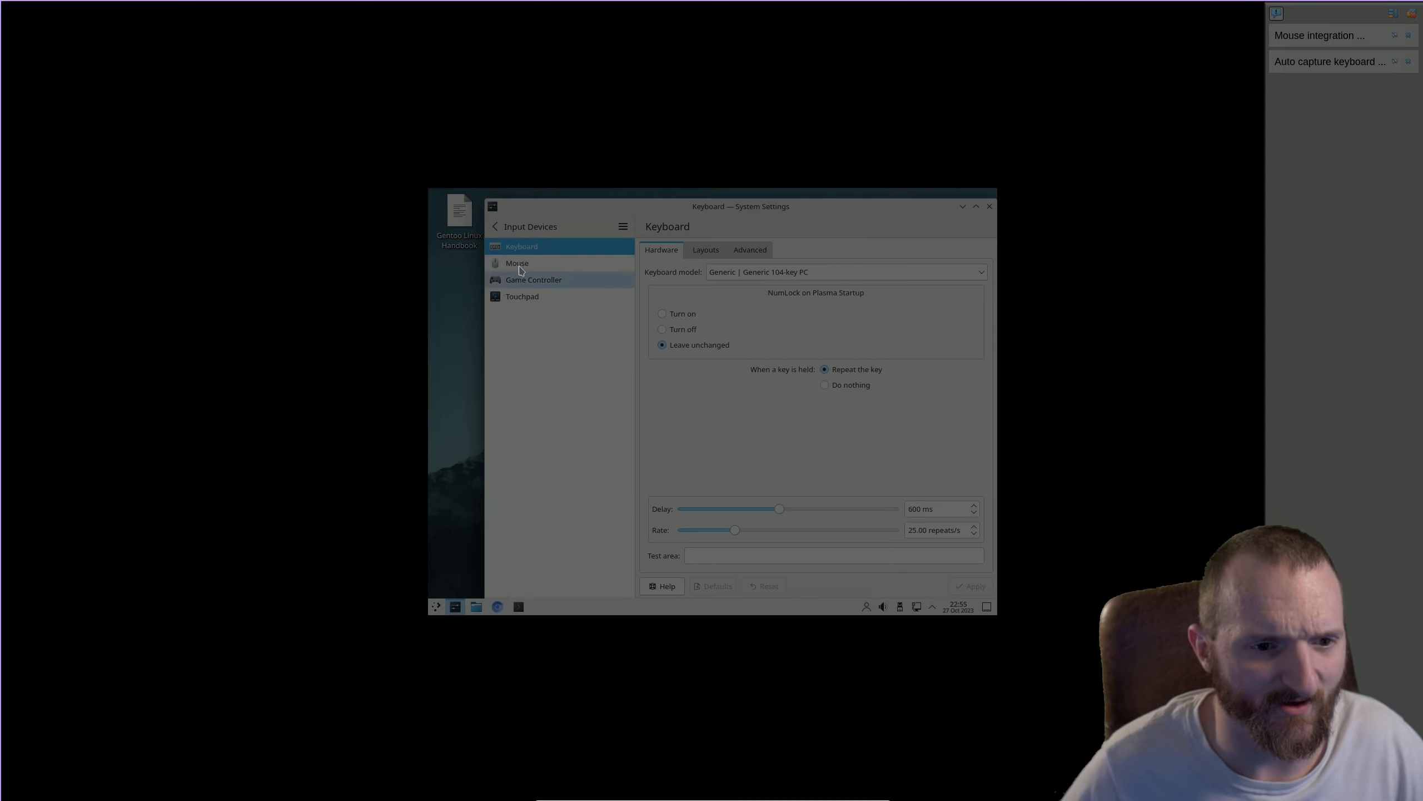
click(495, 226)
text(r)
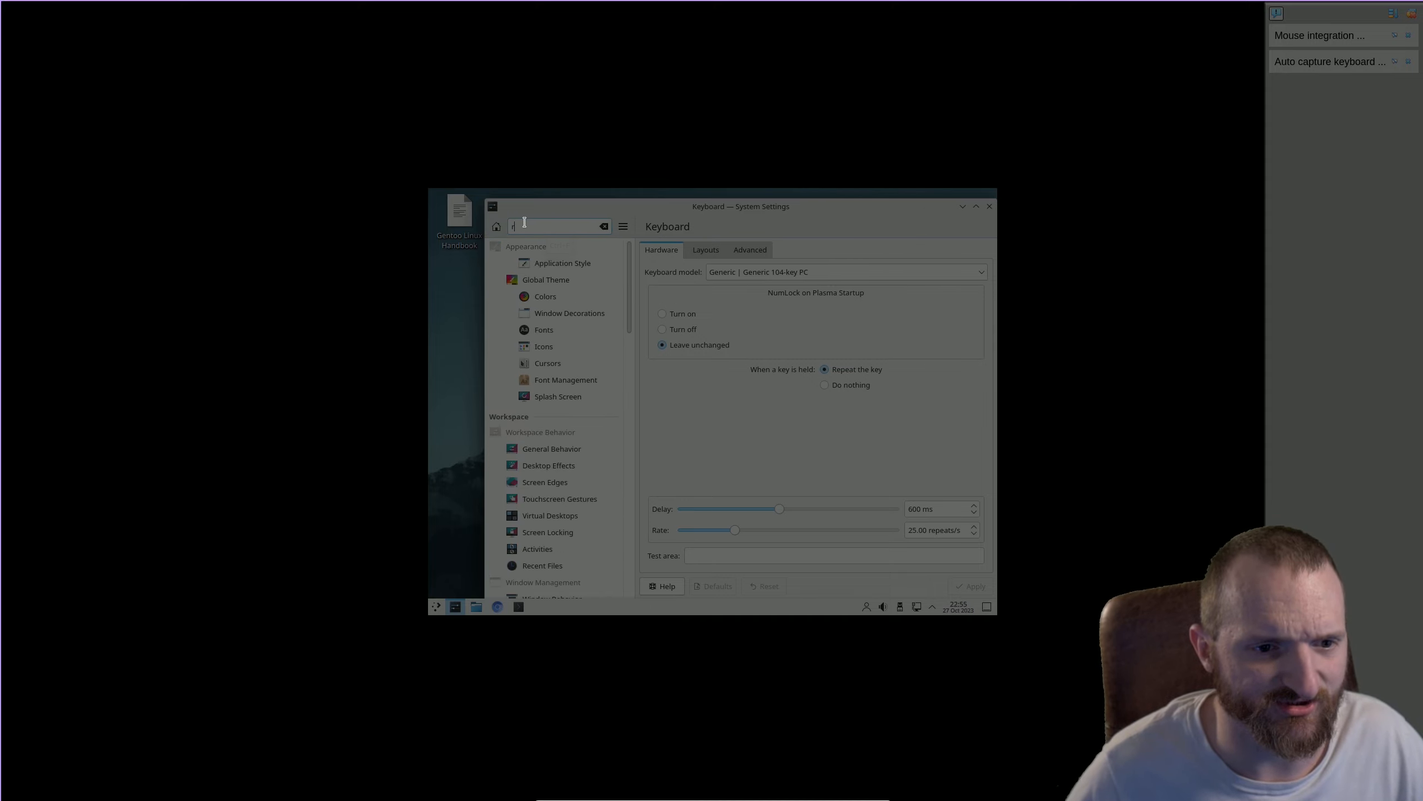
key(BackSpace)
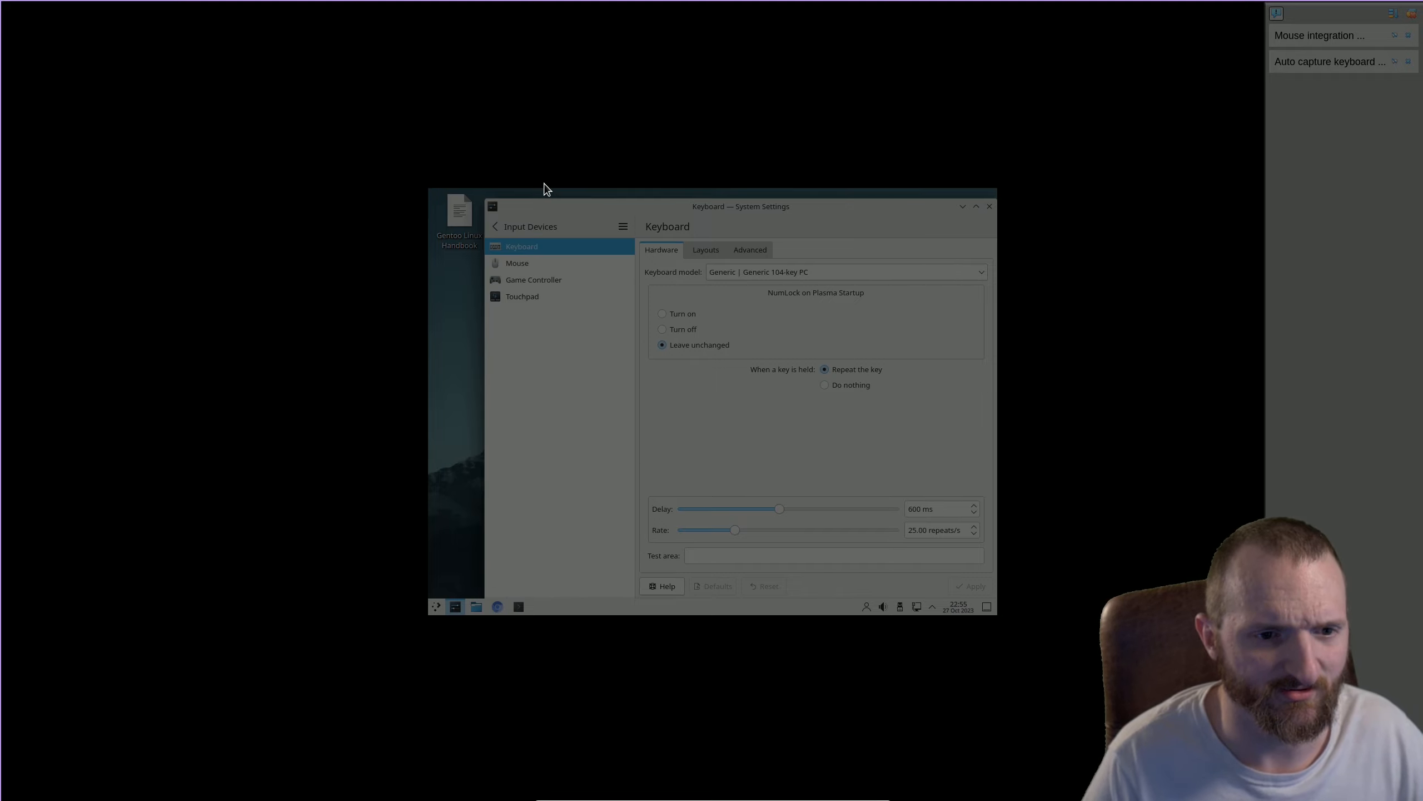
text(res)
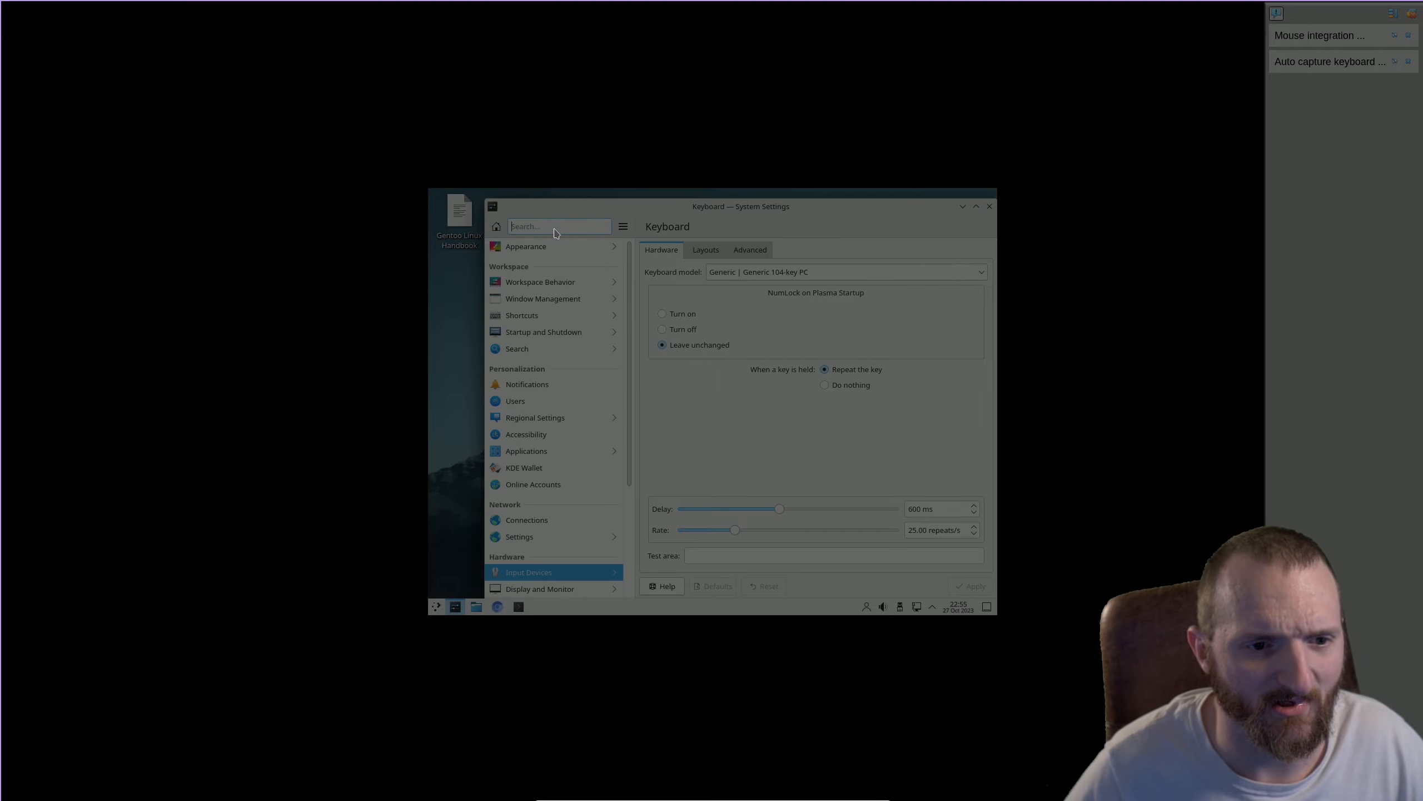
click(547, 555)
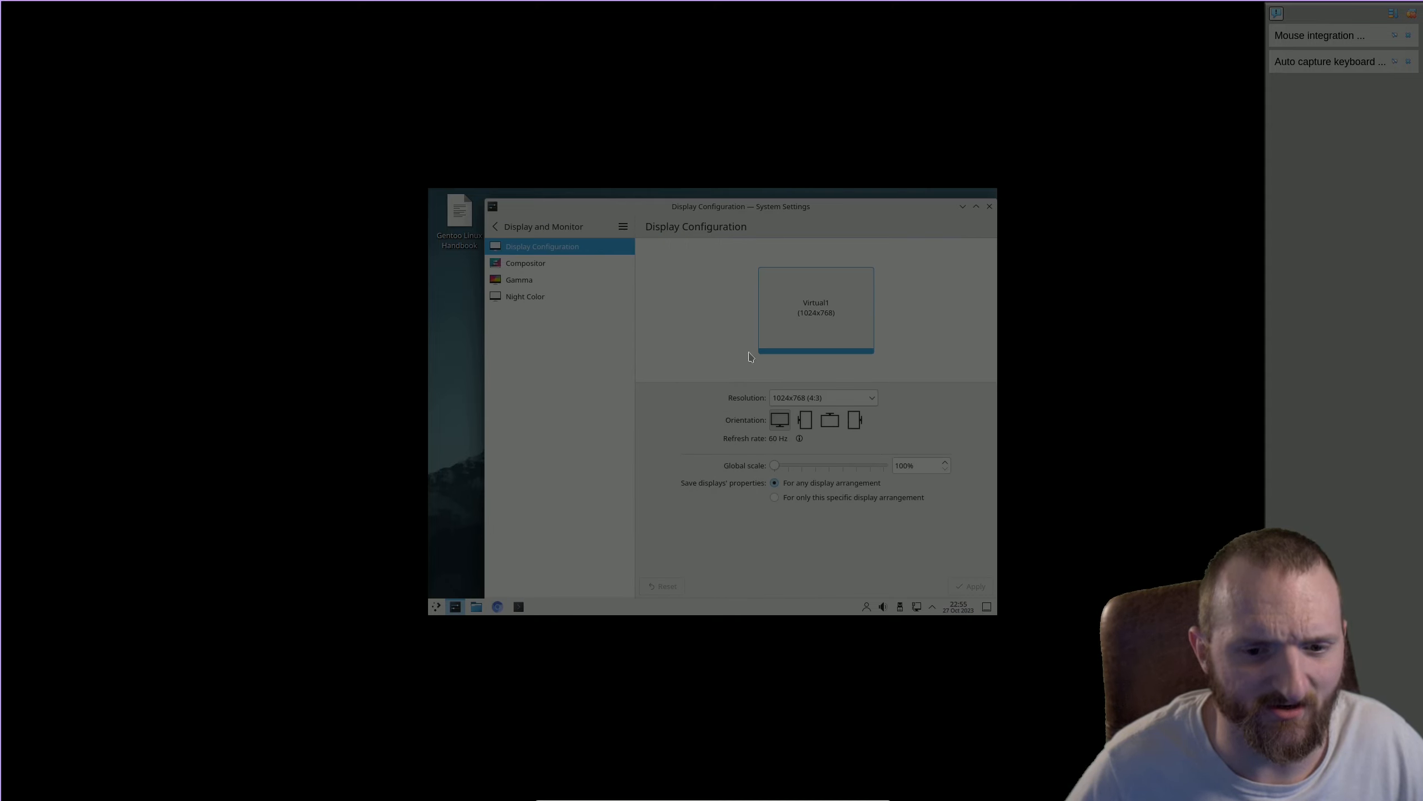
Step: Set the guest display resolution to 1920x1080 (16:9), apply it, and close System Settings
click(868, 399)
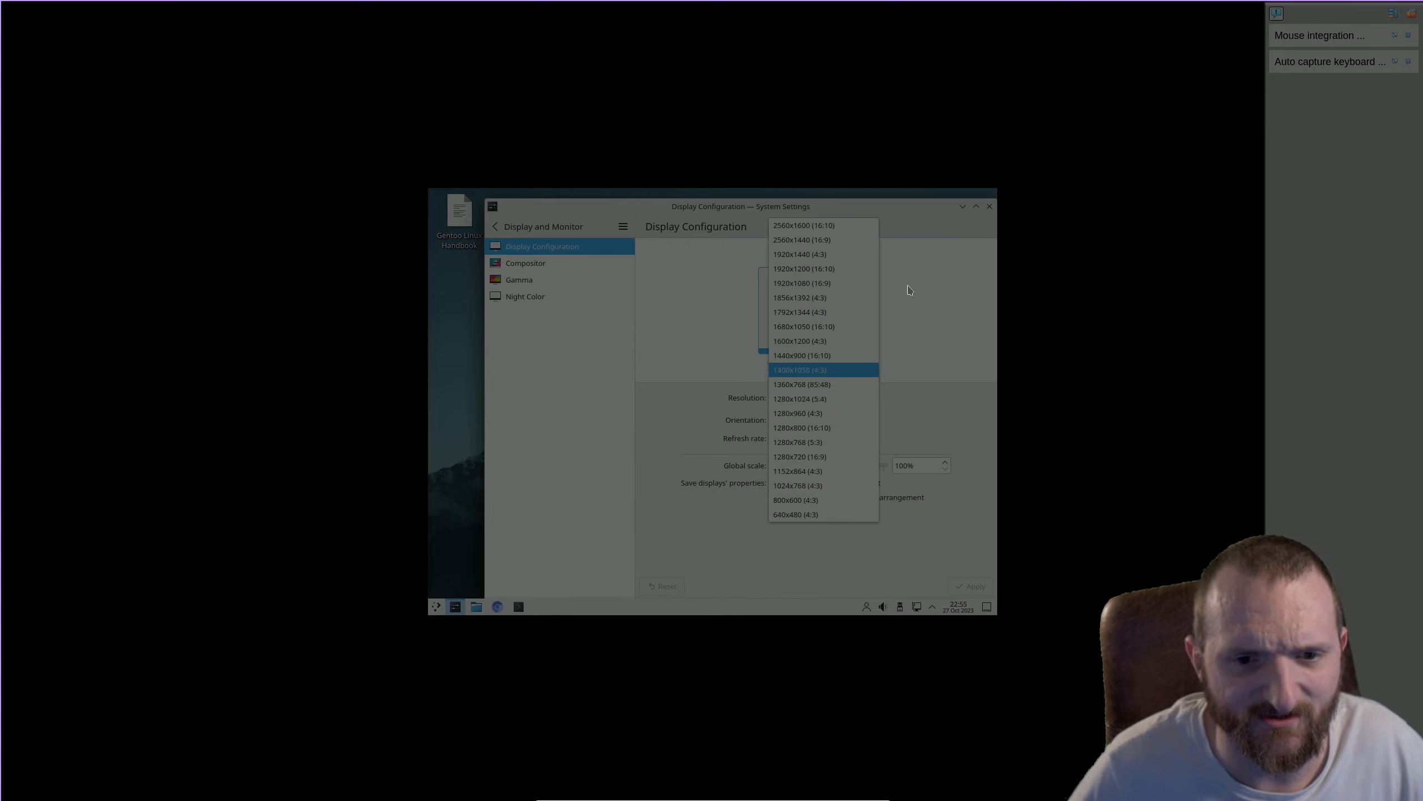
click(823, 284)
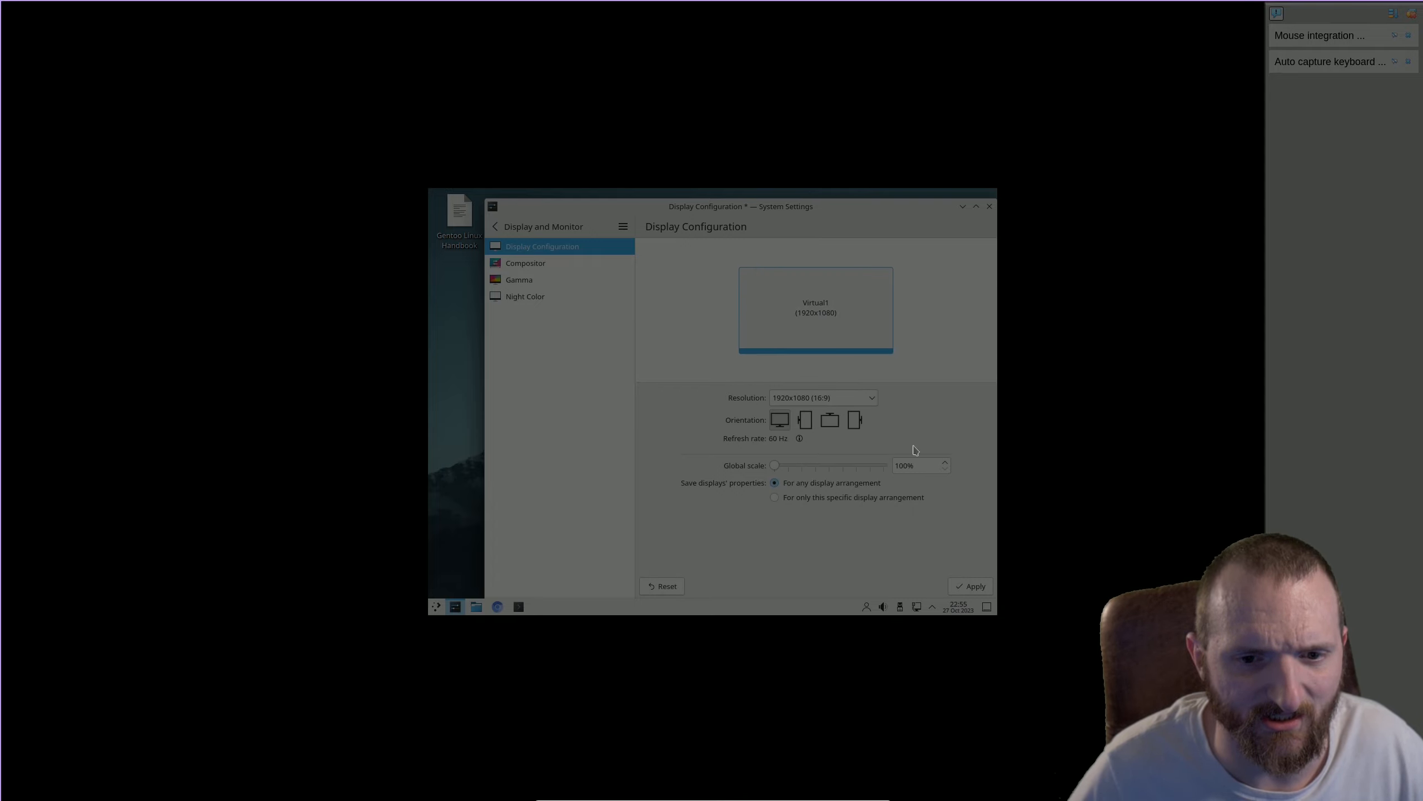
click(964, 588)
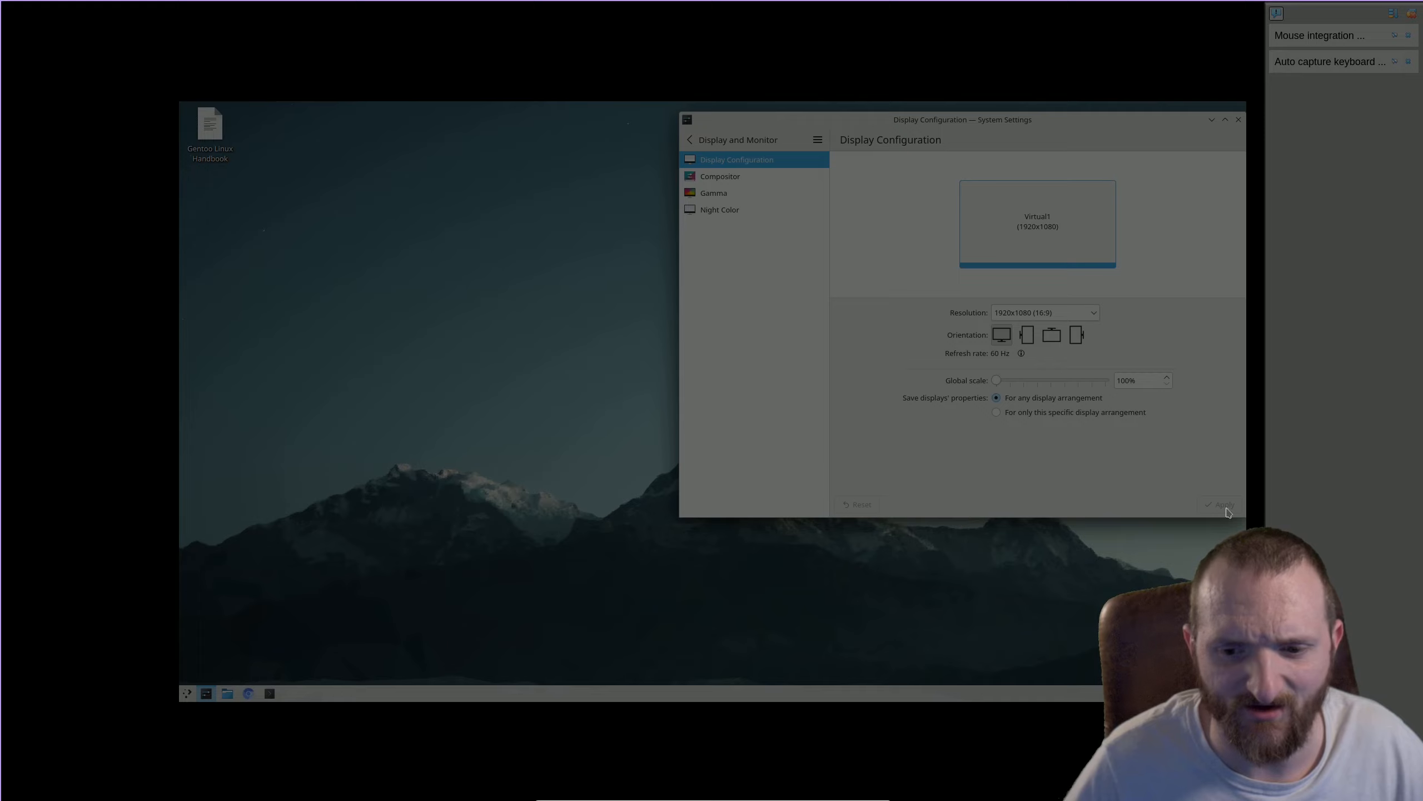
click(1238, 119)
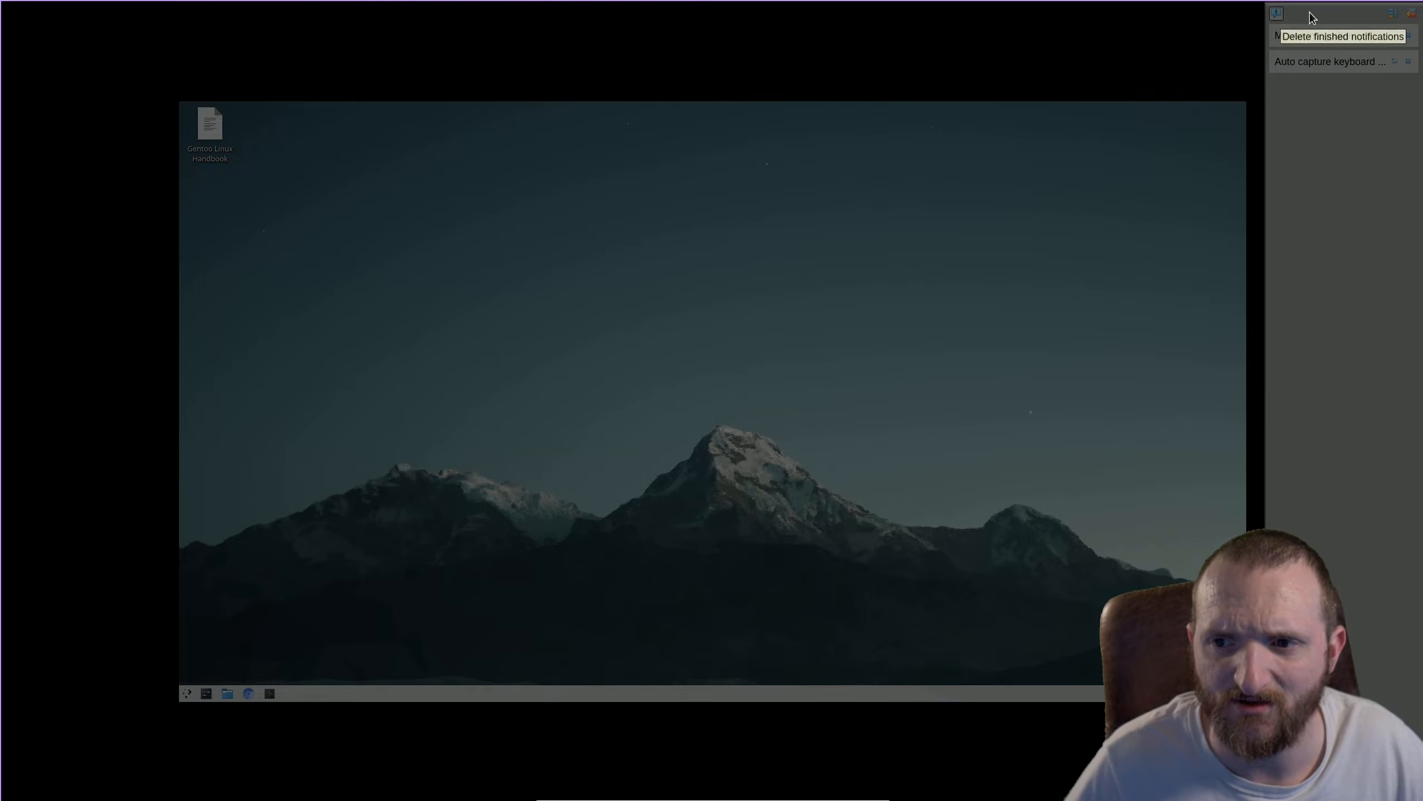
Step: Collapse the virtual machine's notification center and switch to workspace 9
click(1278, 13)
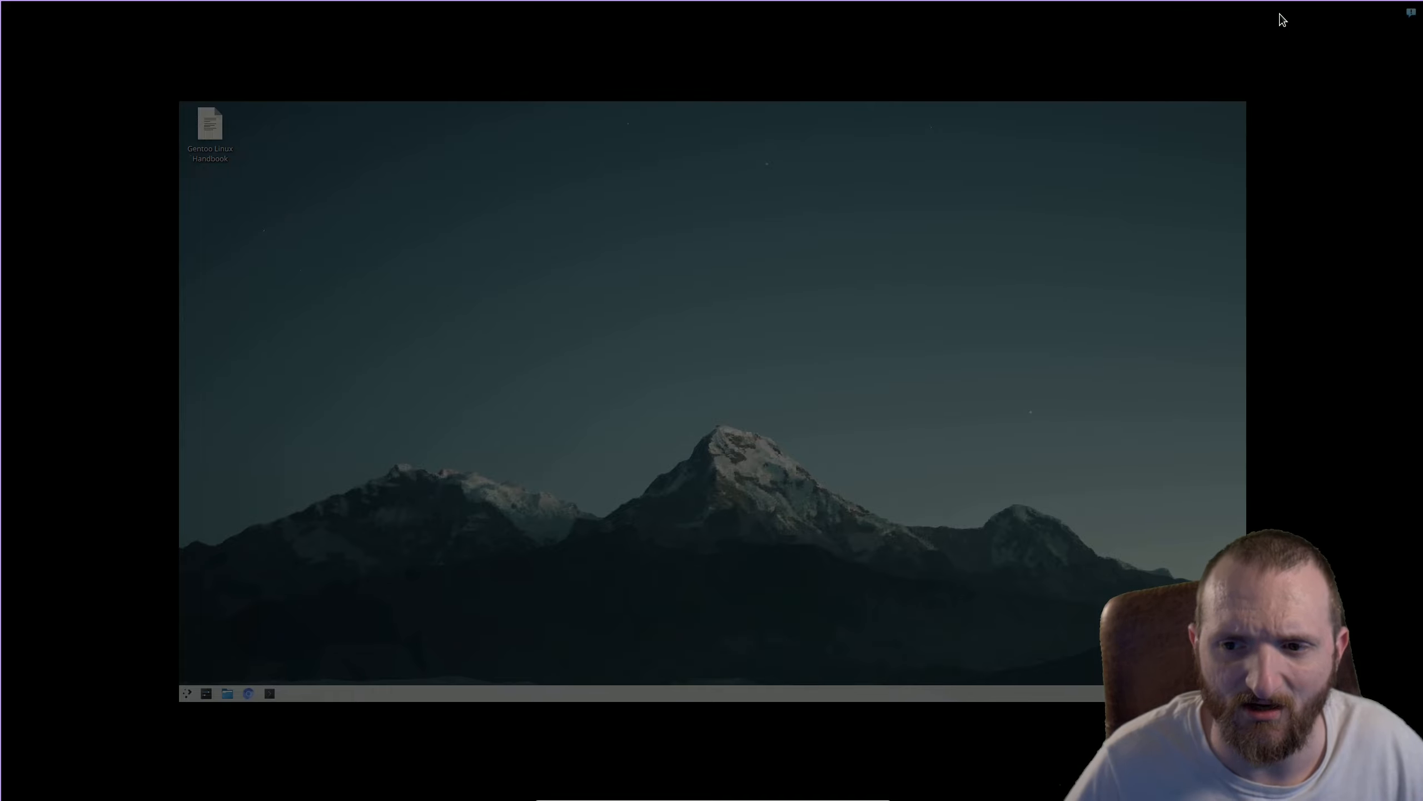
mouse_move(1090, 223)
mouse_down()
mouse_move(903, 255)
mouse_move(515, 461)
mouse_up()
drag(575, 380, 489, 547)
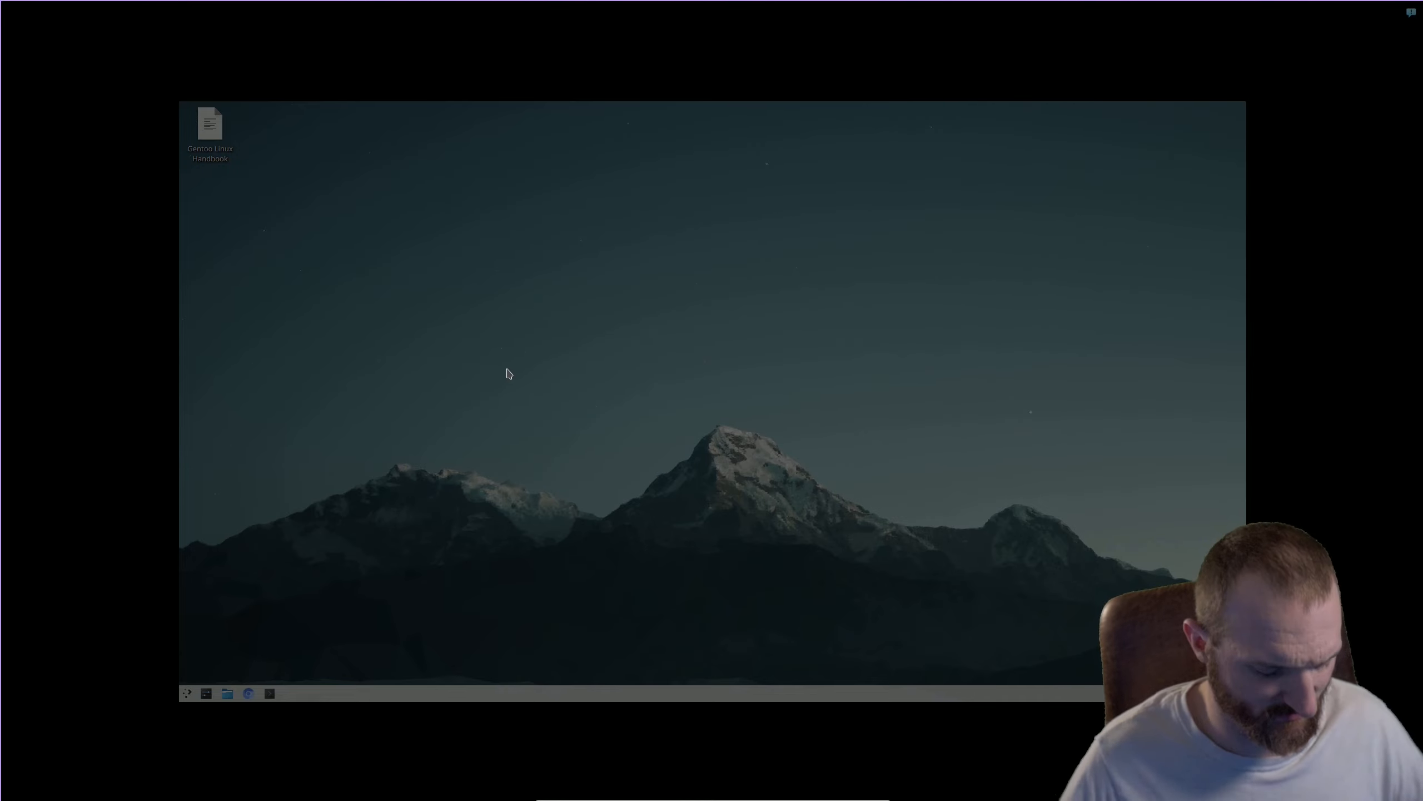
key(super+9)
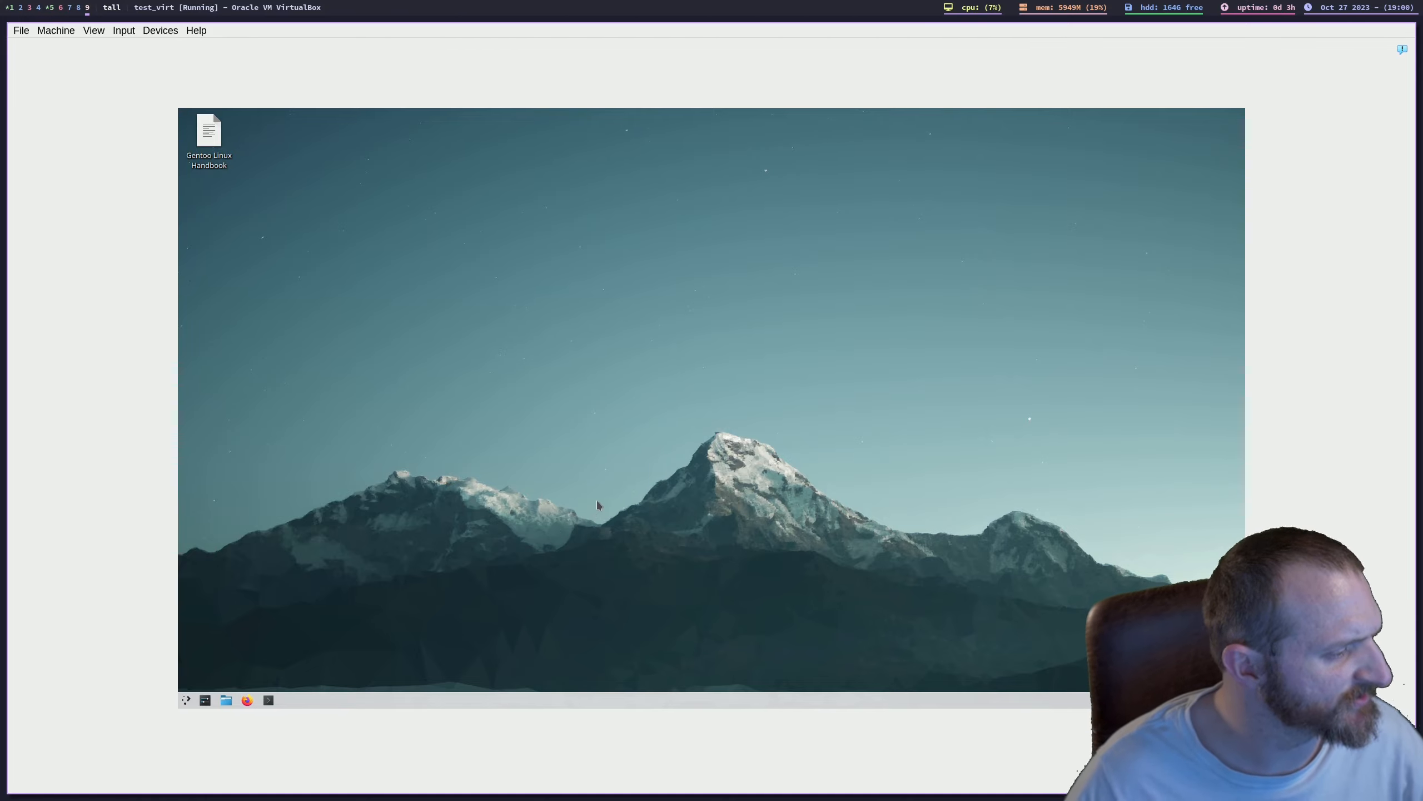
drag(741, 416, 543, 546)
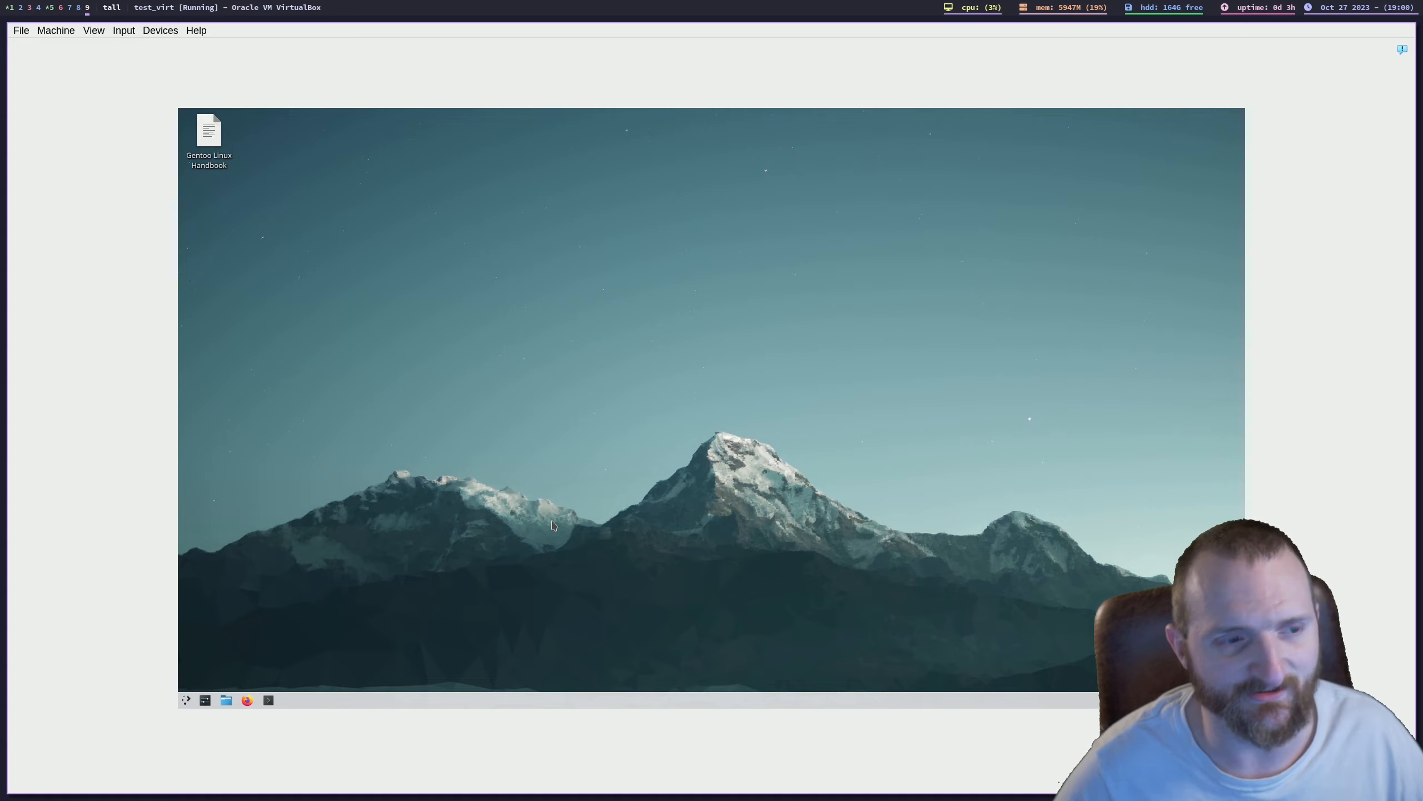
click(177, 34)
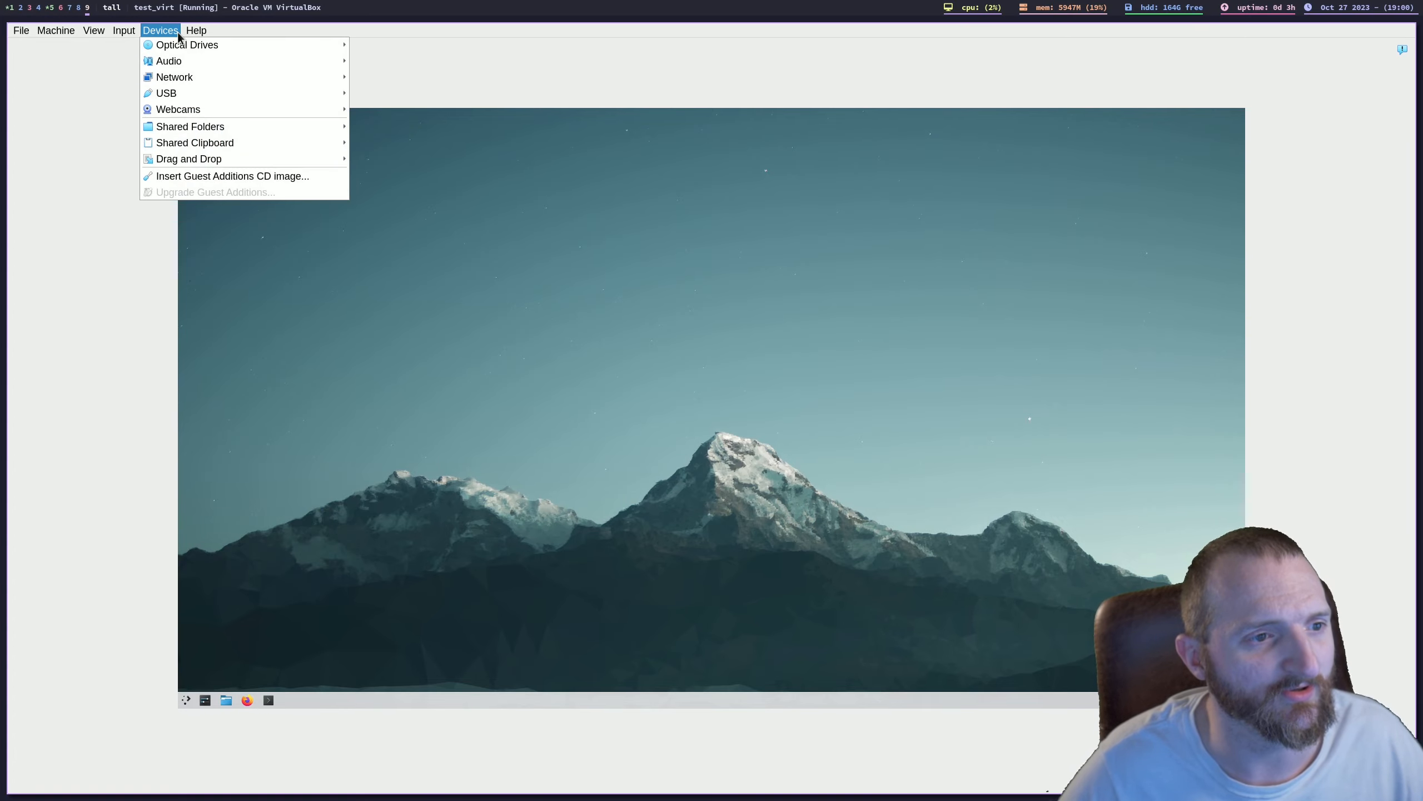
mouse_move(231, 92)
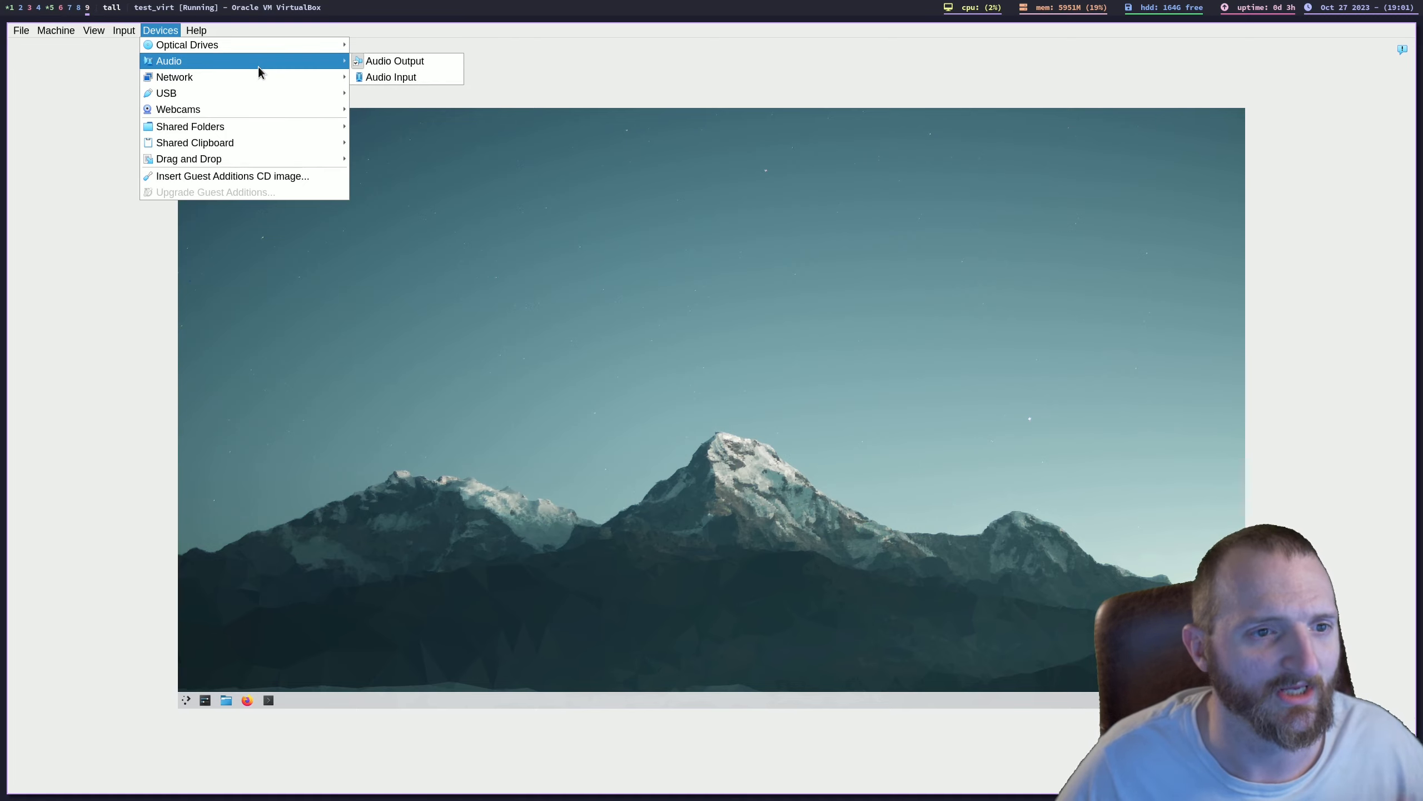
mouse_move(271, 43)
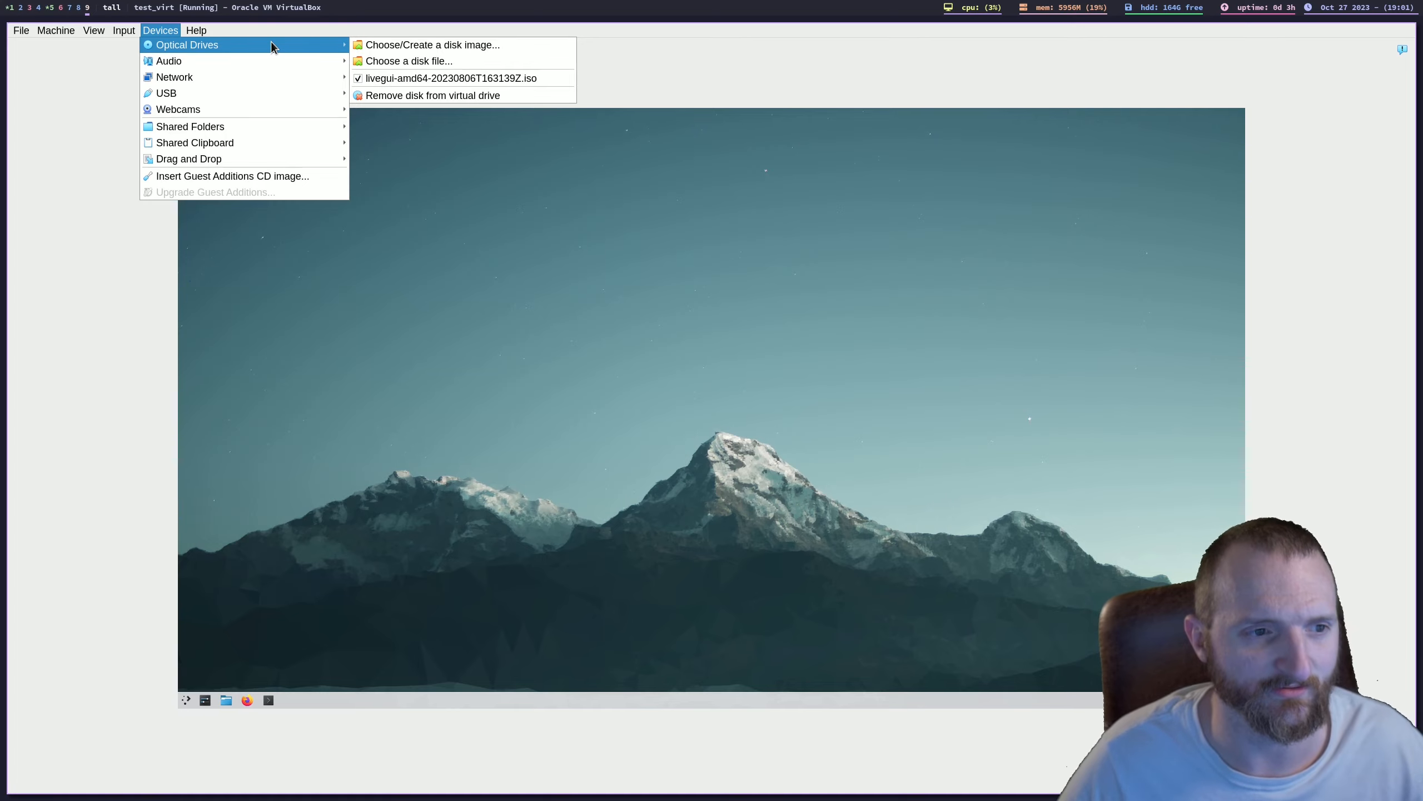
mouse_move(91, 34)
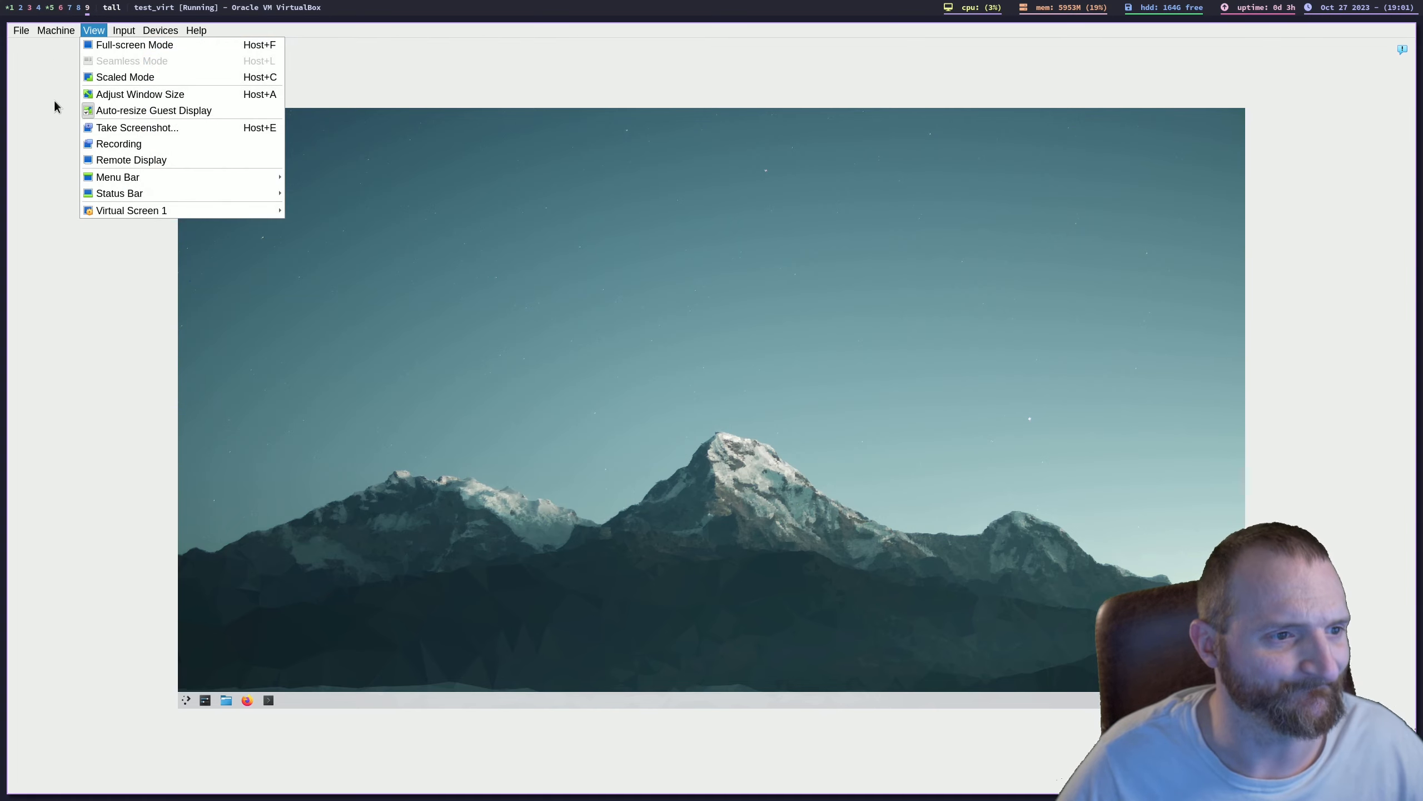
click(55, 100)
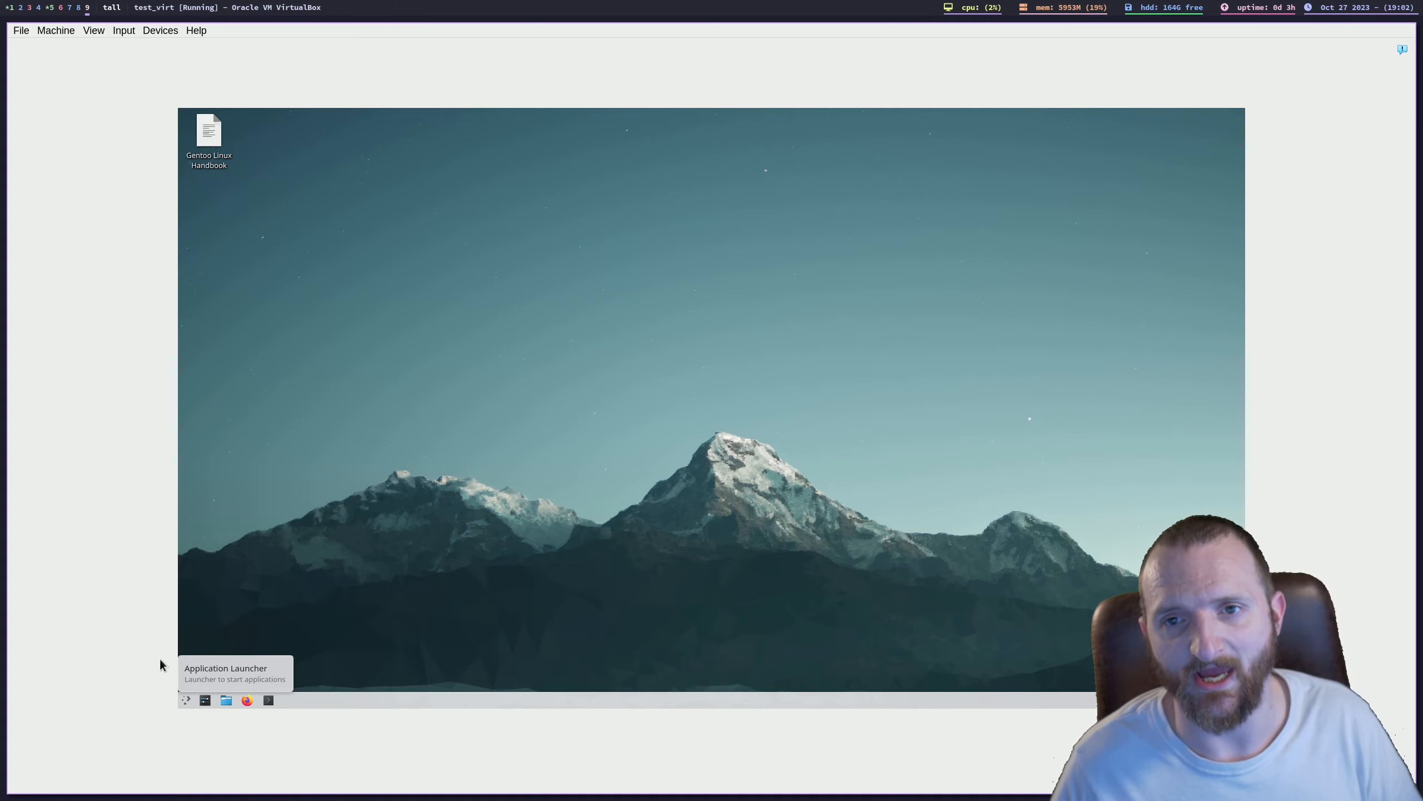
key(super+6)
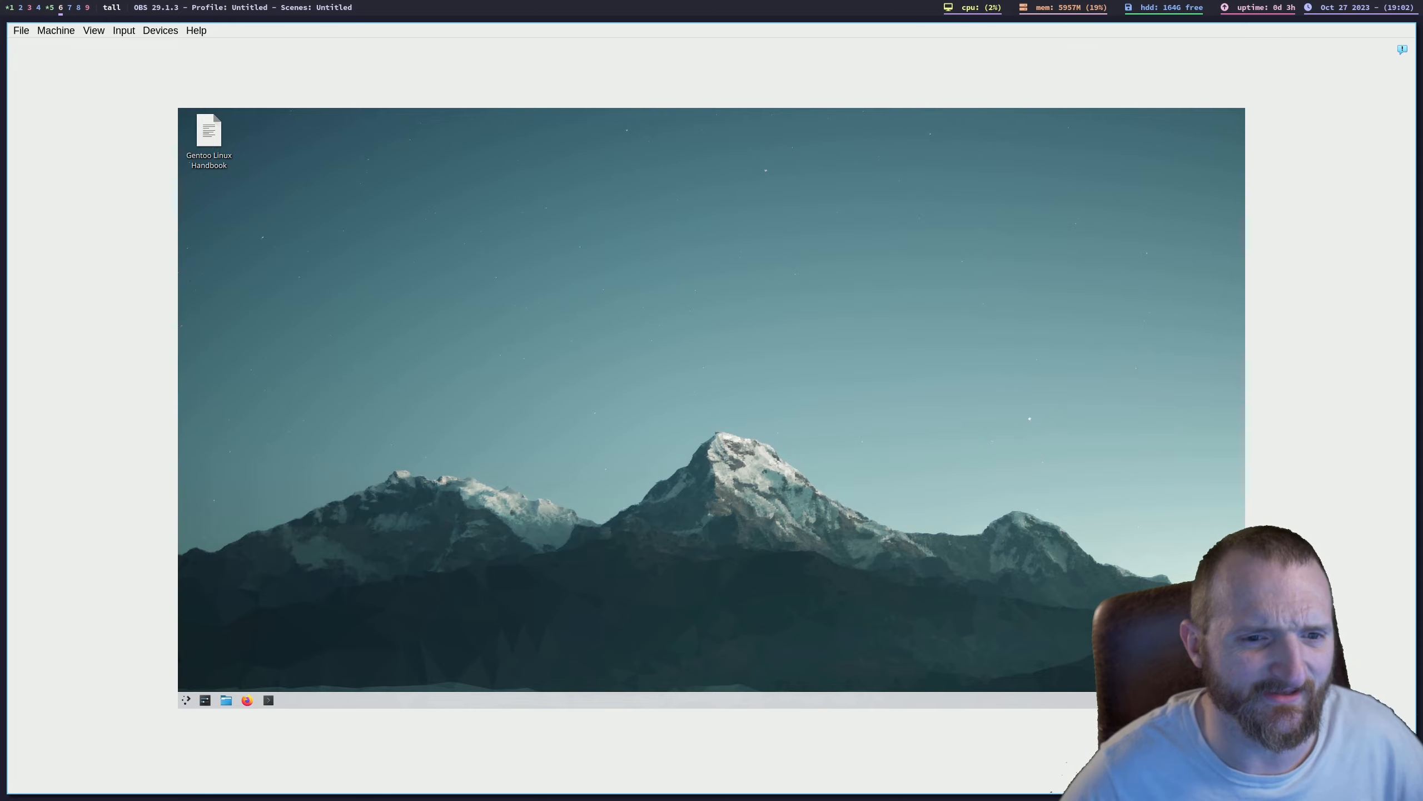
key(super+9)
drag(608, 308, 428, 425)
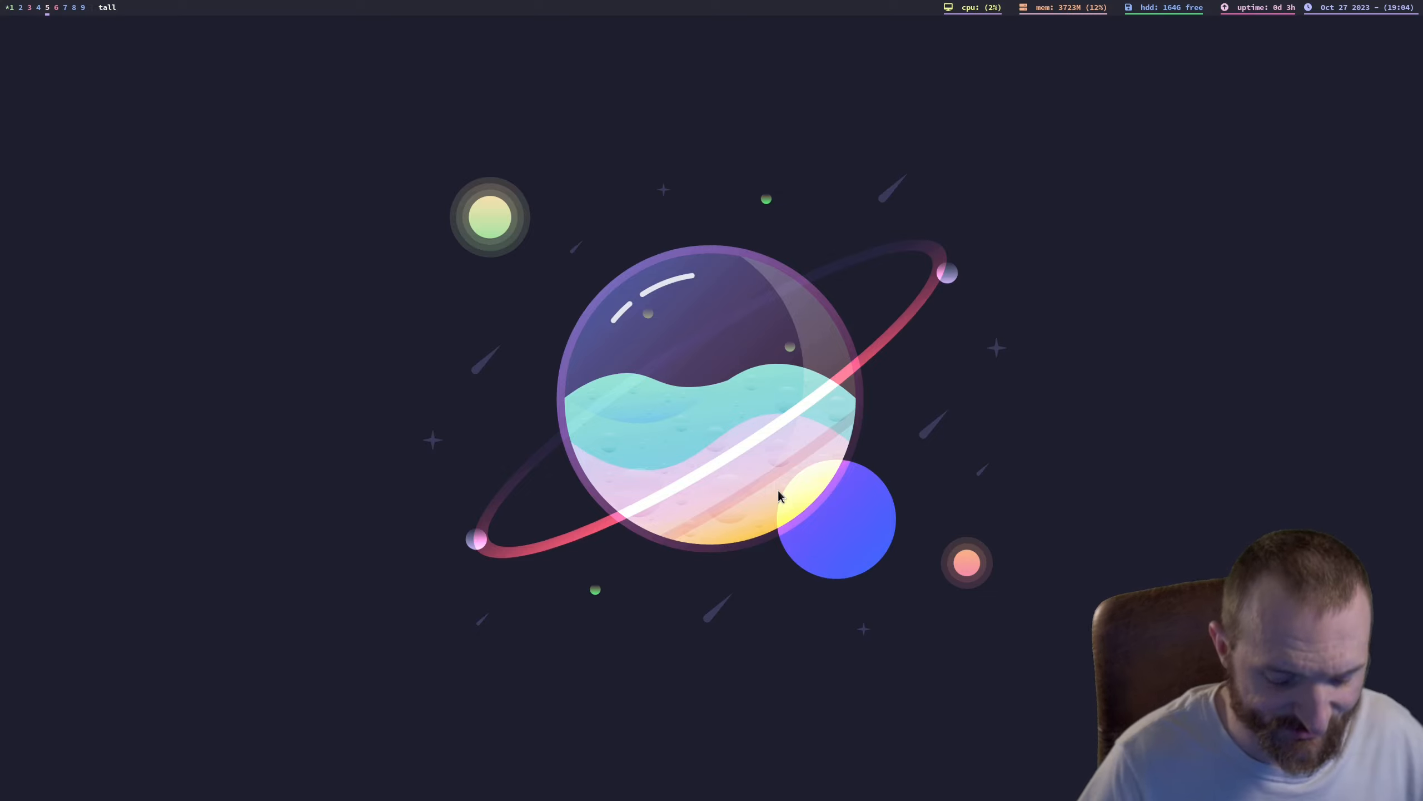
Step: Launch Virtual Machine Manager by running virt-manager on the empty workspace
key(super+p)
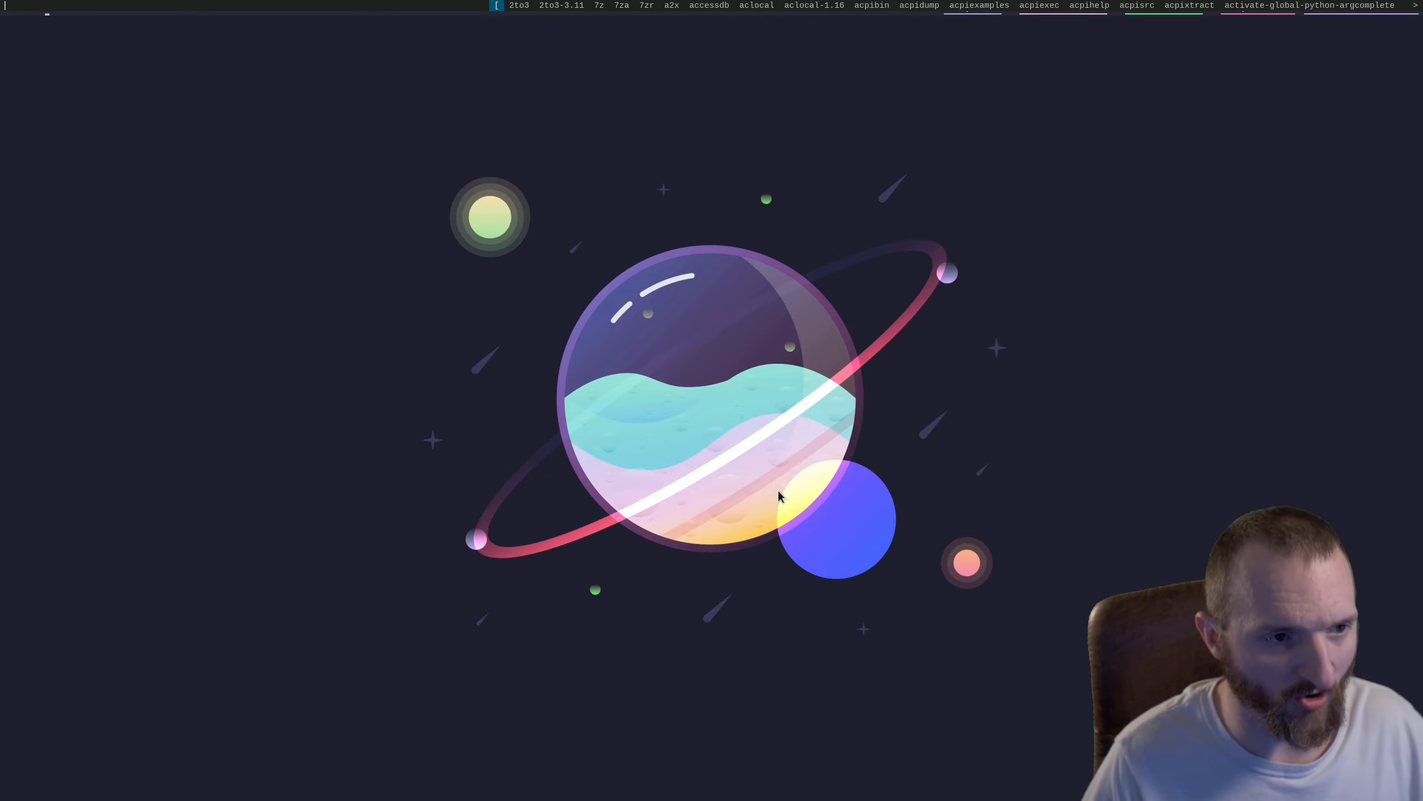
text(virt)
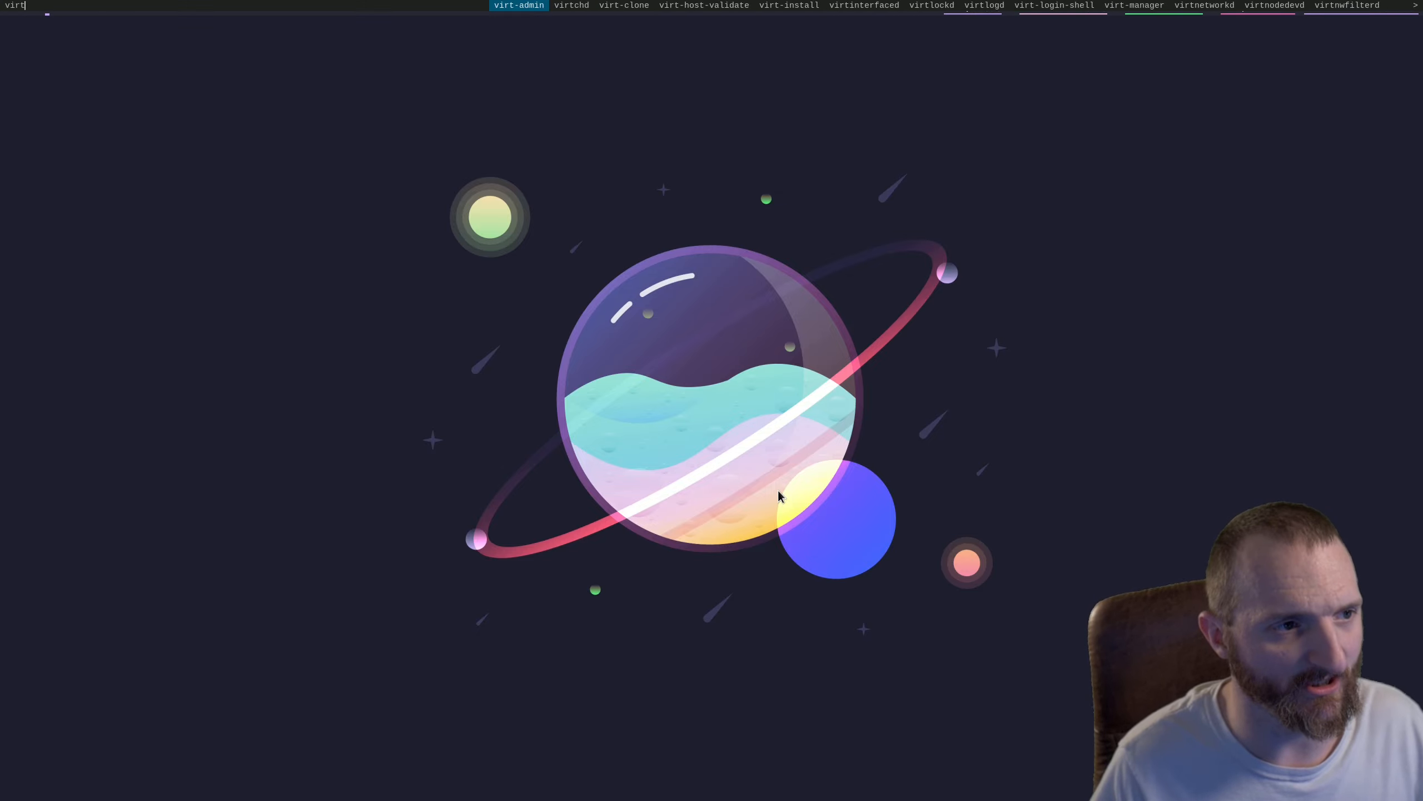
text(-)
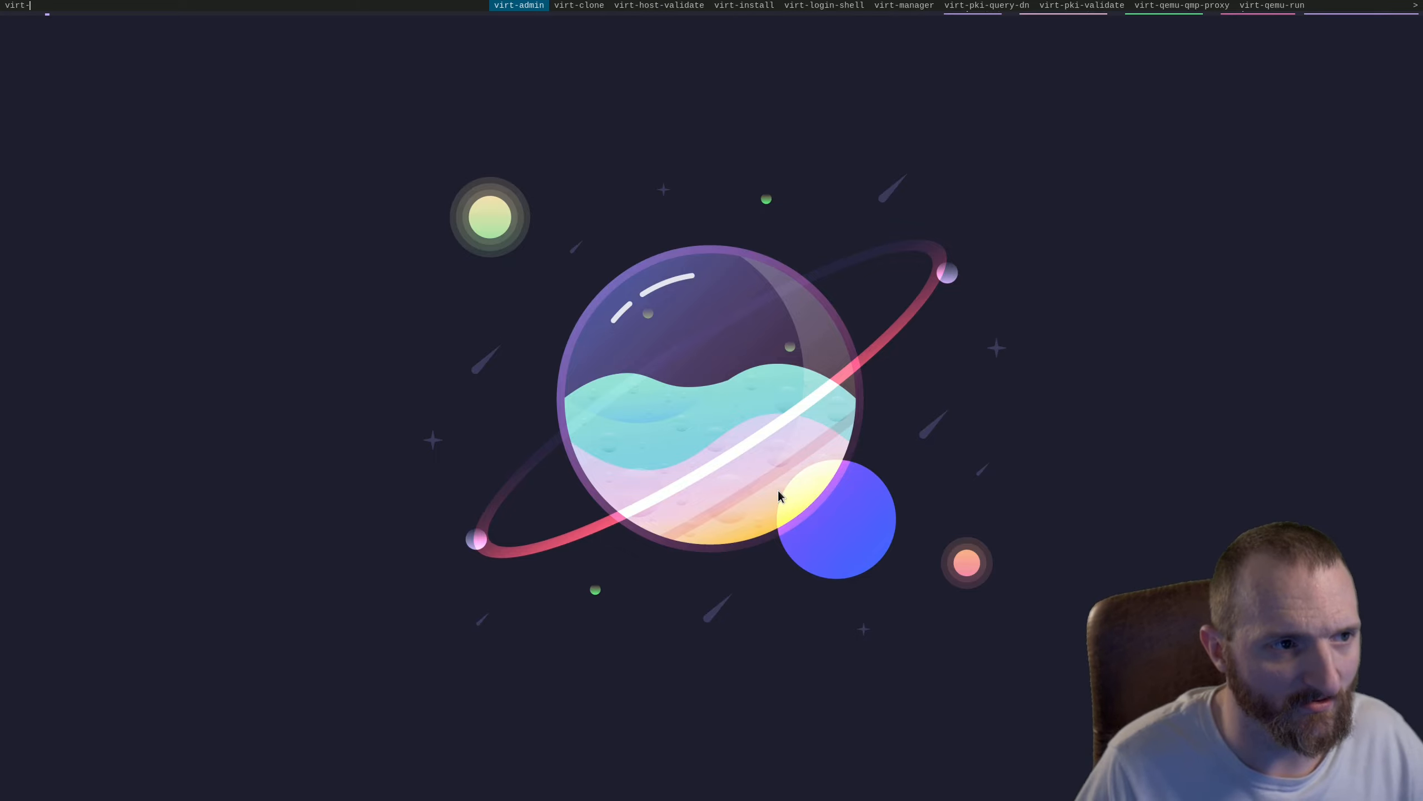
text(manager)
key(Return)
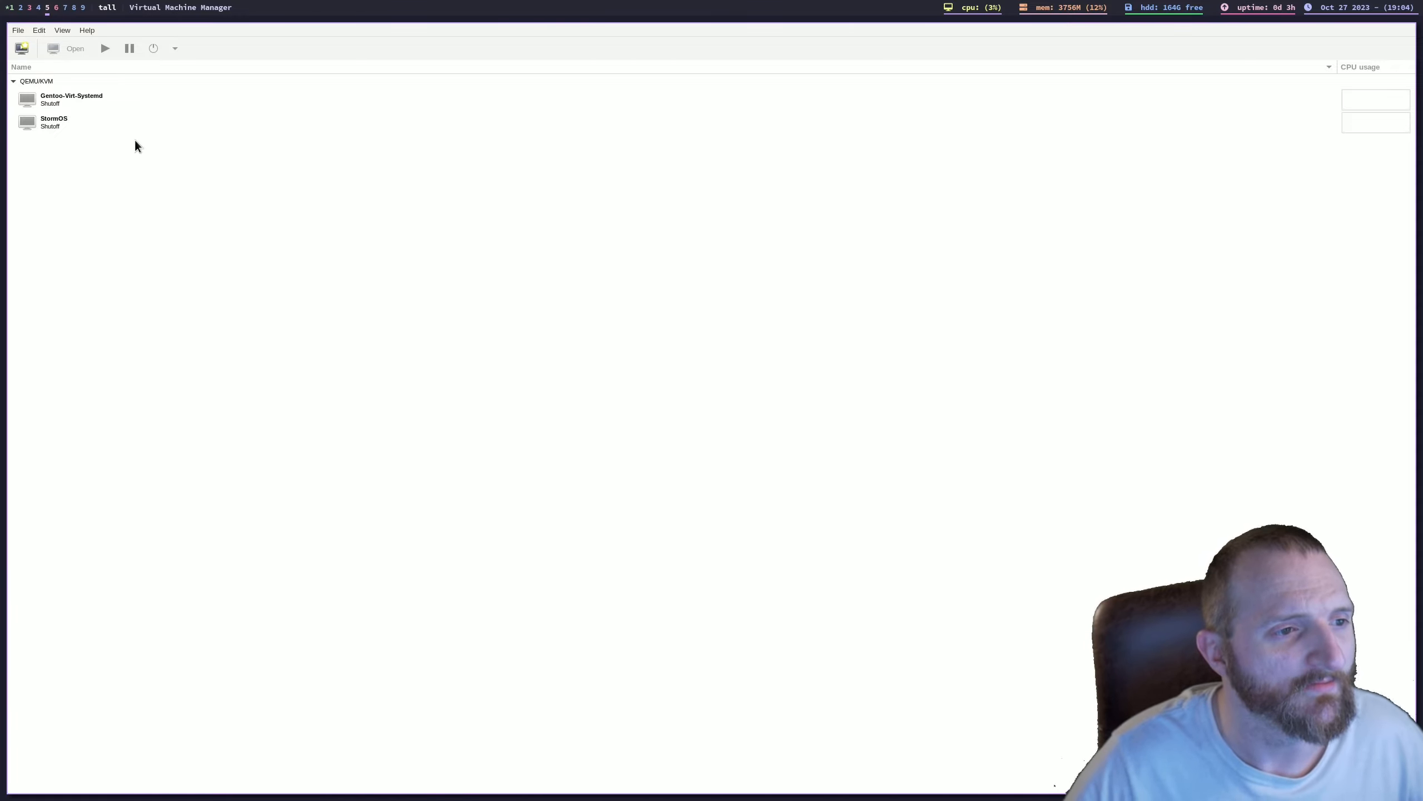
Step: Start creating a new QEMU/KVM virtual machine that installs from local media (ISO image or CDROM)
click(126, 120)
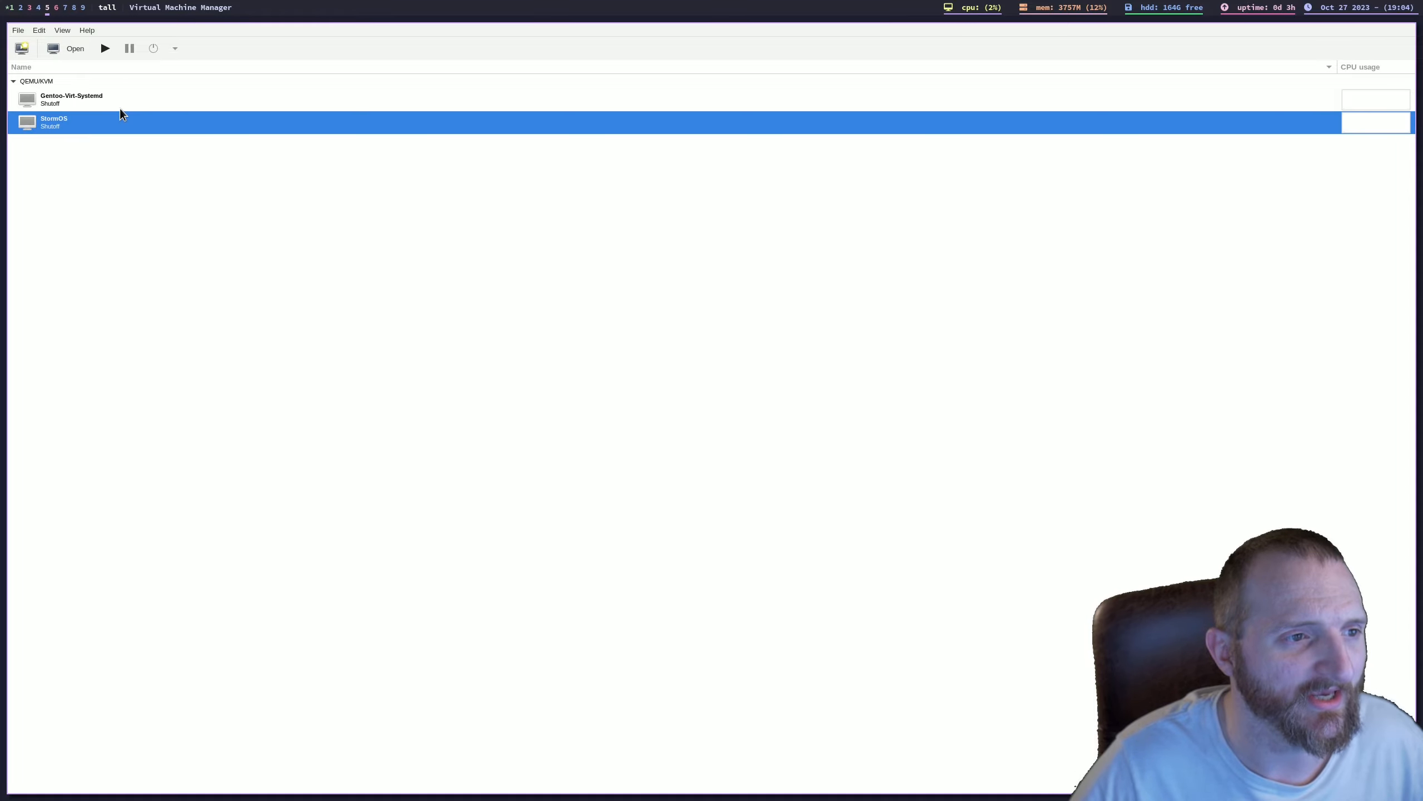
click(126, 104)
click(115, 129)
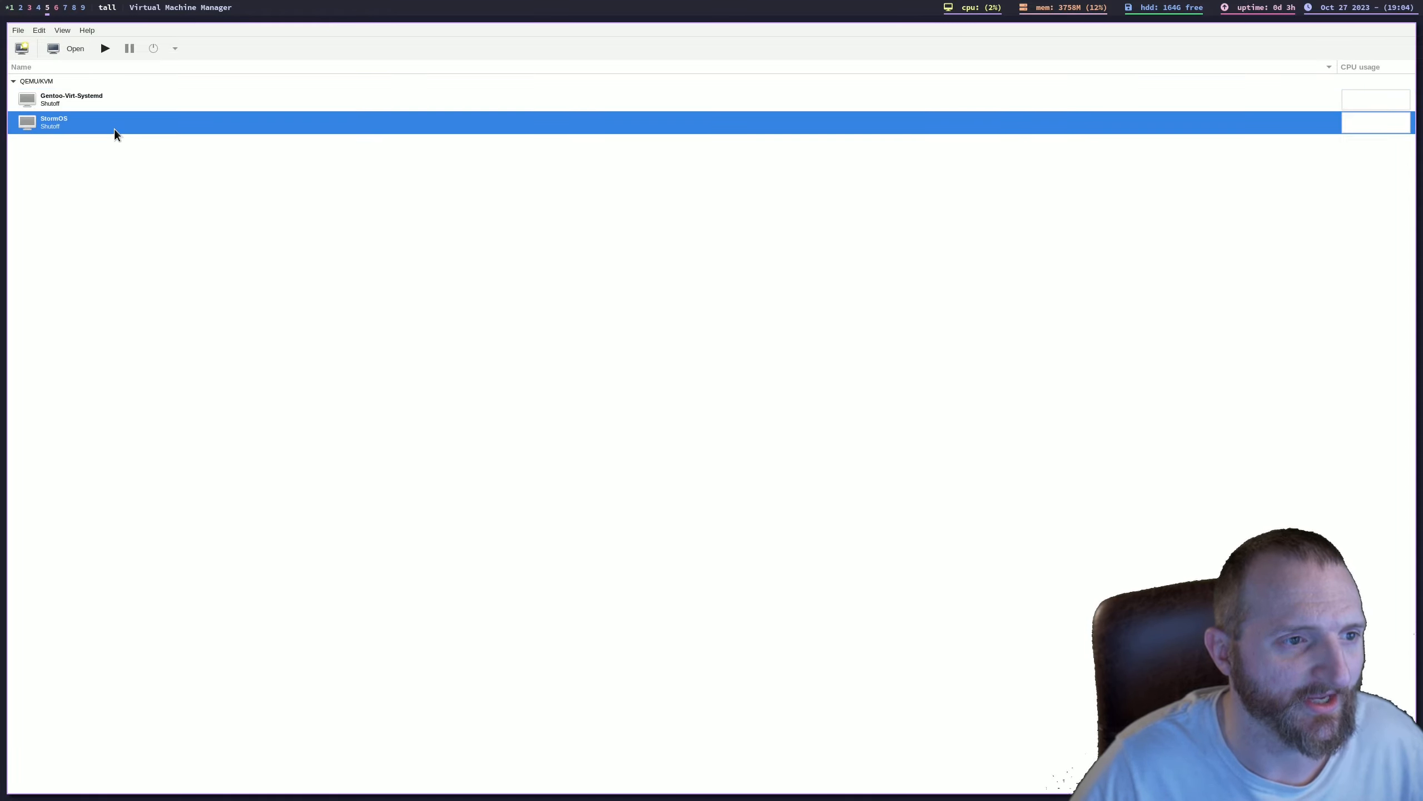
click(23, 49)
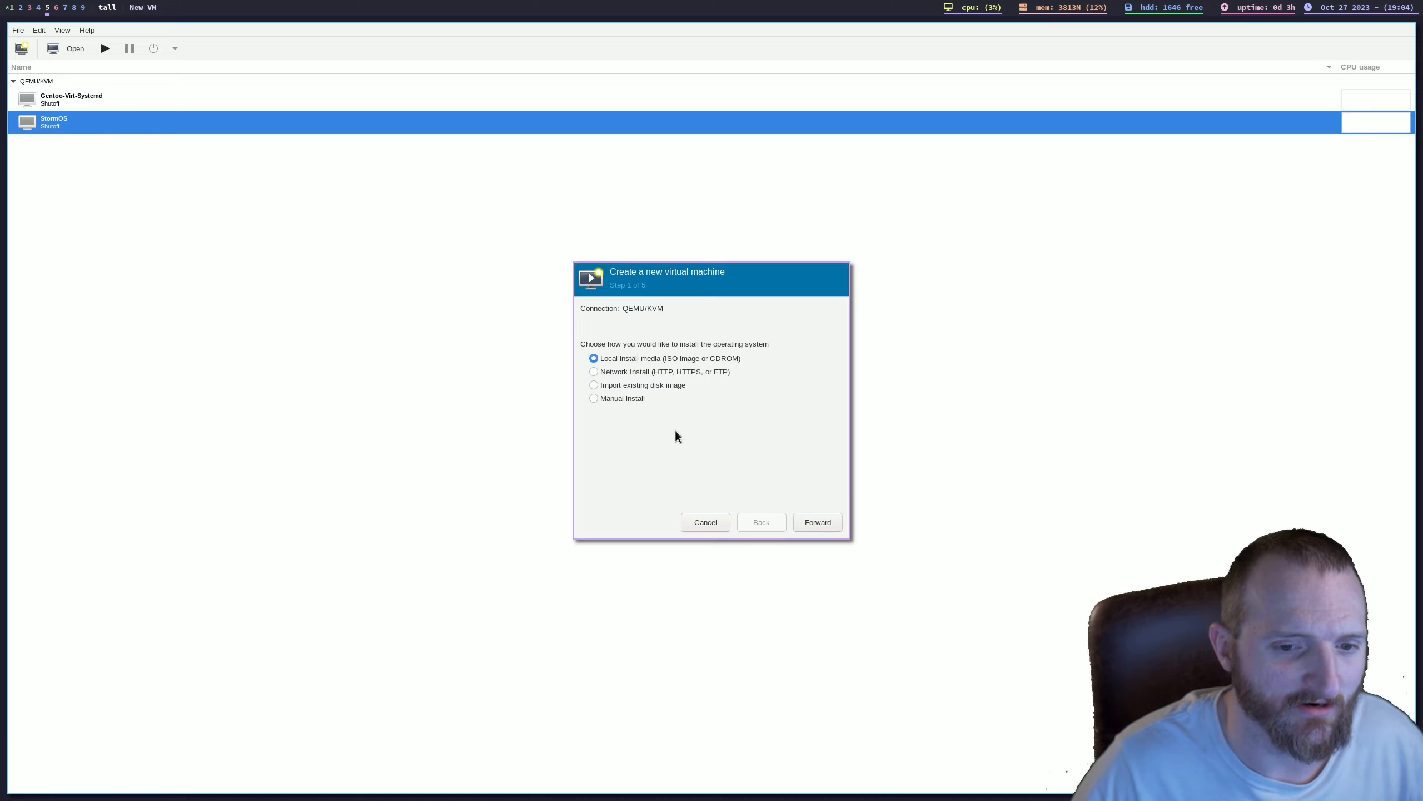
click(809, 527)
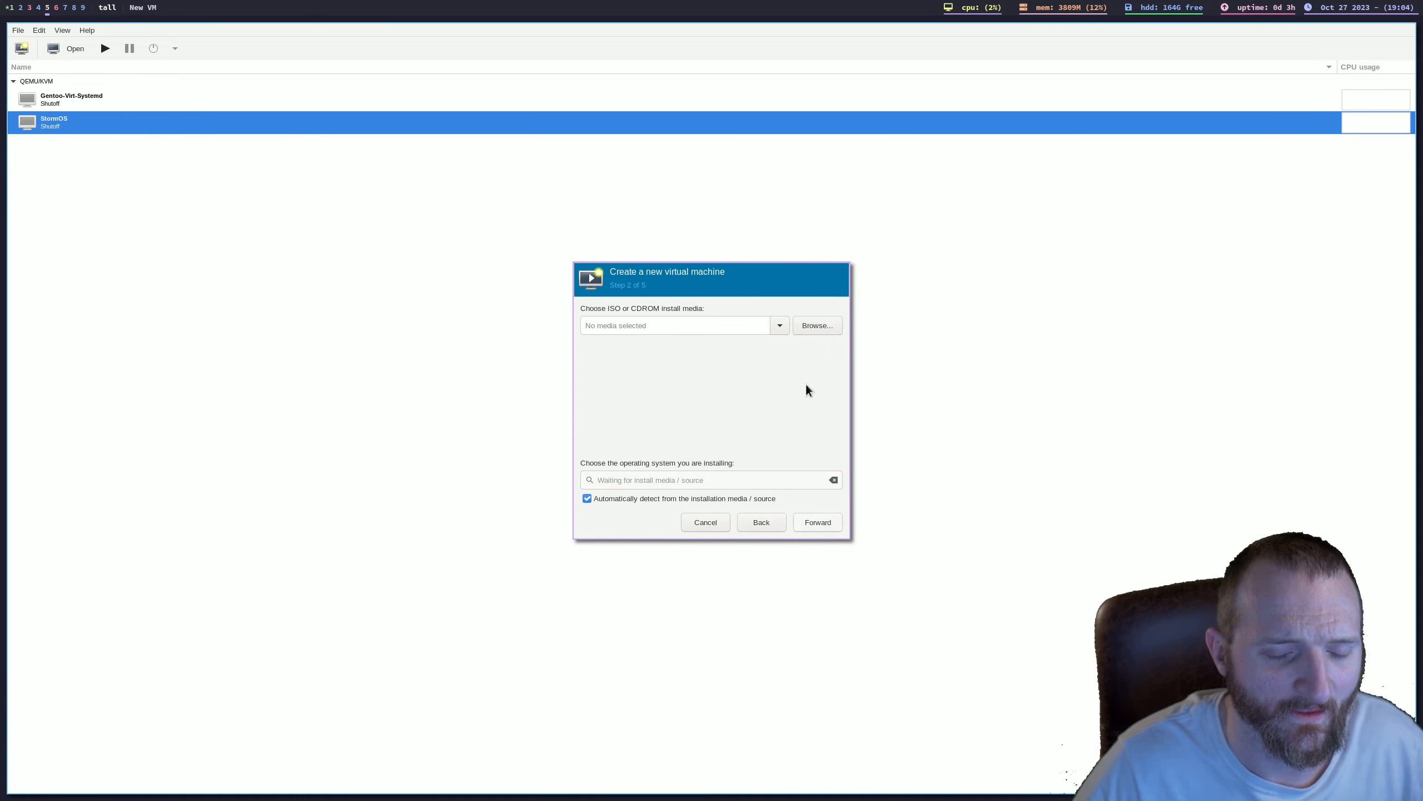
click(833, 329)
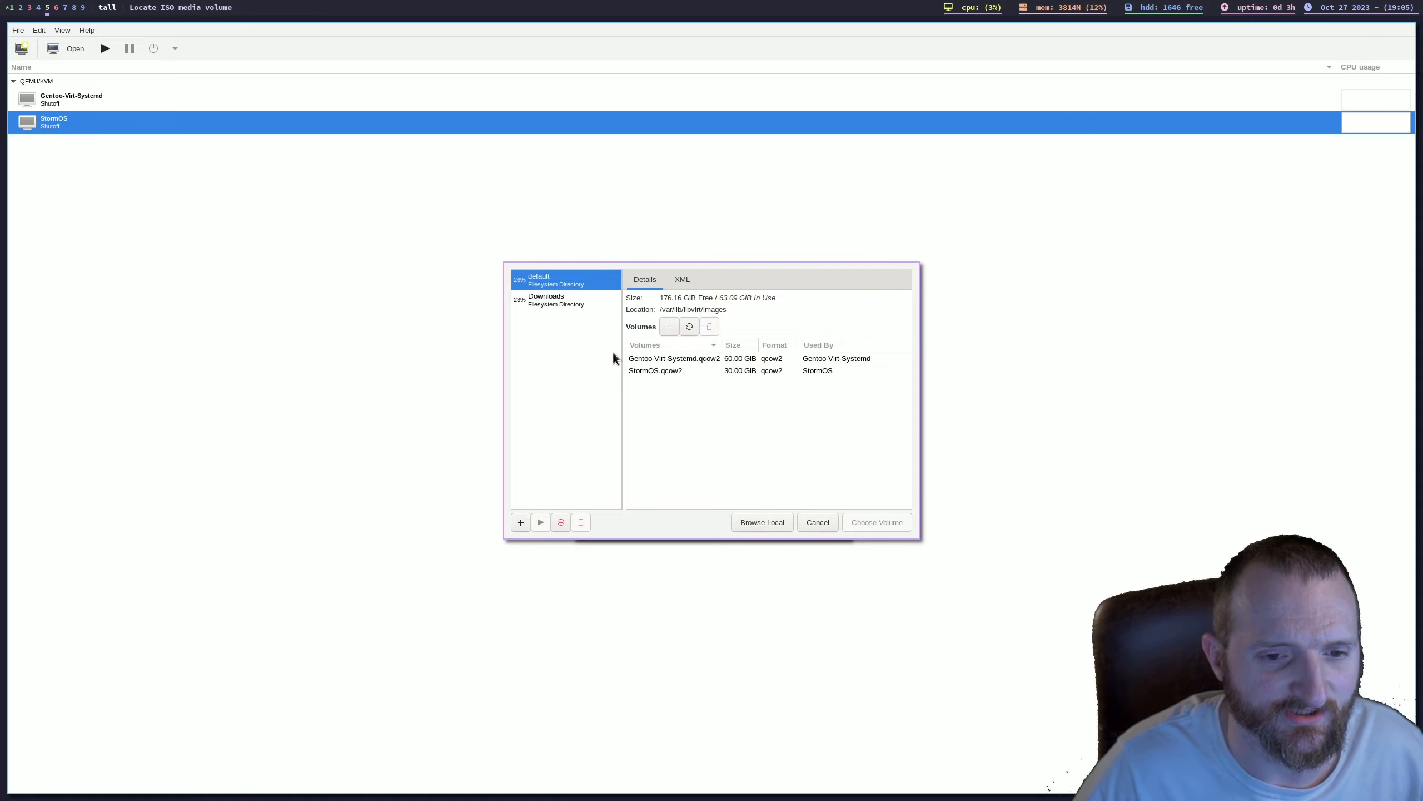
click(756, 523)
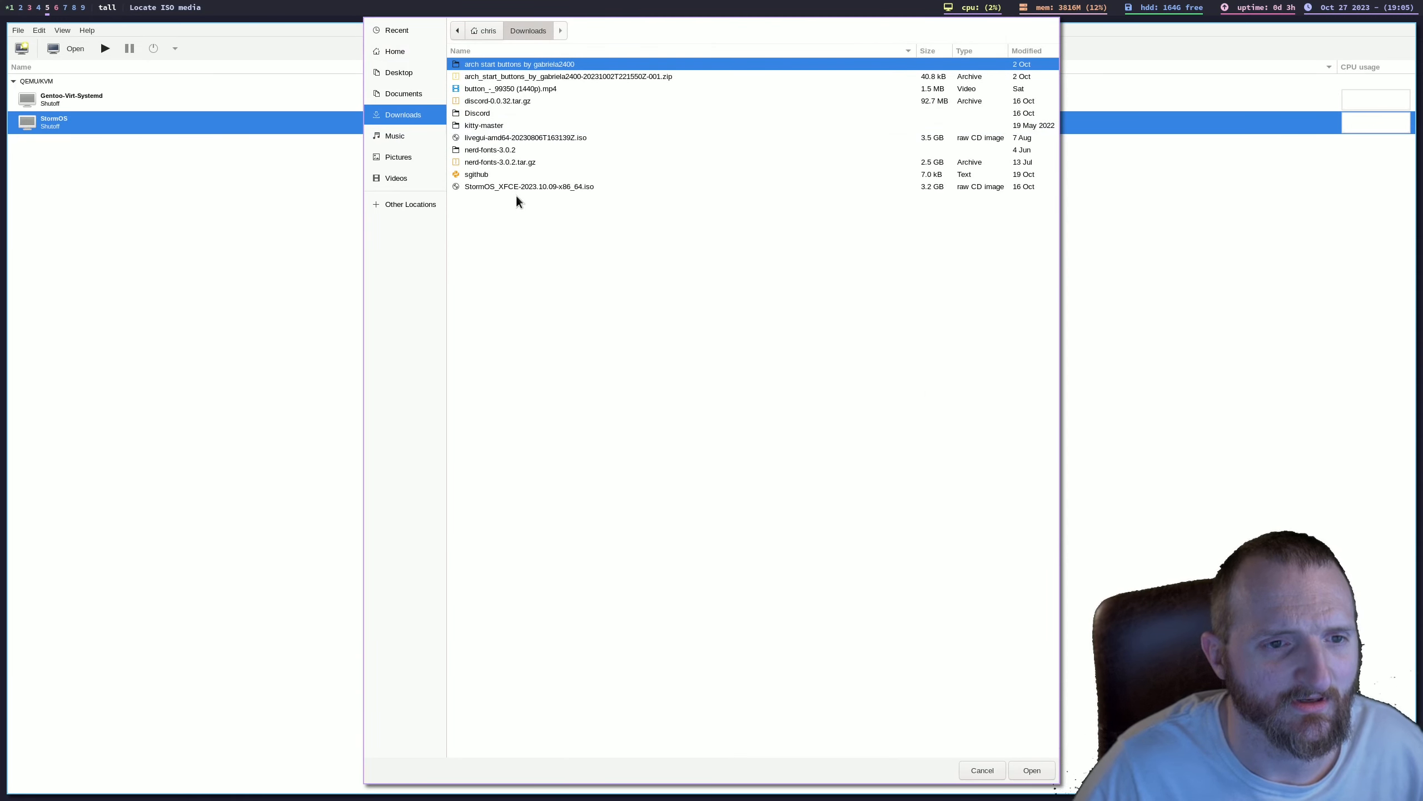
click(516, 187)
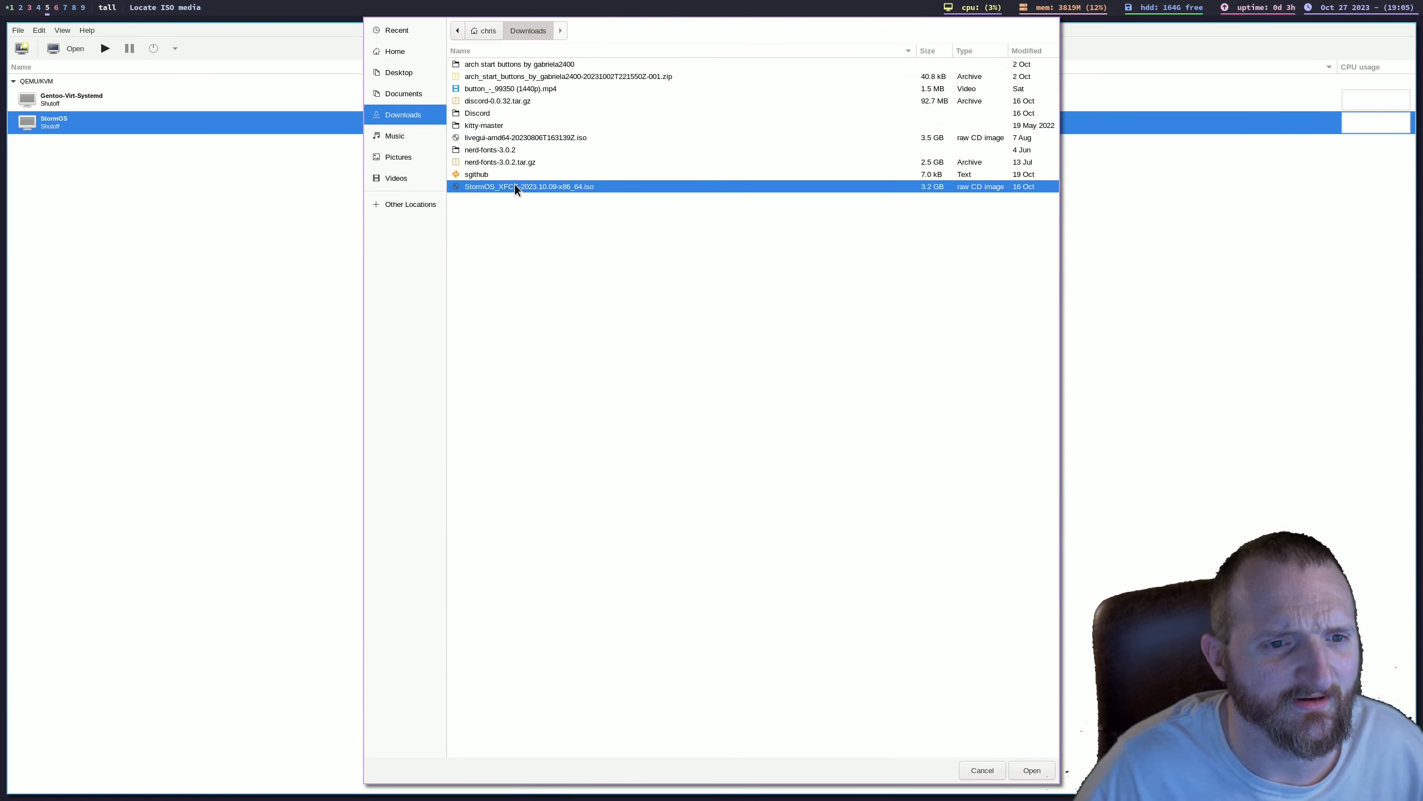
double_click(494, 137)
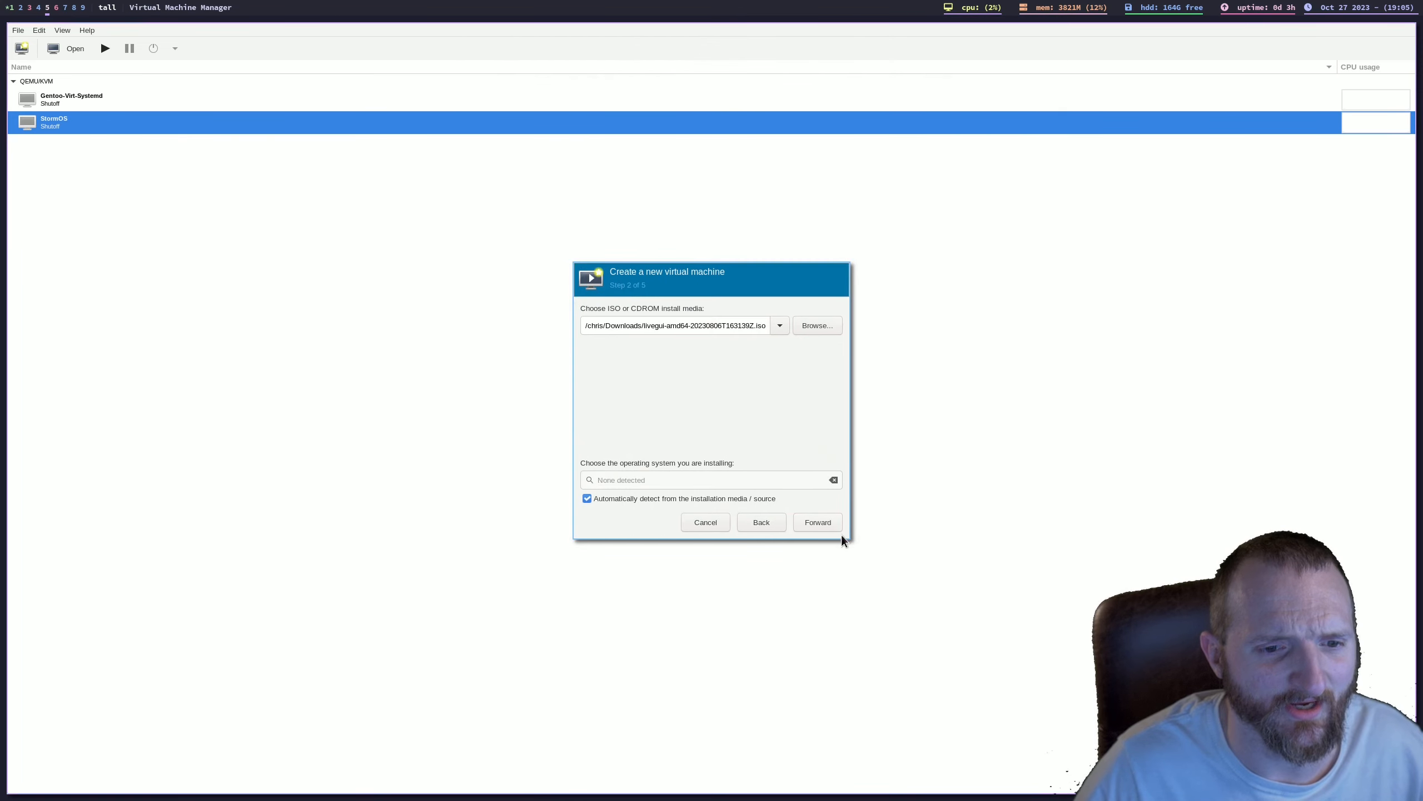
Step: Disable automatic operating system detection, choose Gentoo Linux (gentoo), and proceed to the memory and CPU settings
click(646, 503)
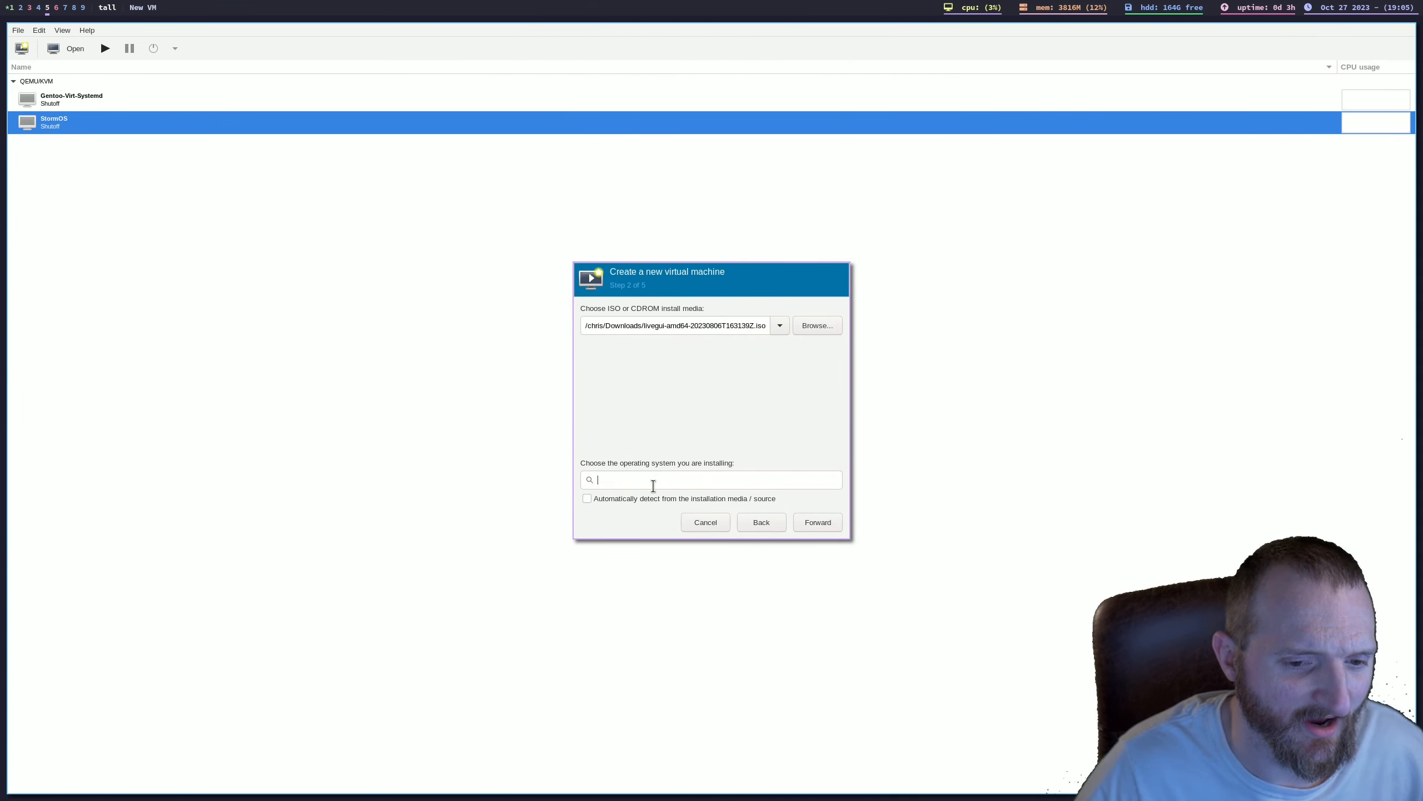
click(657, 480)
text(ge)
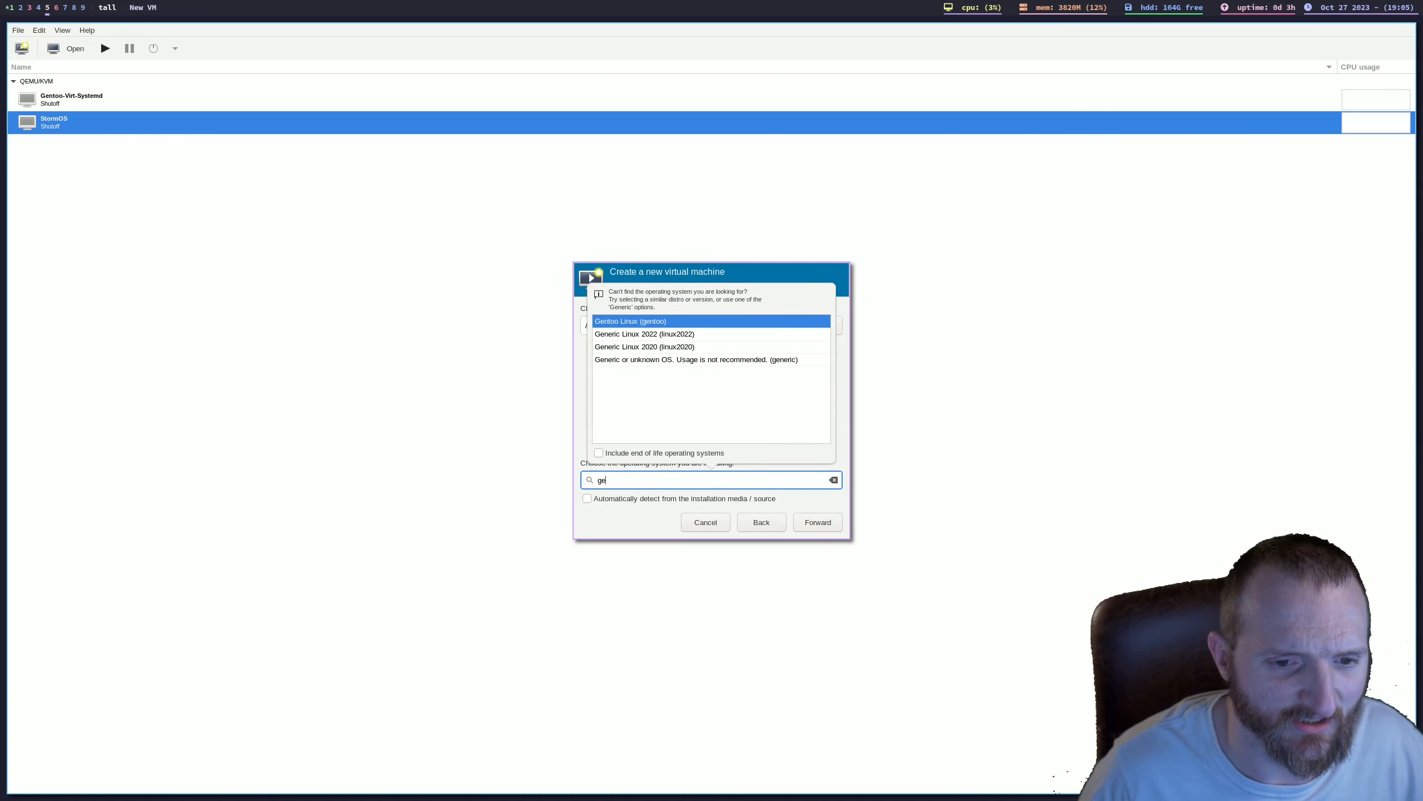
click(664, 322)
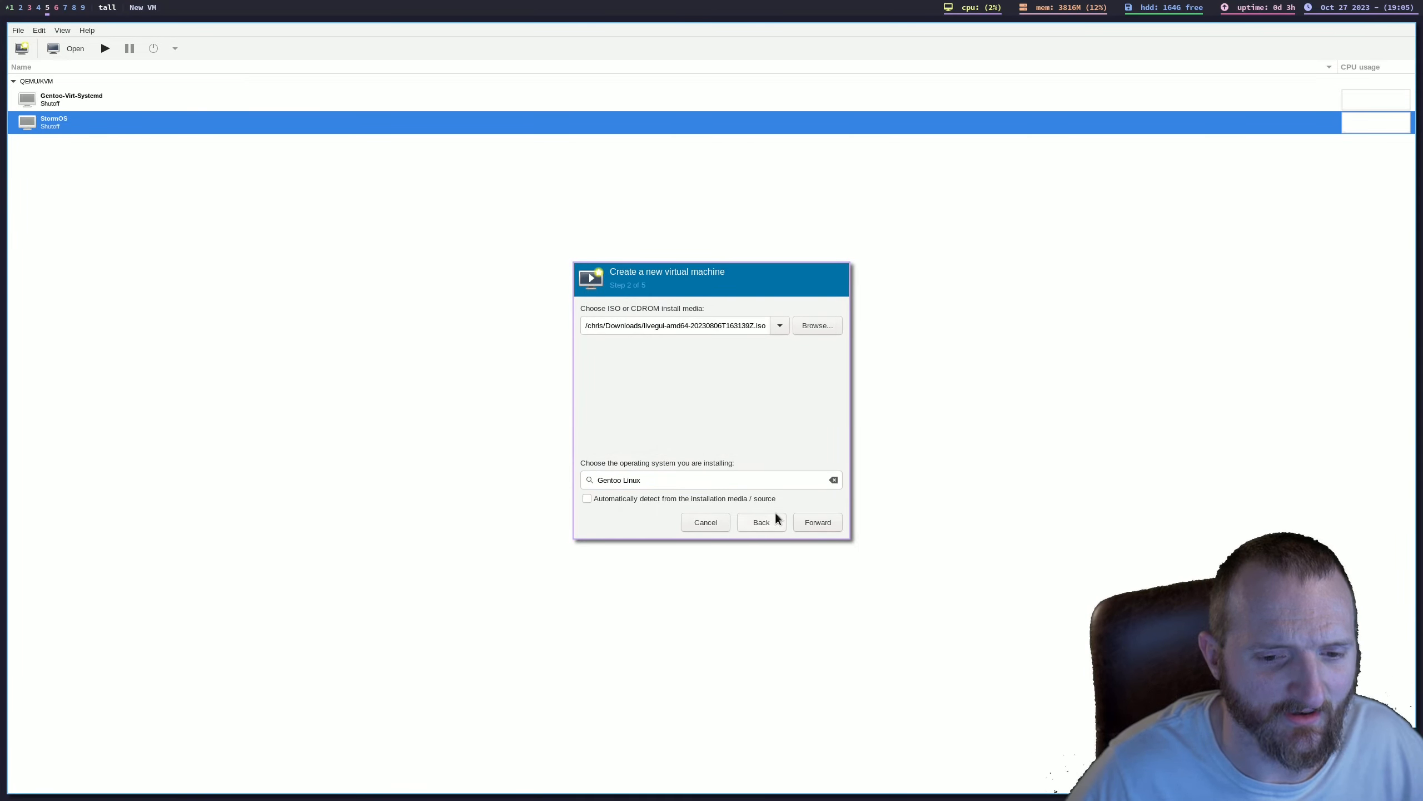
click(813, 526)
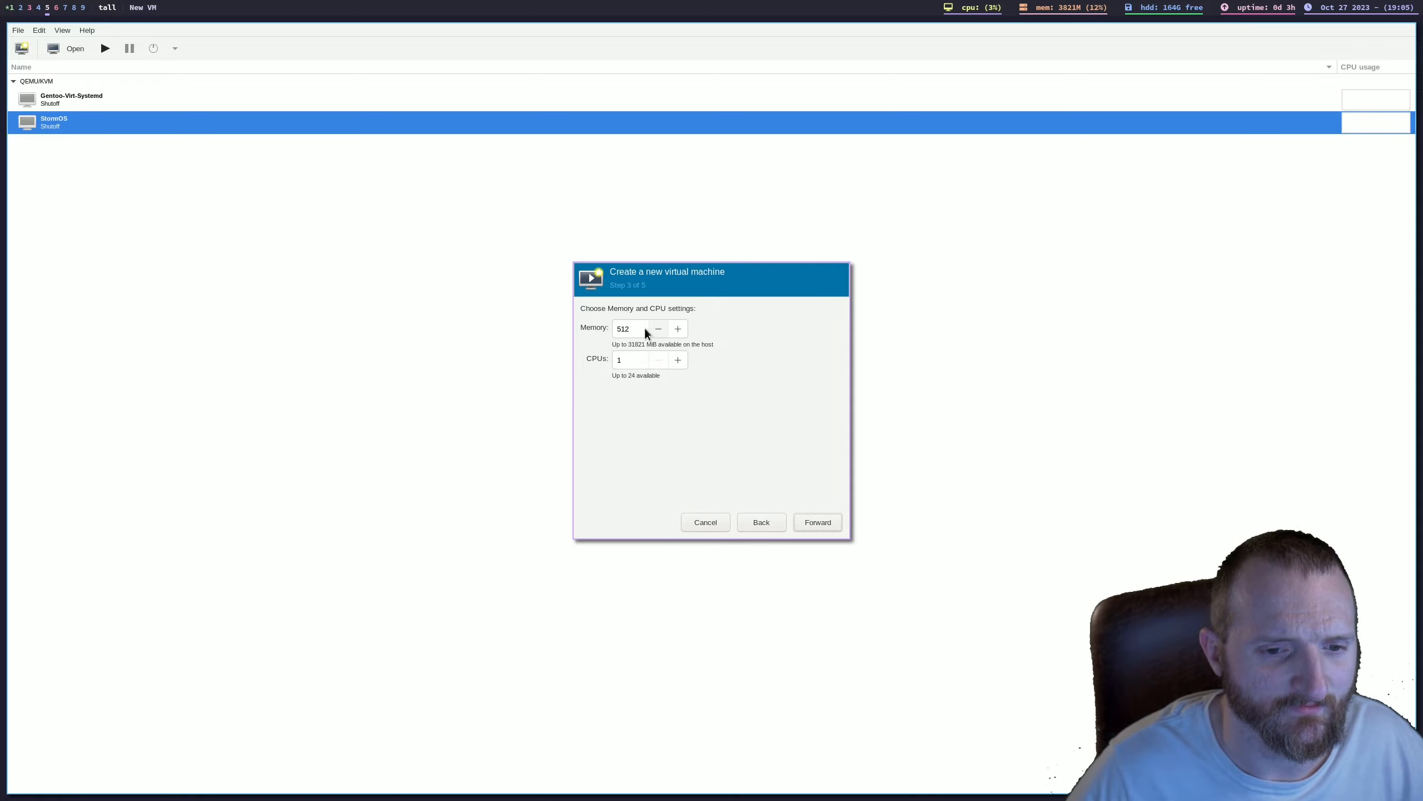
Step: Allocate 8000 MiB of memory and 8 CPUs, and accept the default 5.0 GiB disk image
double_click(637, 328)
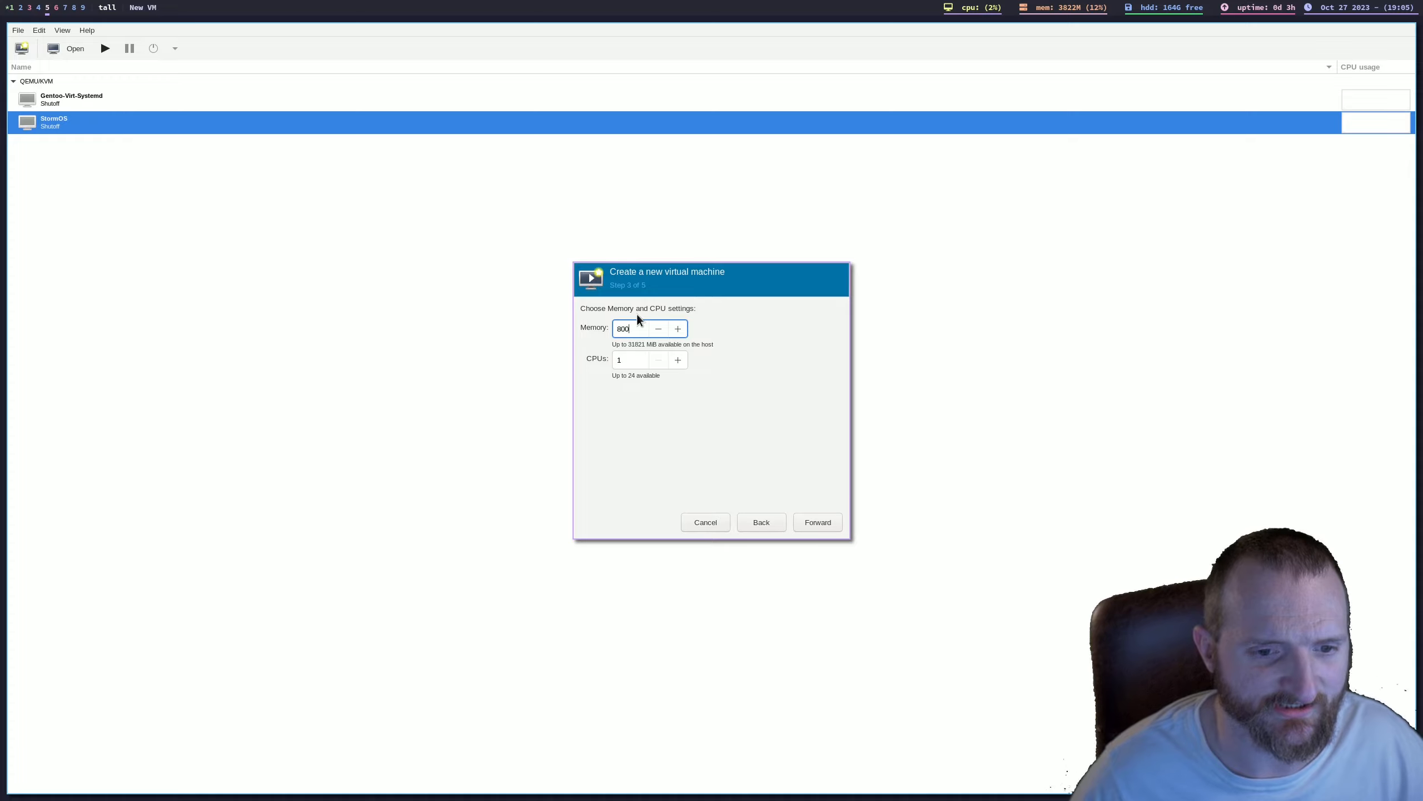
double_click(626, 359)
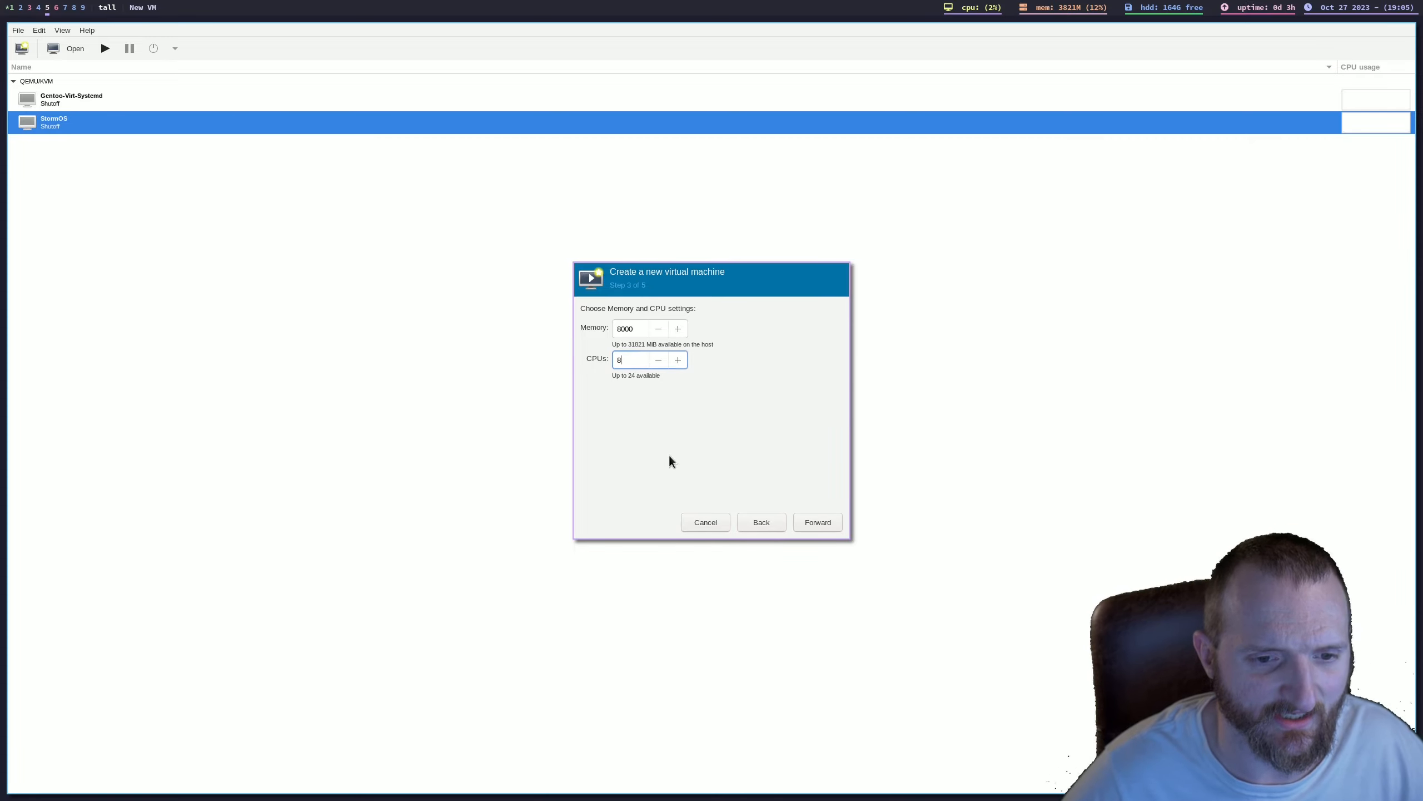
click(827, 524)
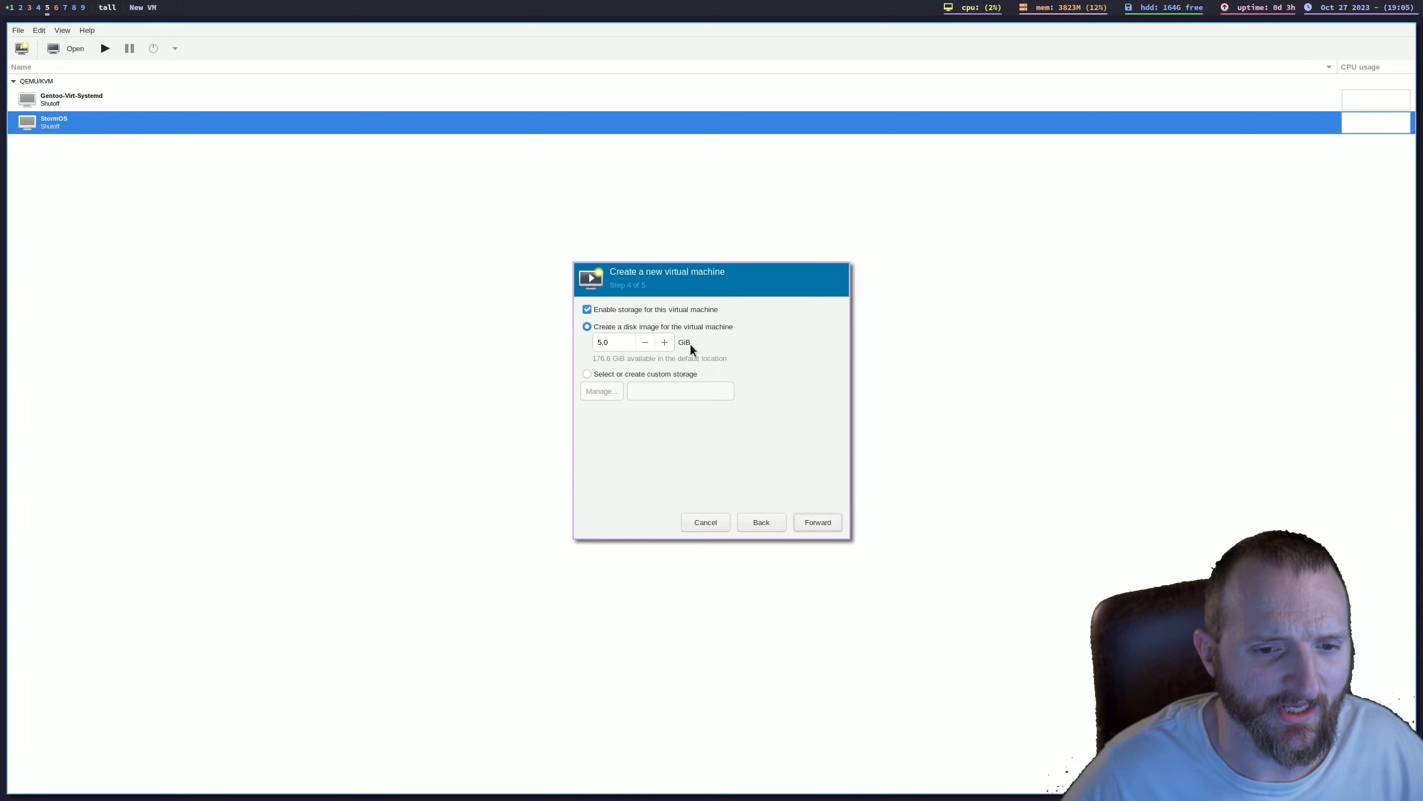
double_click(624, 346)
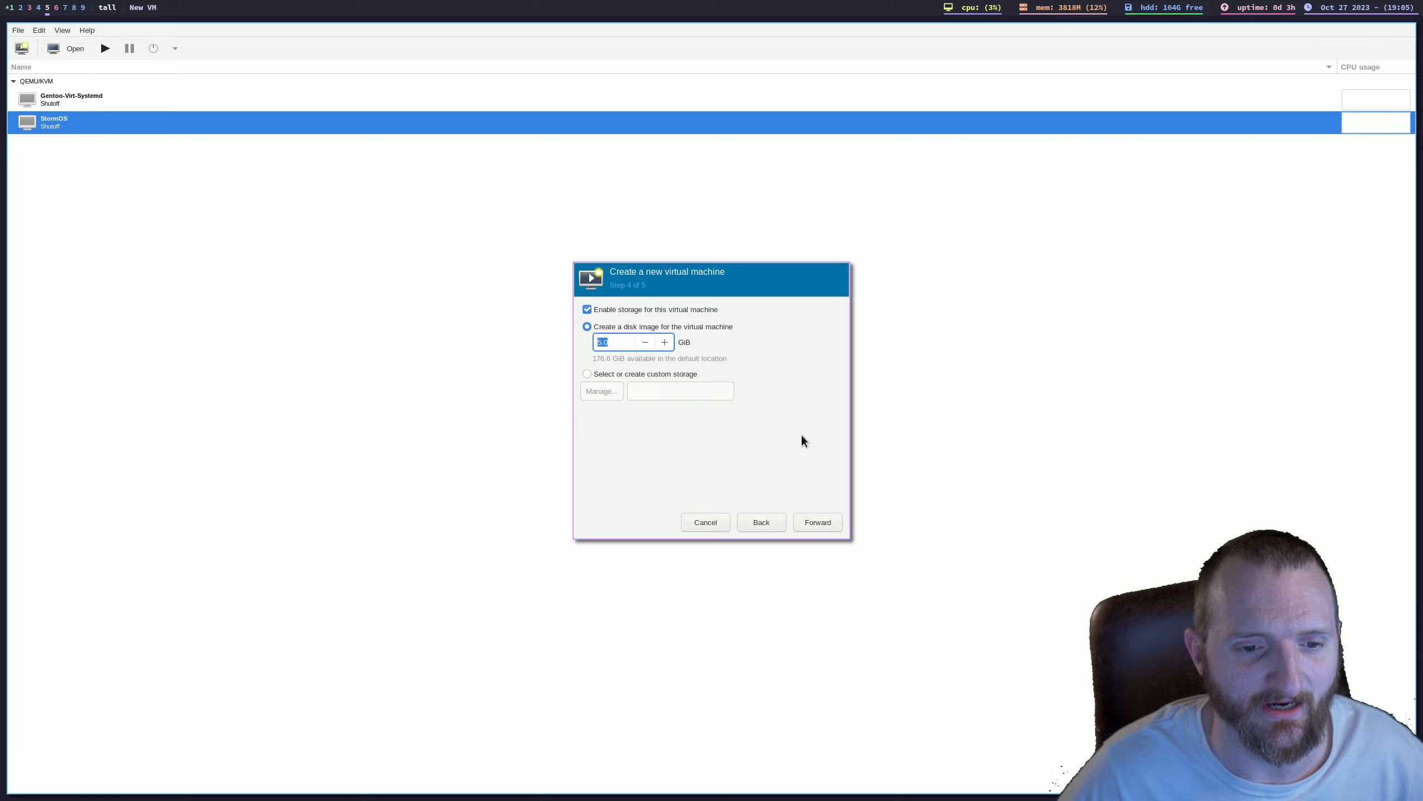
click(804, 518)
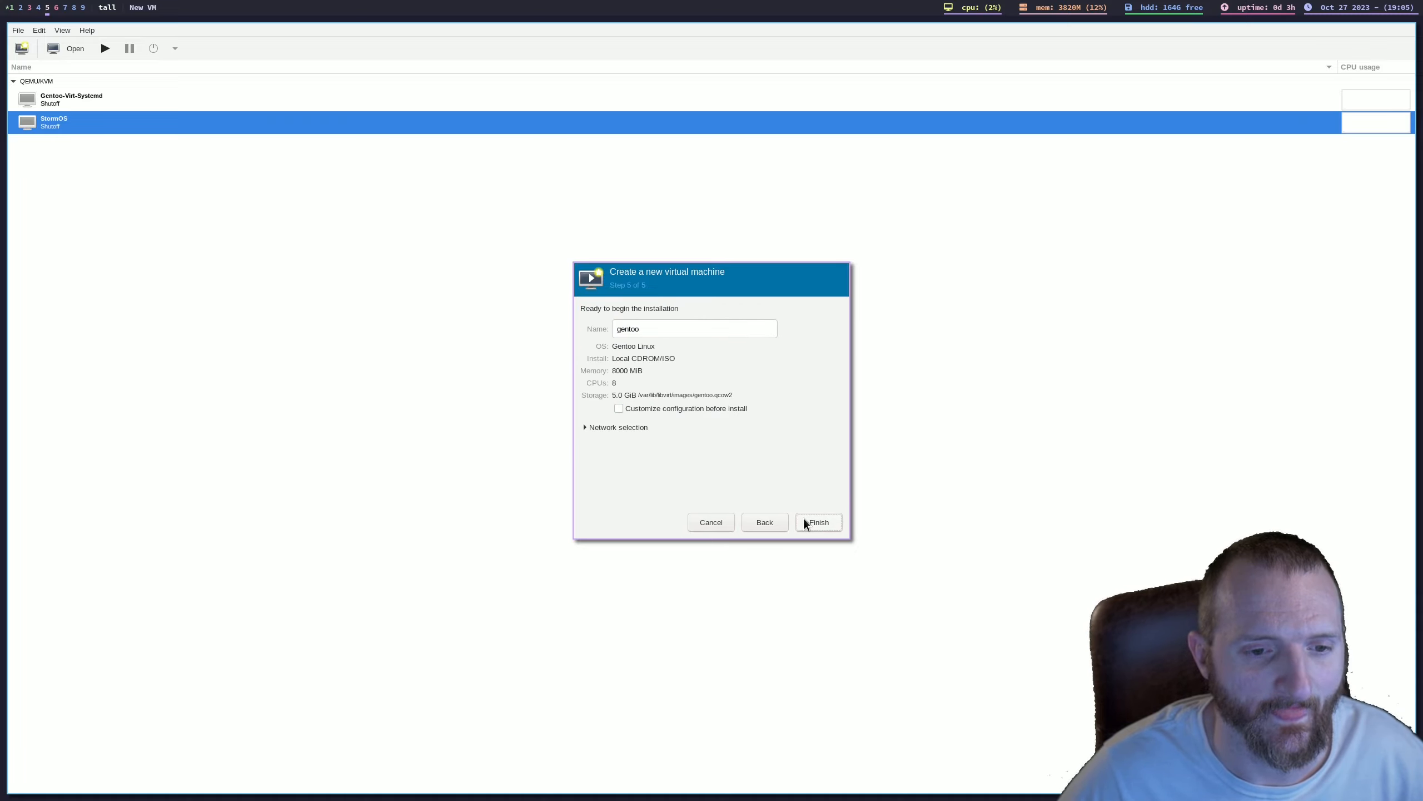
Step: Name the virtual machine Gentoo_Test_virt and finish the wizard with customizing the configuration before install enabled
double_click(717, 328)
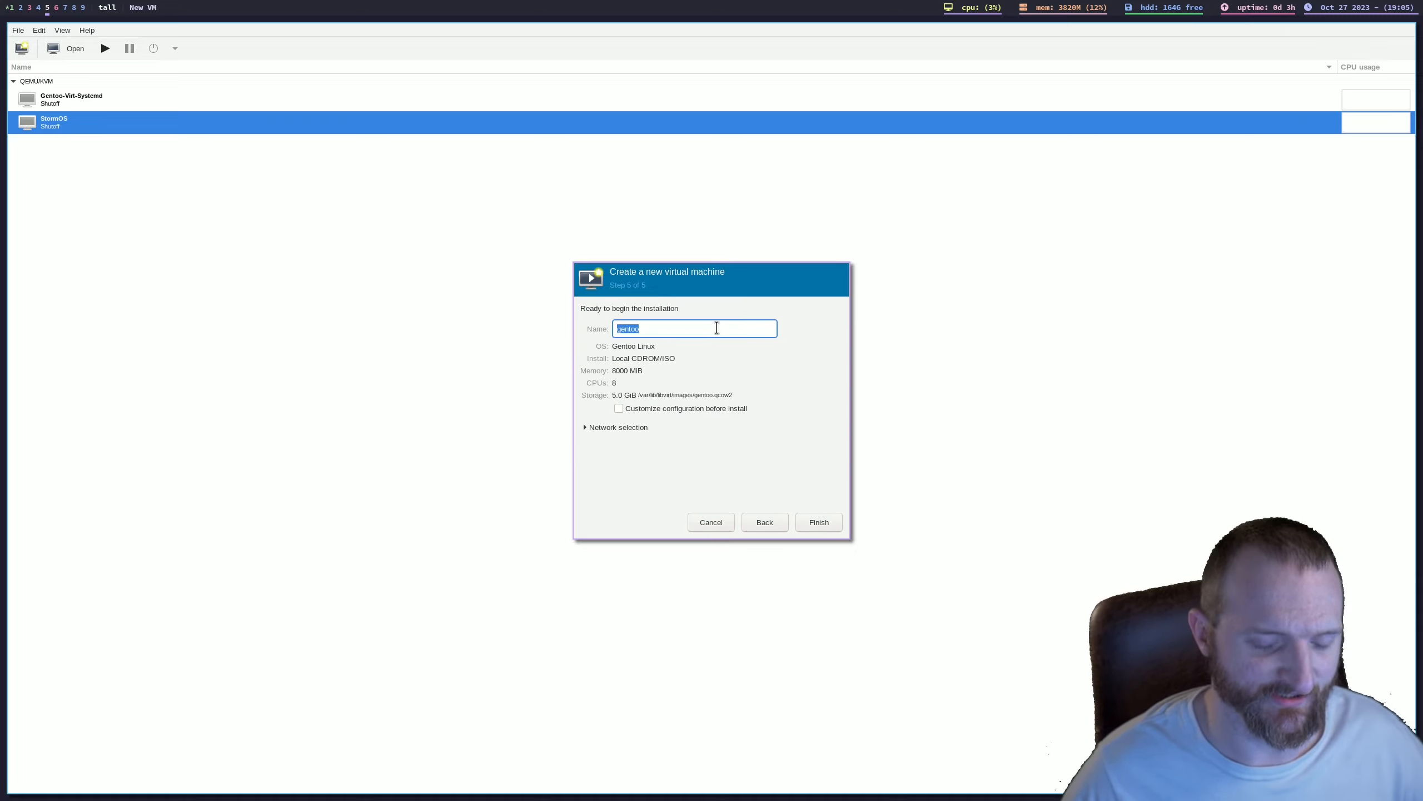
text(ge)
key(BackSpace)
key(BackSpace)
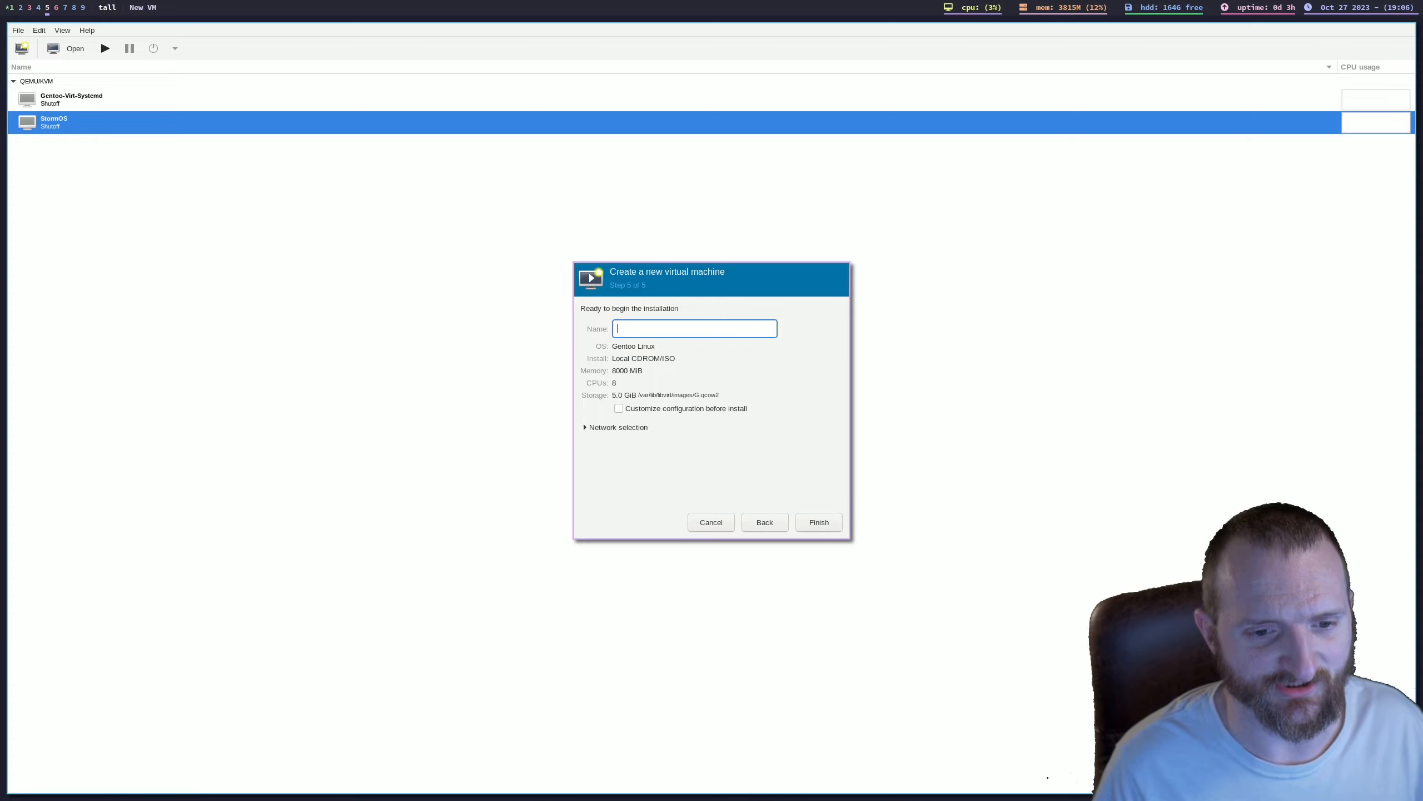
text(Gentoo_)
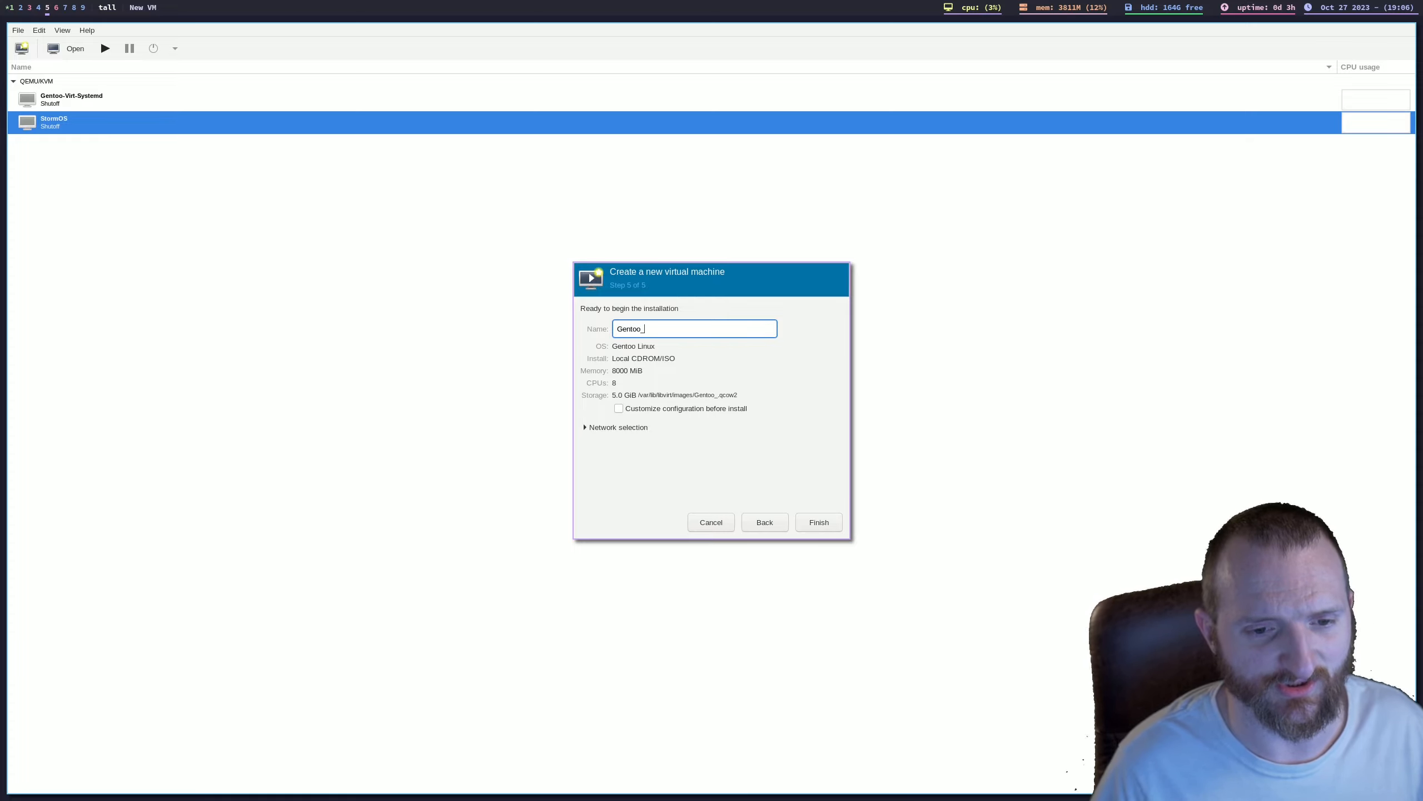
text(Test_virt)
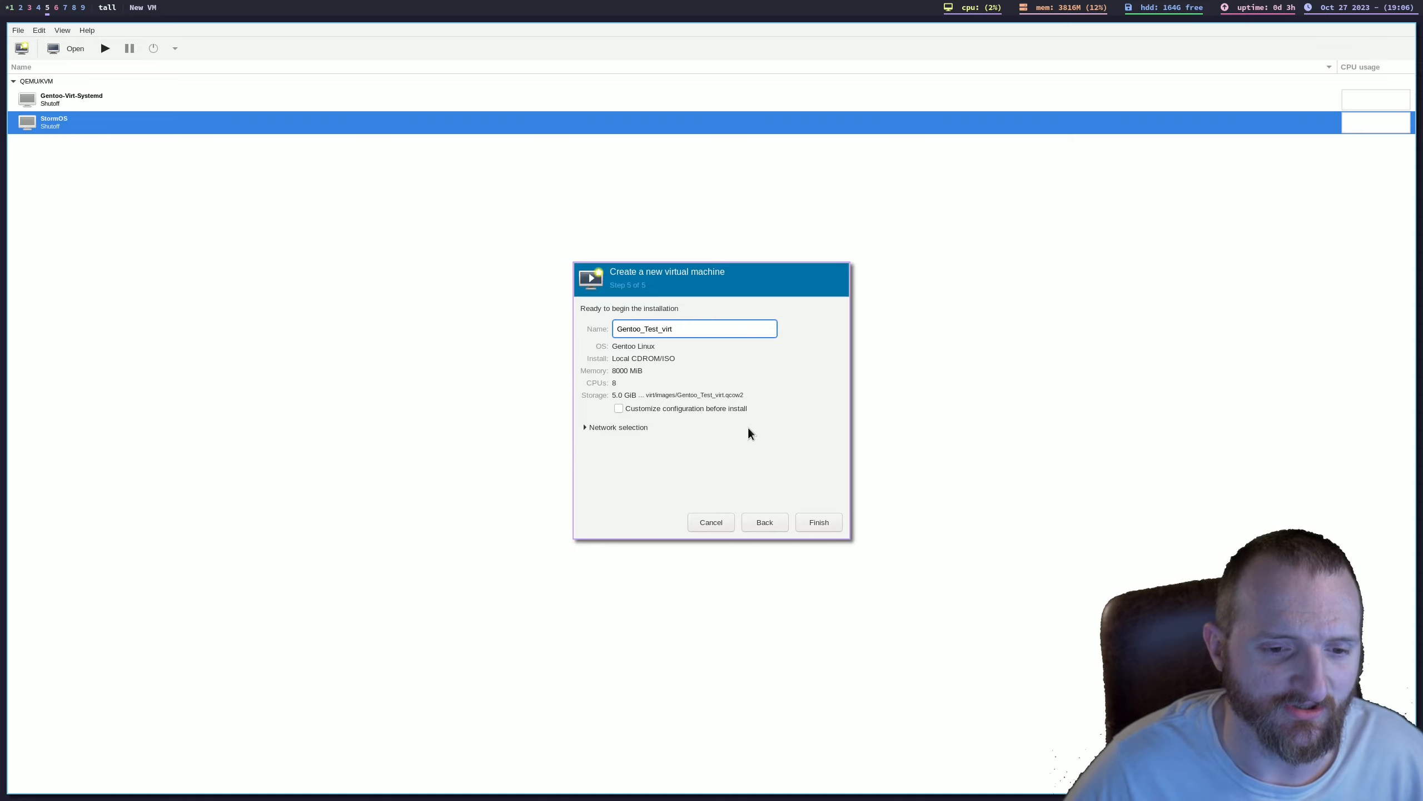
click(668, 411)
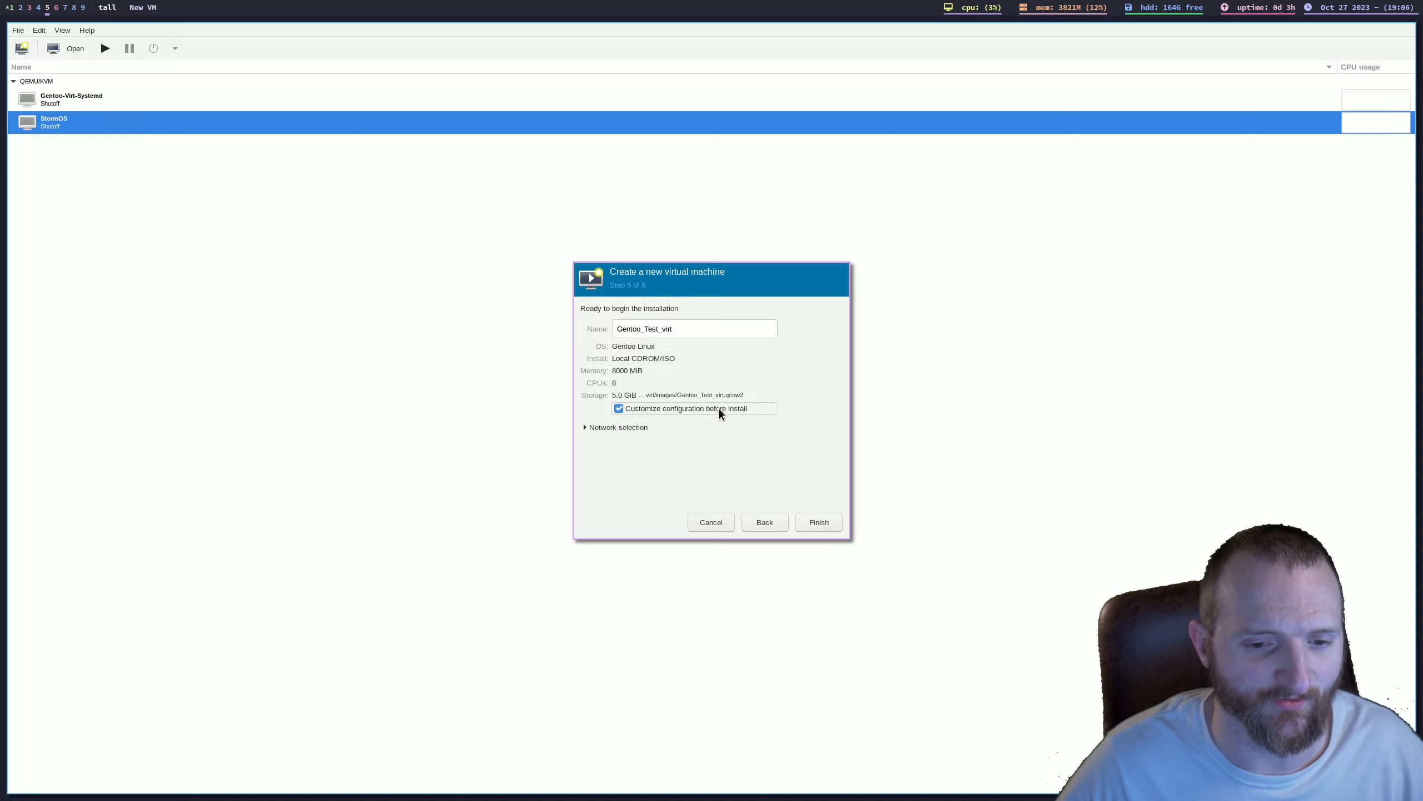
click(818, 523)
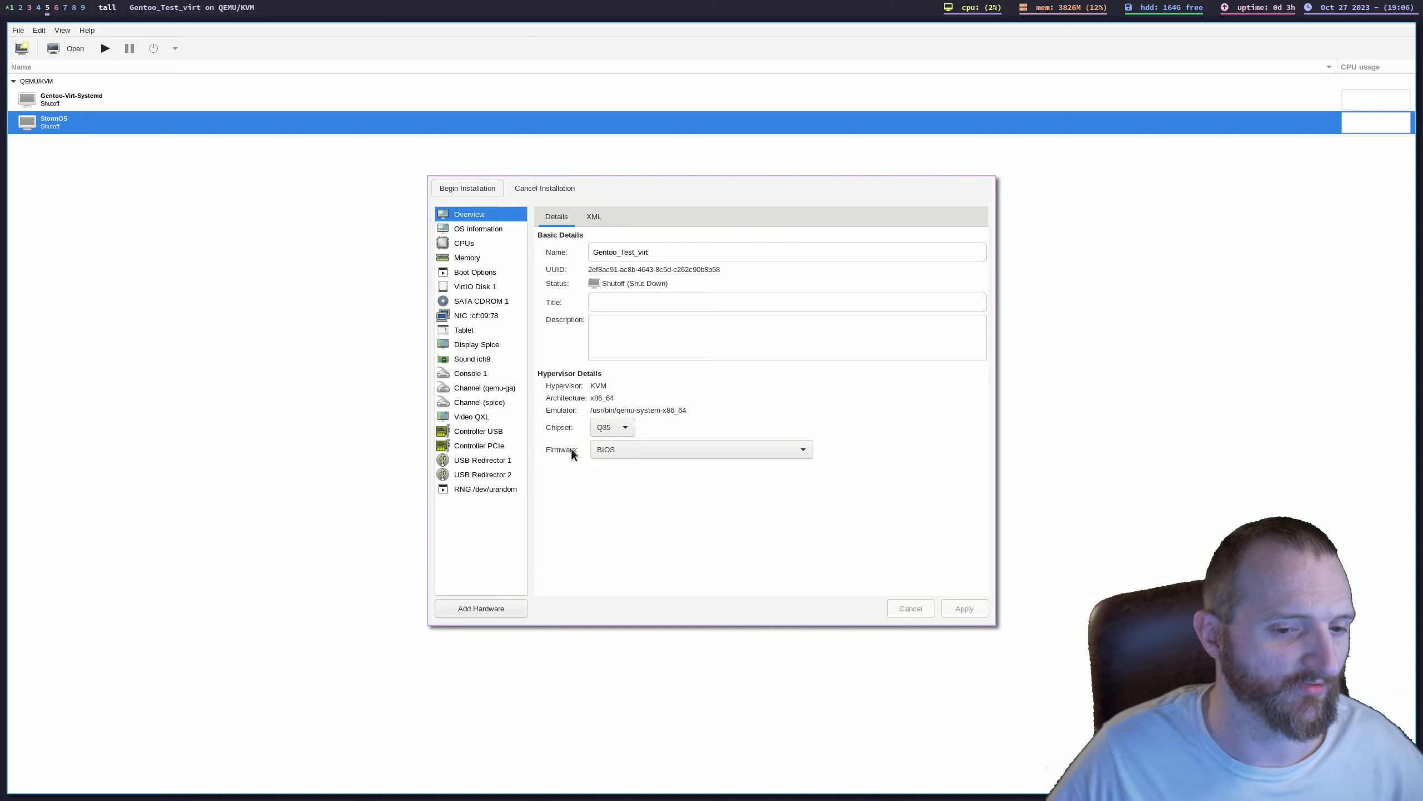
Step: Set the firmware of Gentoo_Test_virt to UEFI and apply the change
click(627, 452)
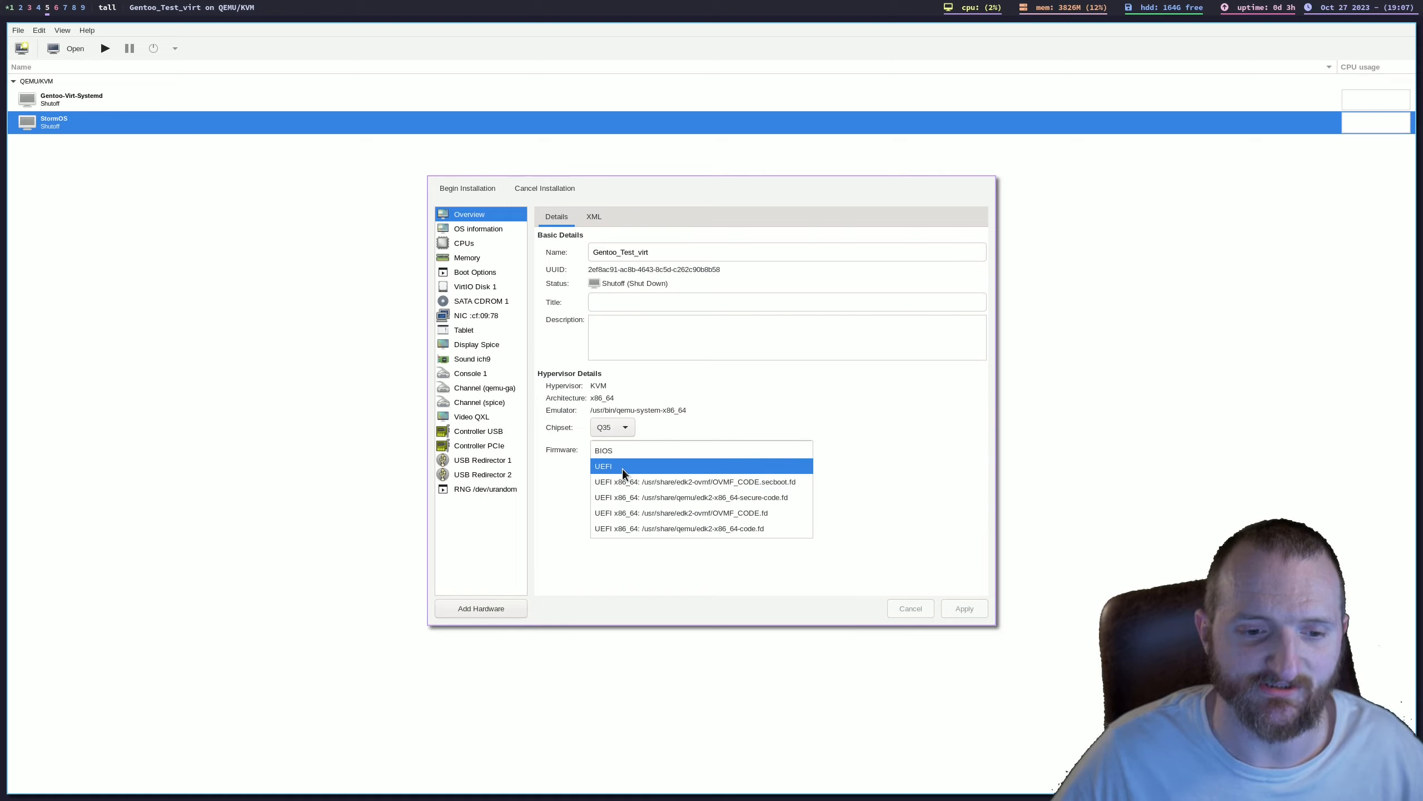
click(623, 469)
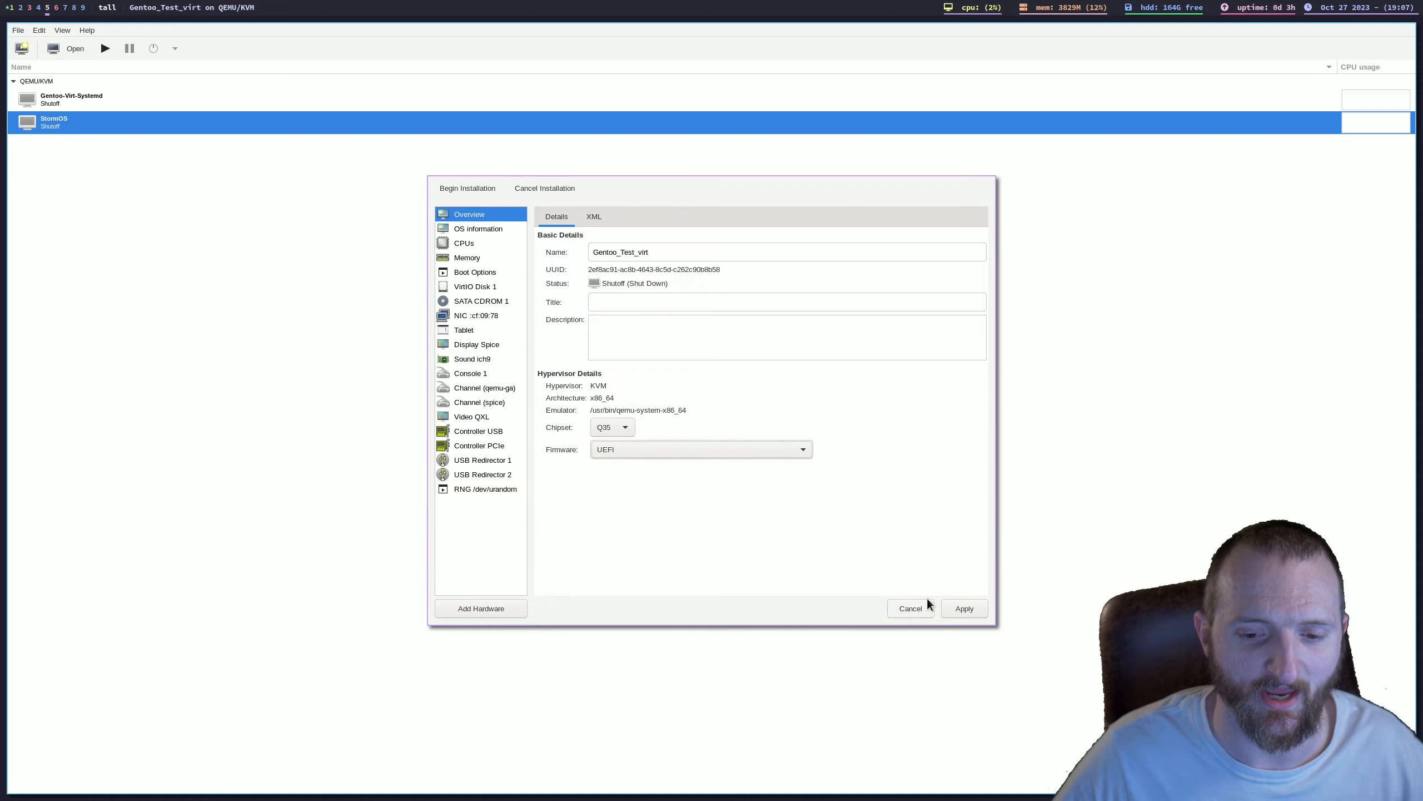
click(972, 608)
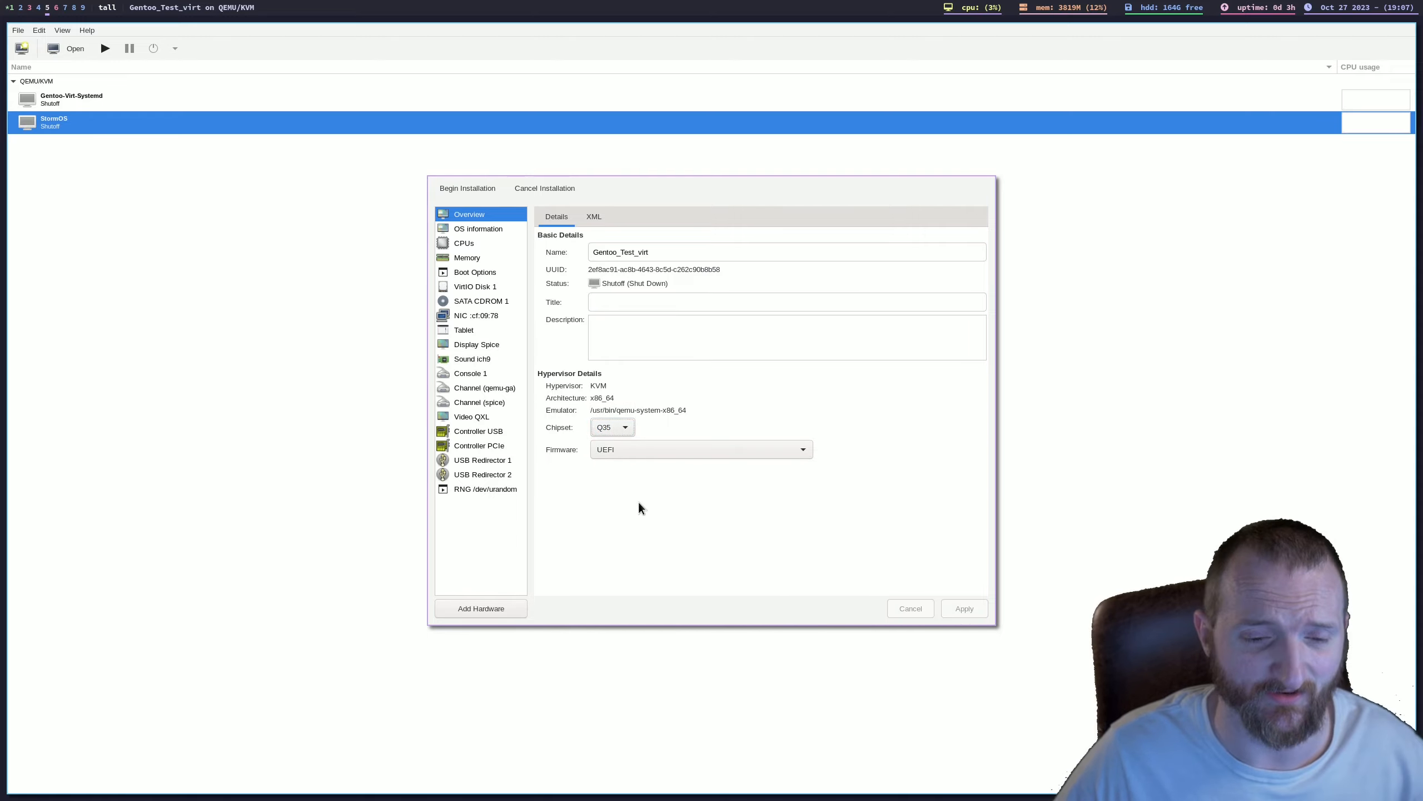
Step: Review the OS, CPU, memory and boot settings, and change the virtual disk's bus to SATA, applying the change
click(486, 229)
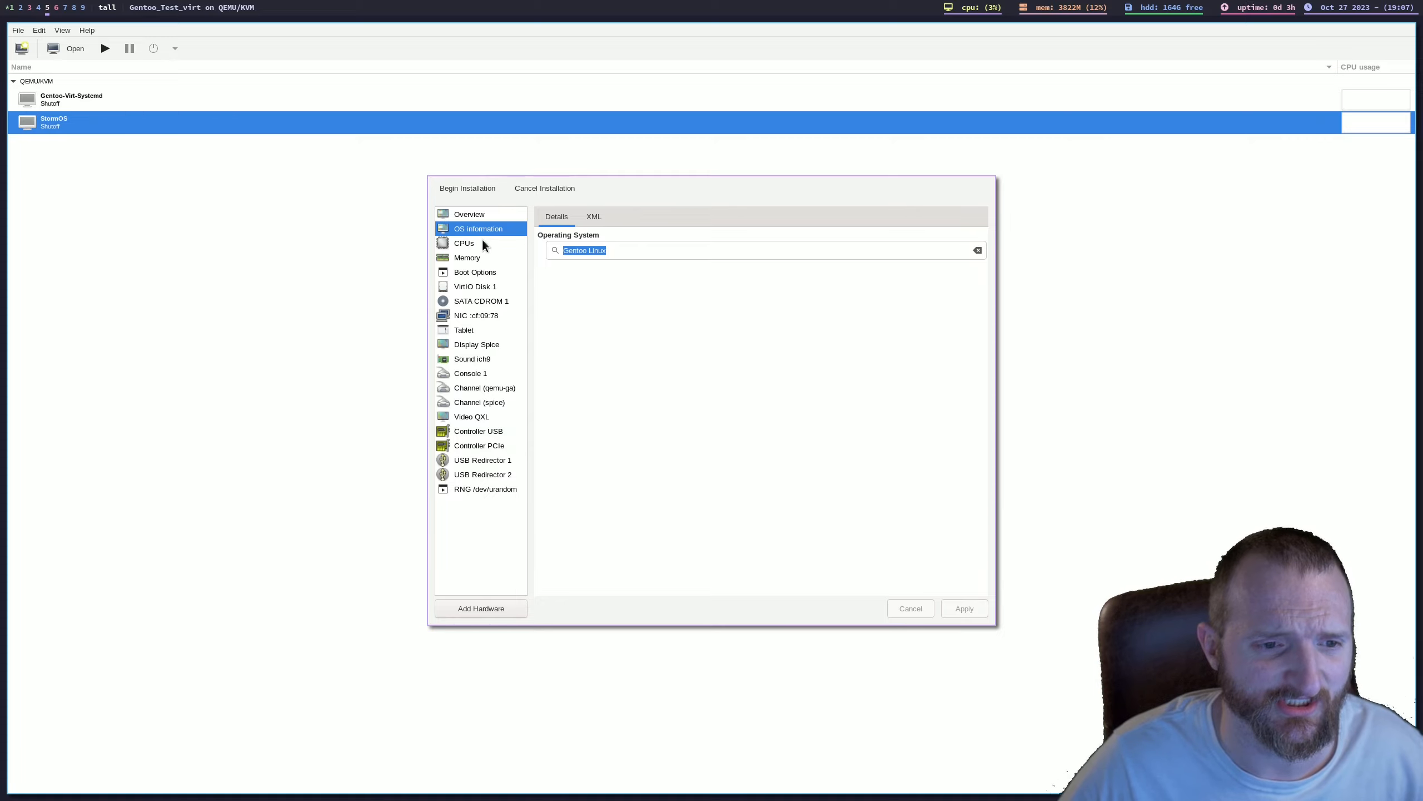
click(482, 241)
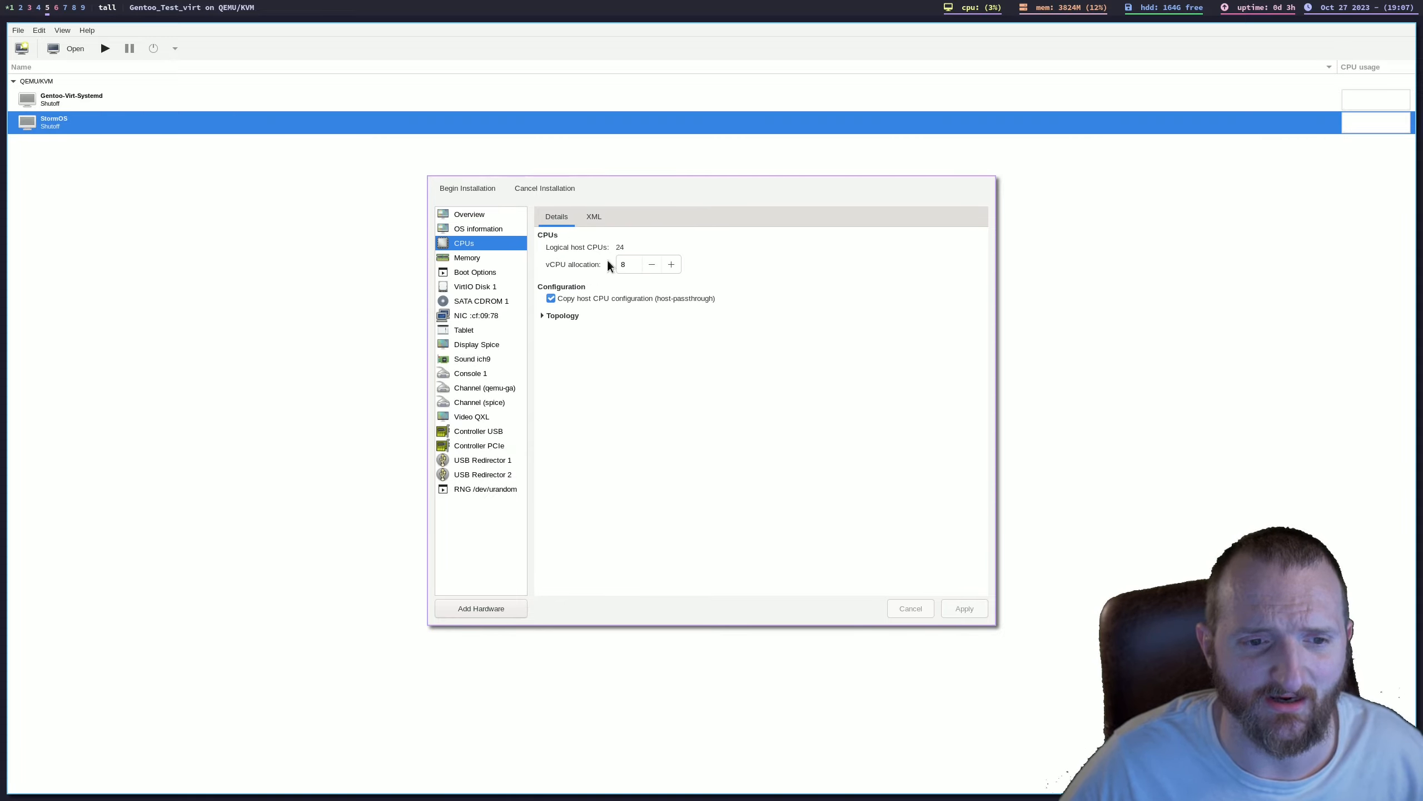
click(460, 256)
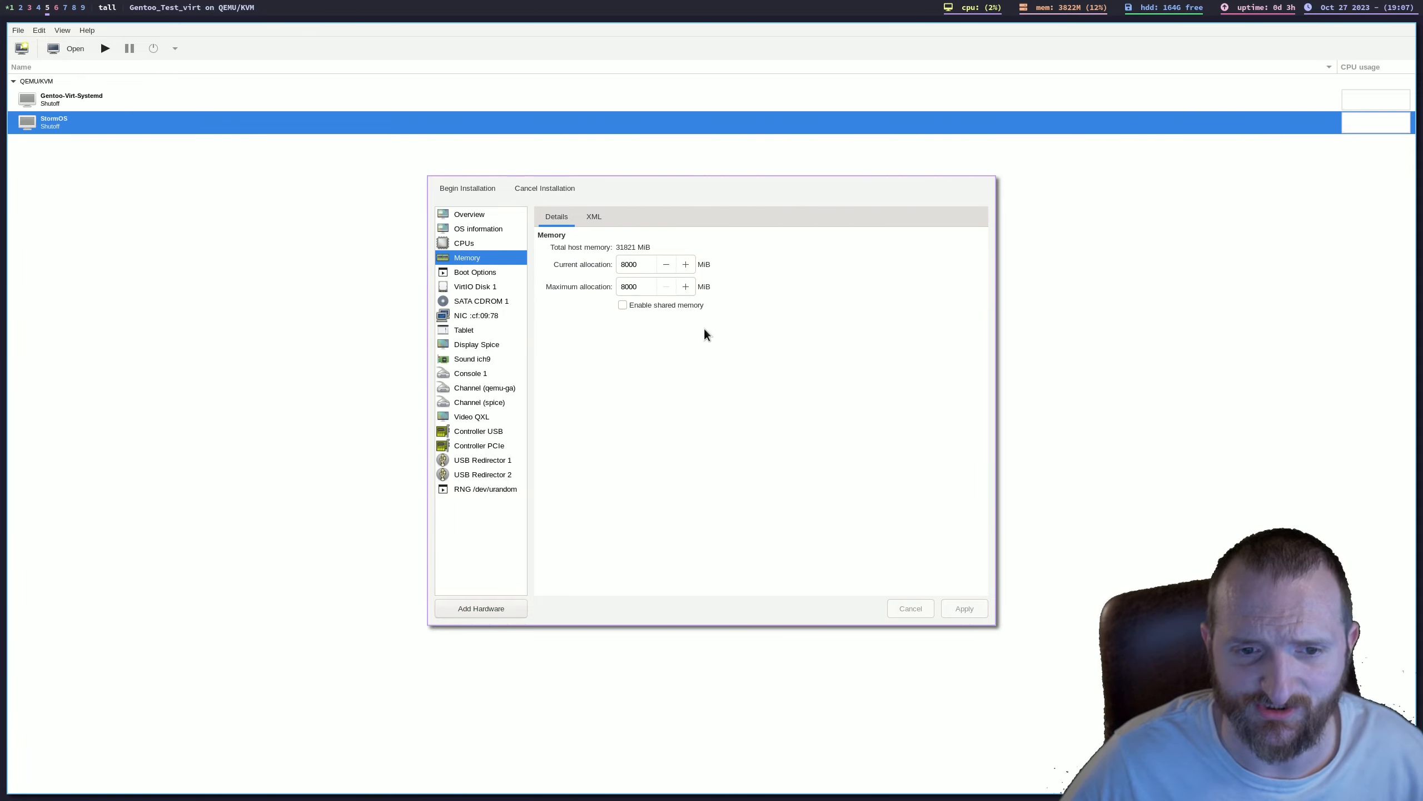
click(473, 274)
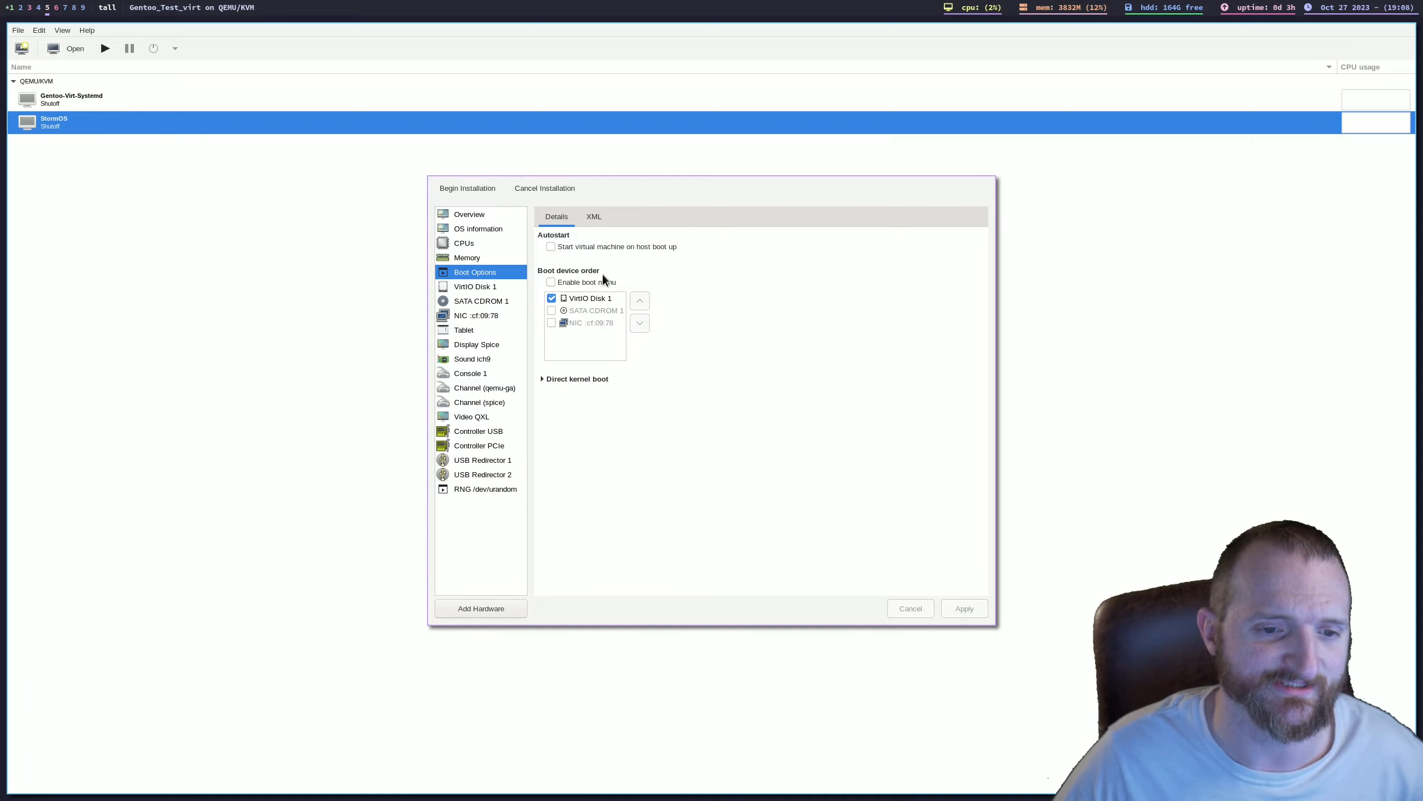
click(470, 287)
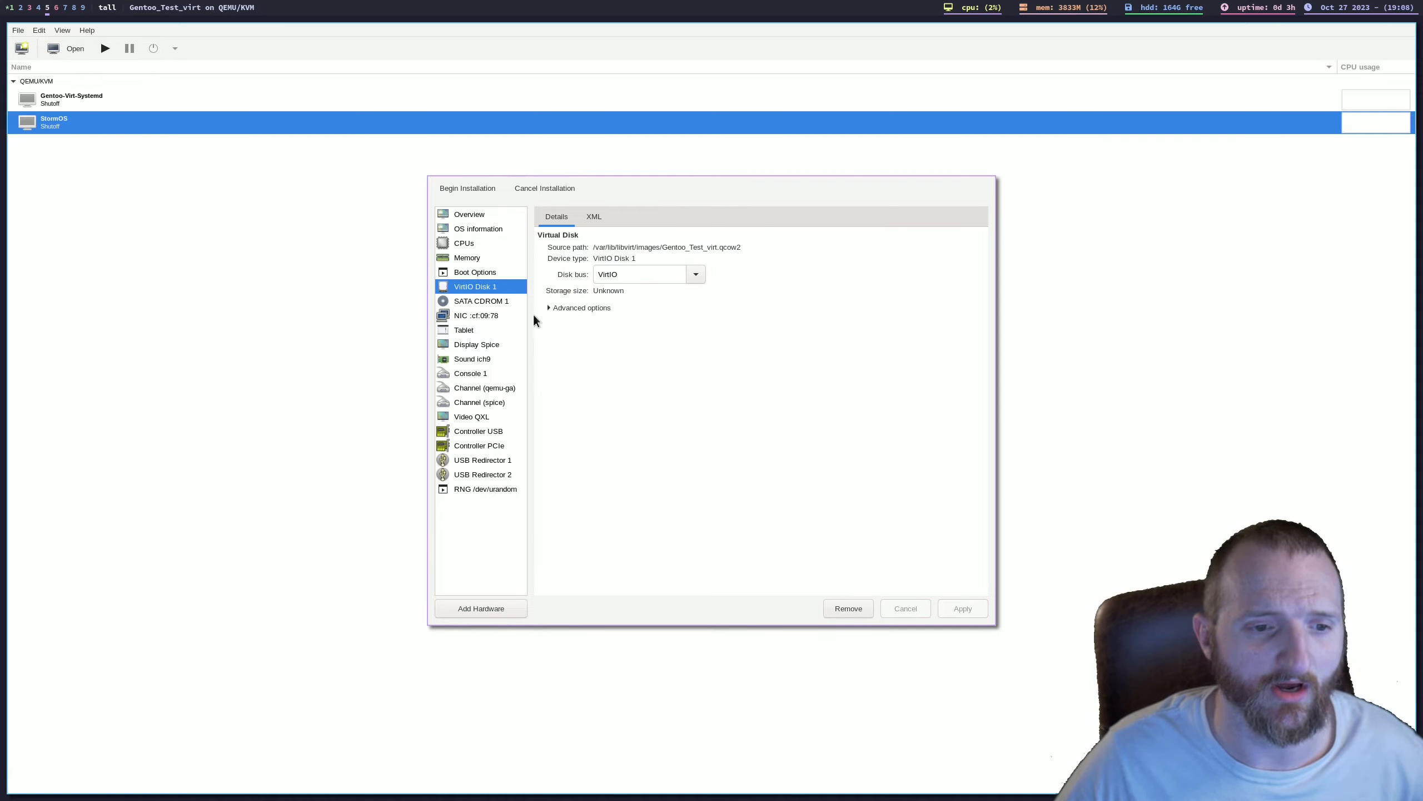
click(696, 276)
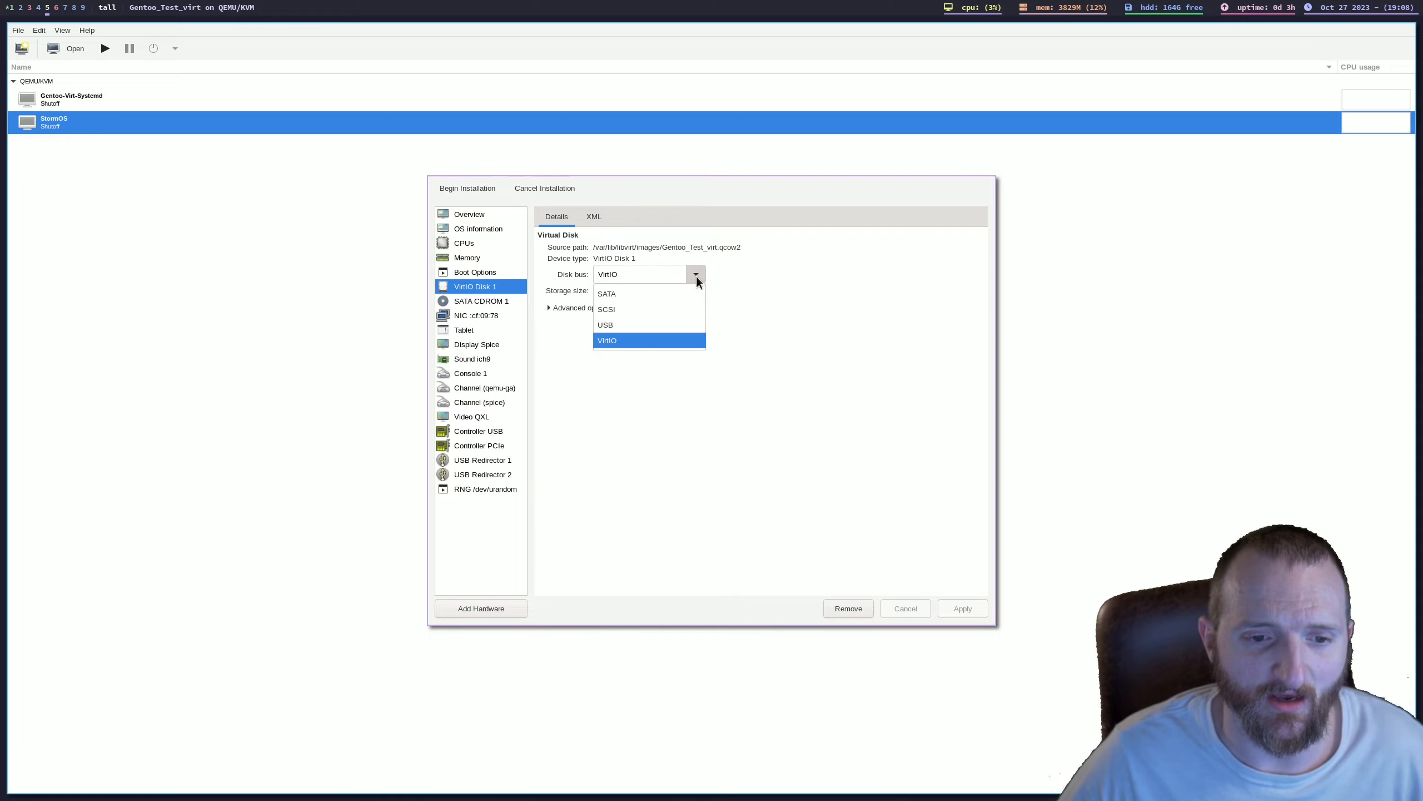
click(618, 294)
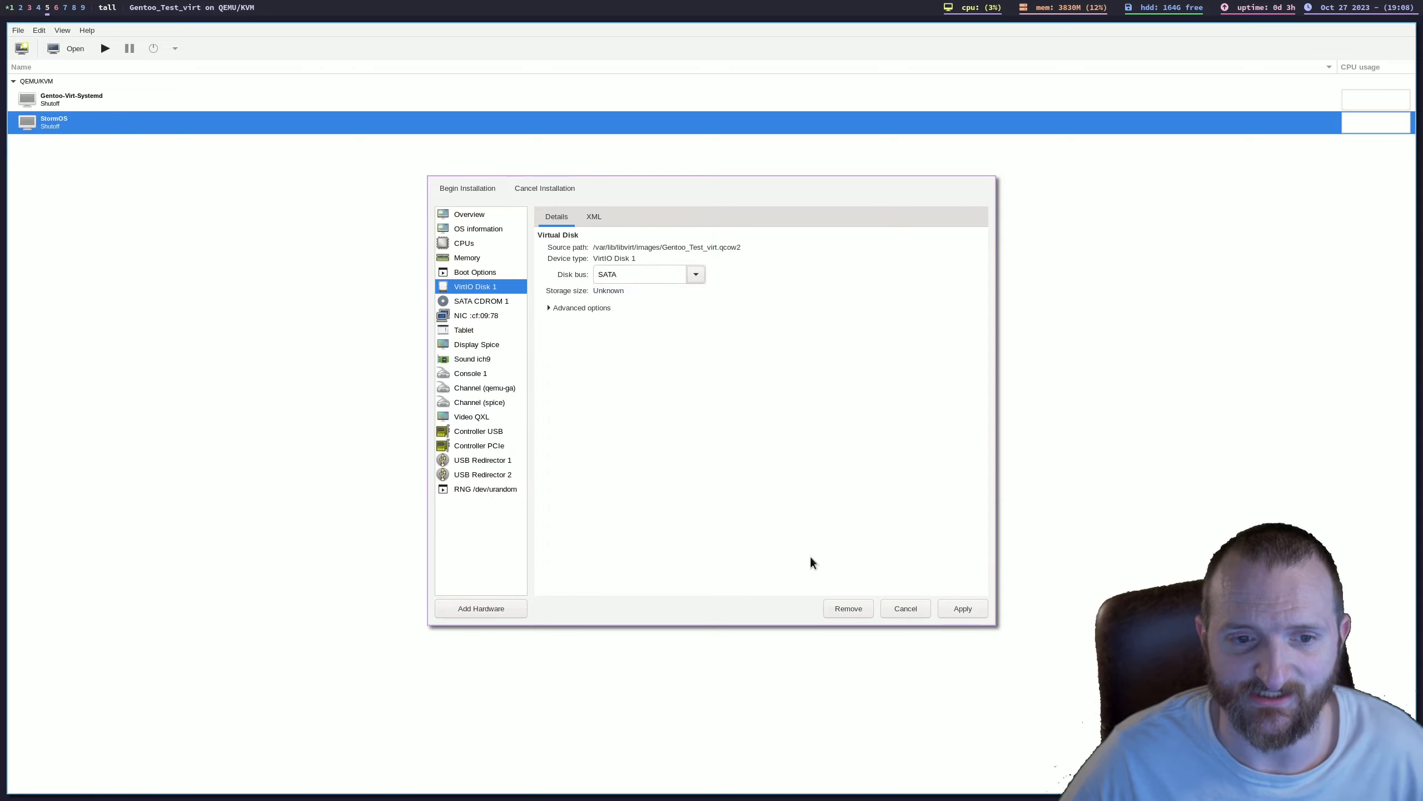
click(965, 608)
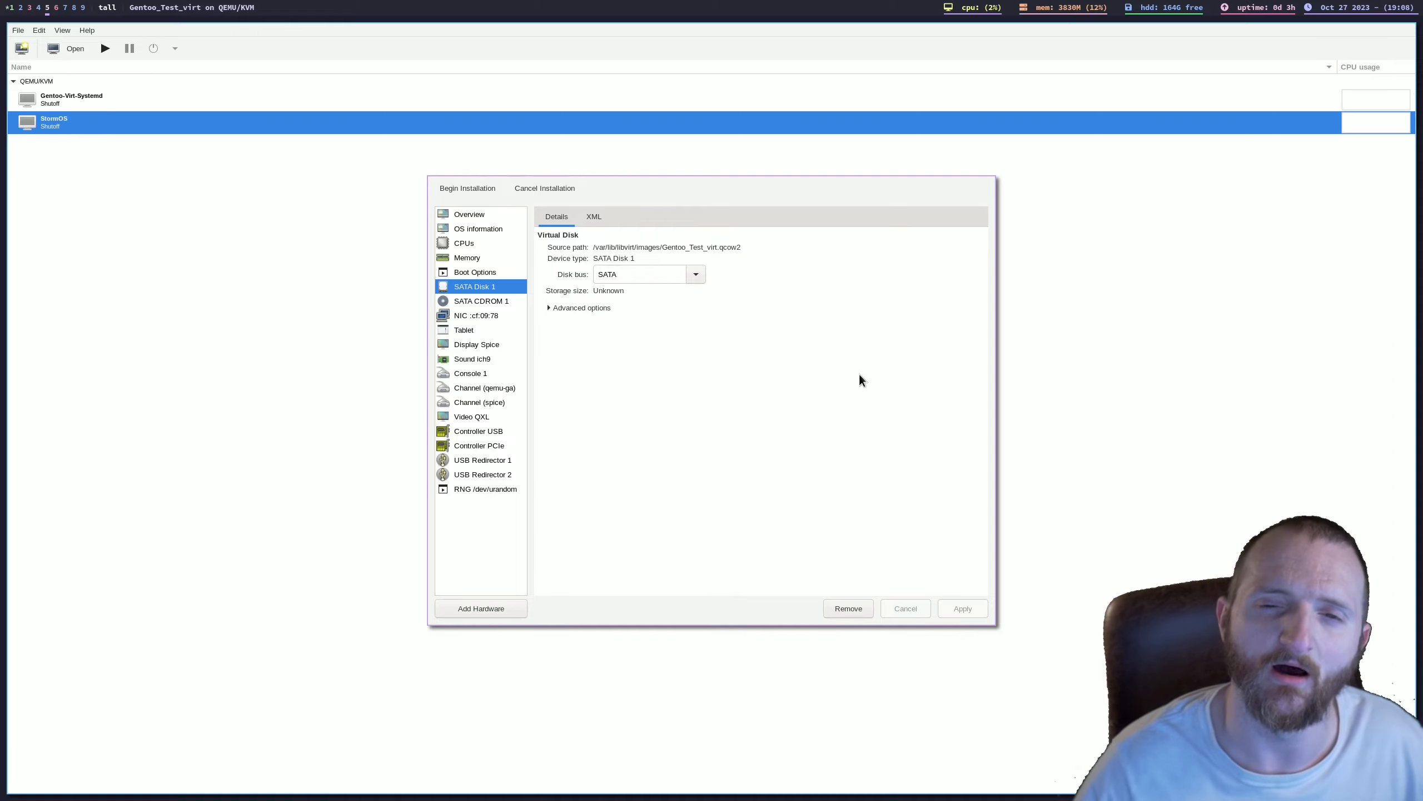
Step: Check the CD-ROM, network and display devices, and set the video model to Virtio, applying the change
click(483, 303)
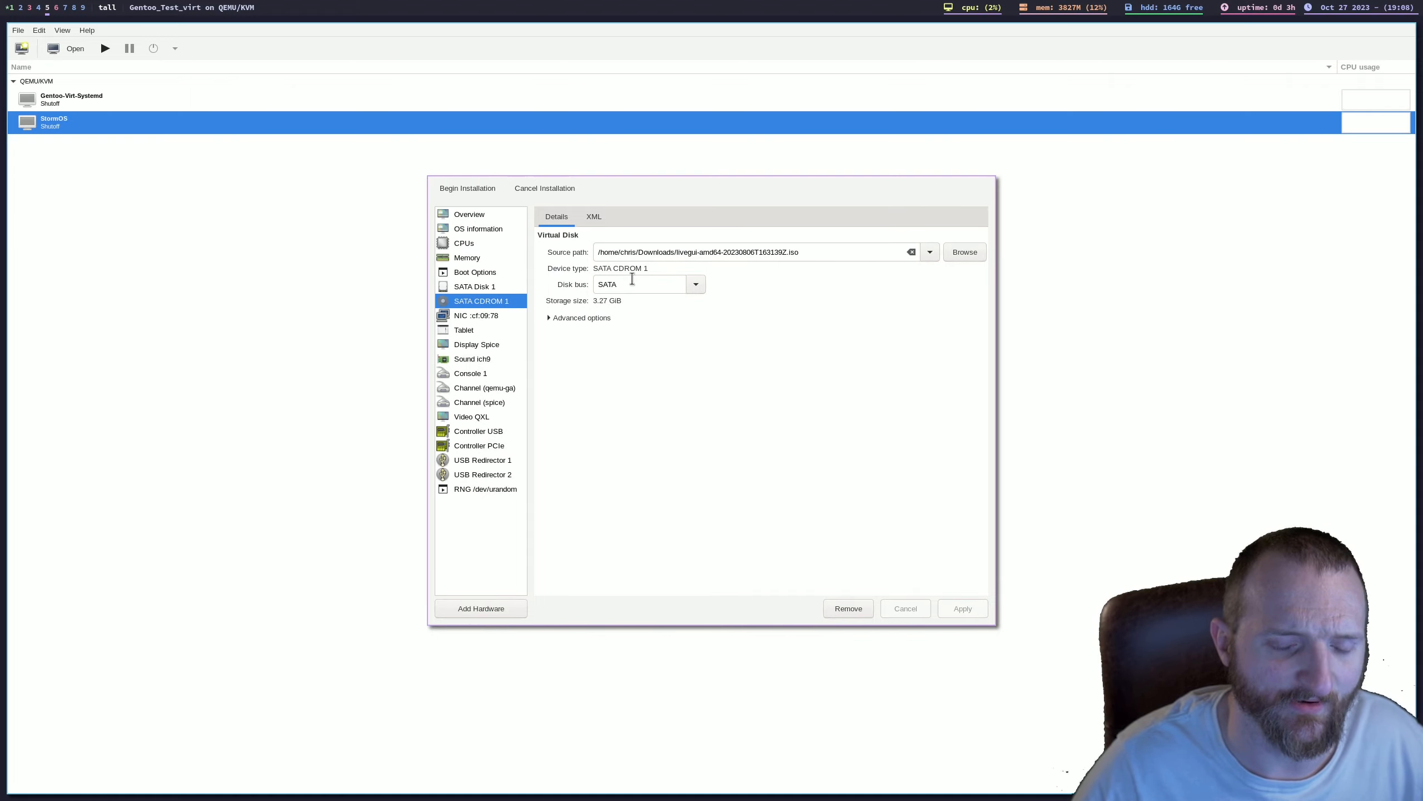
click(484, 318)
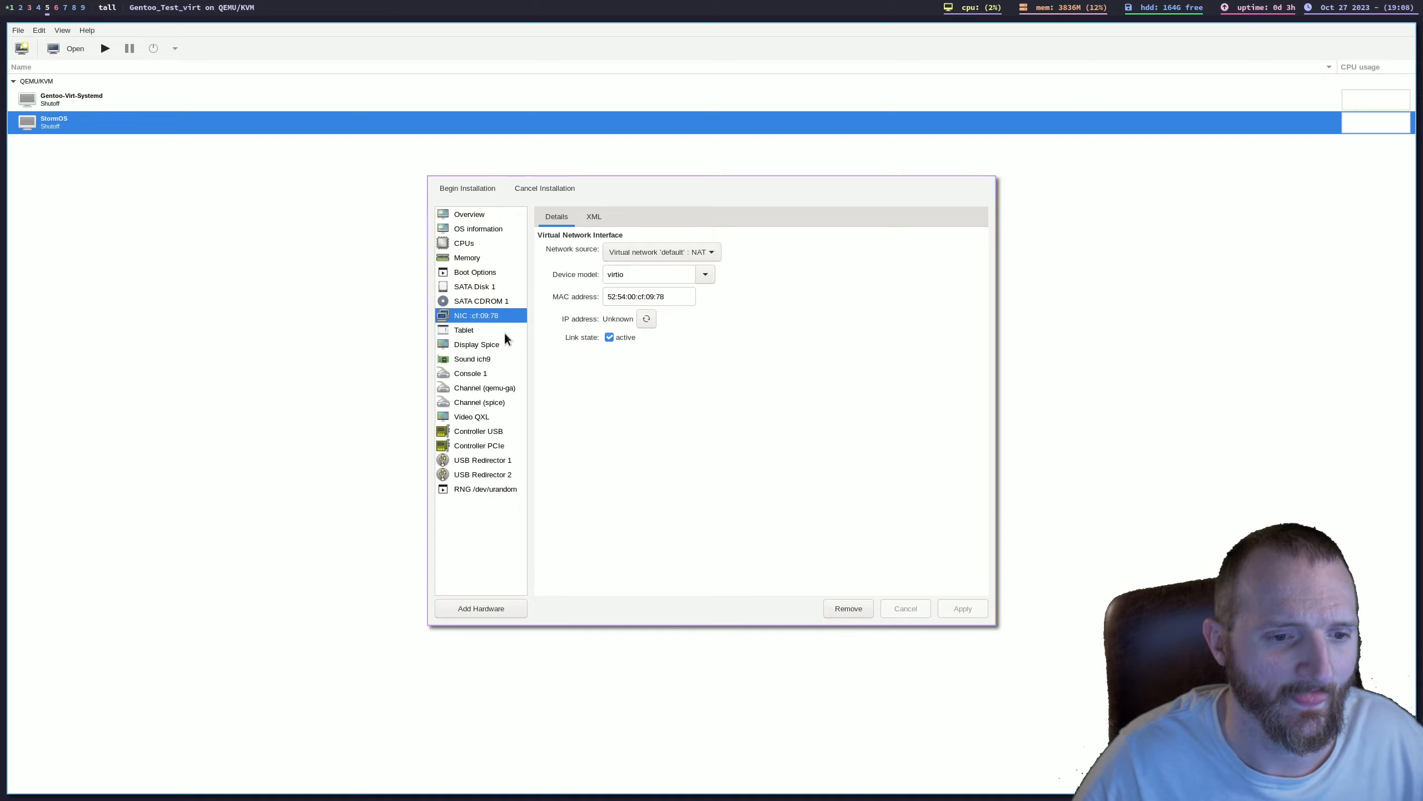
click(501, 346)
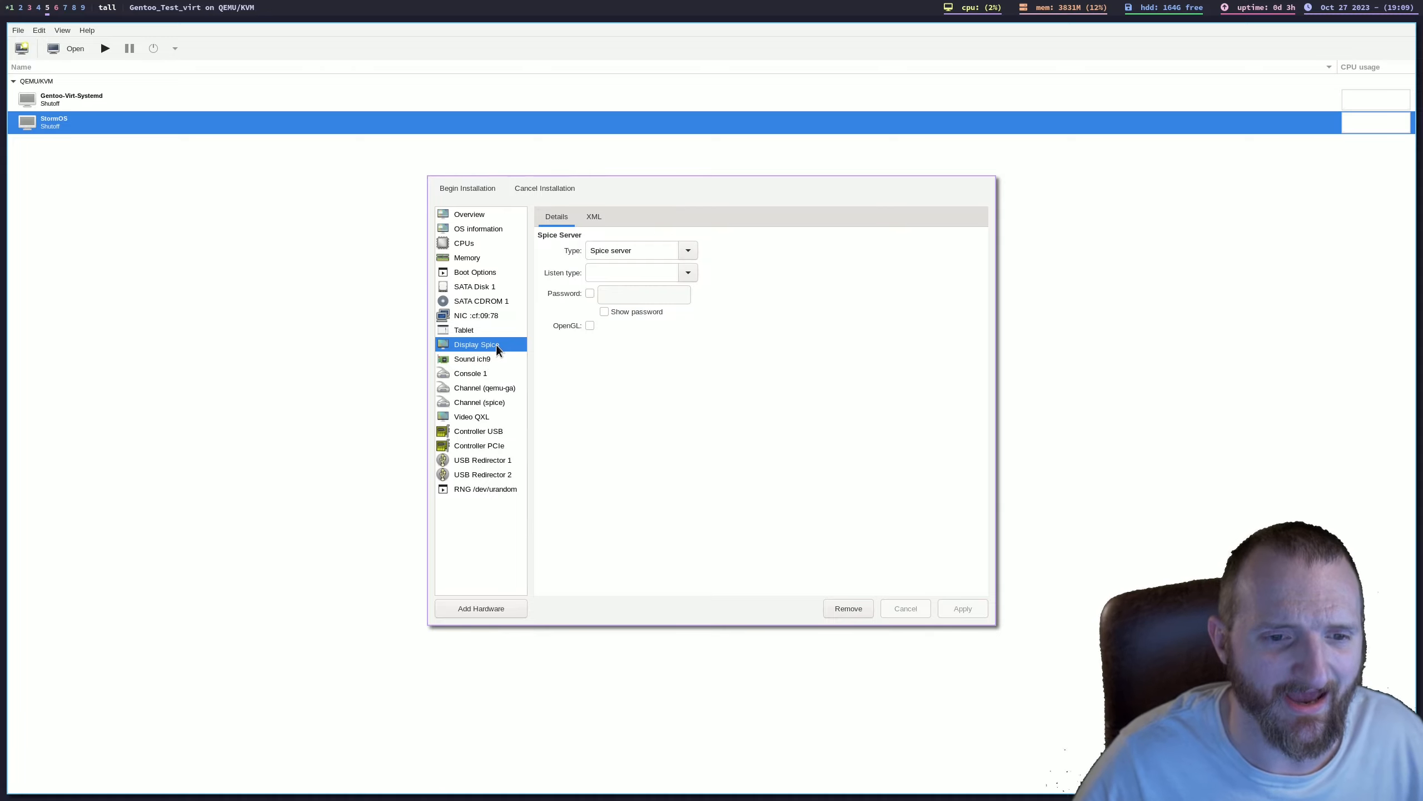
click(481, 418)
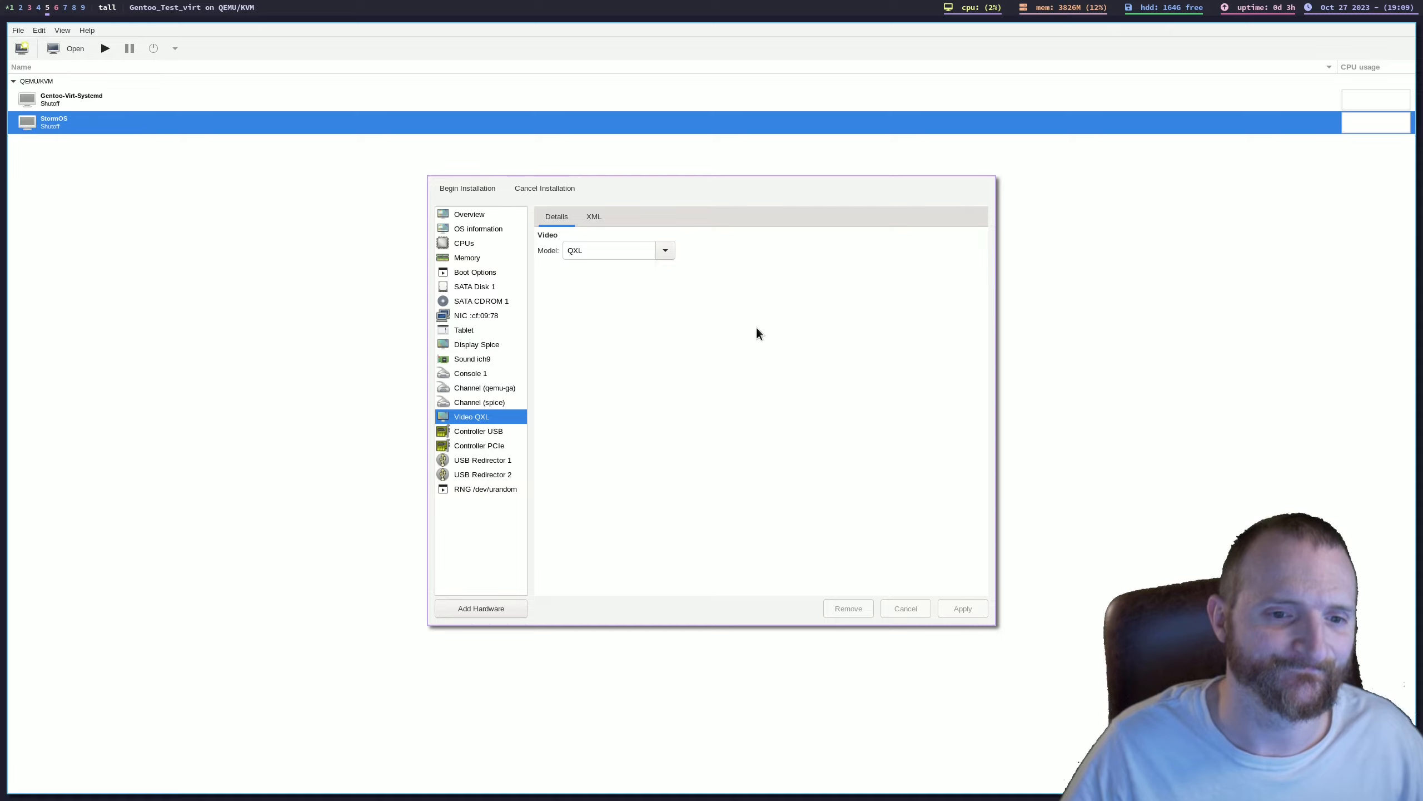
click(663, 253)
click(663, 257)
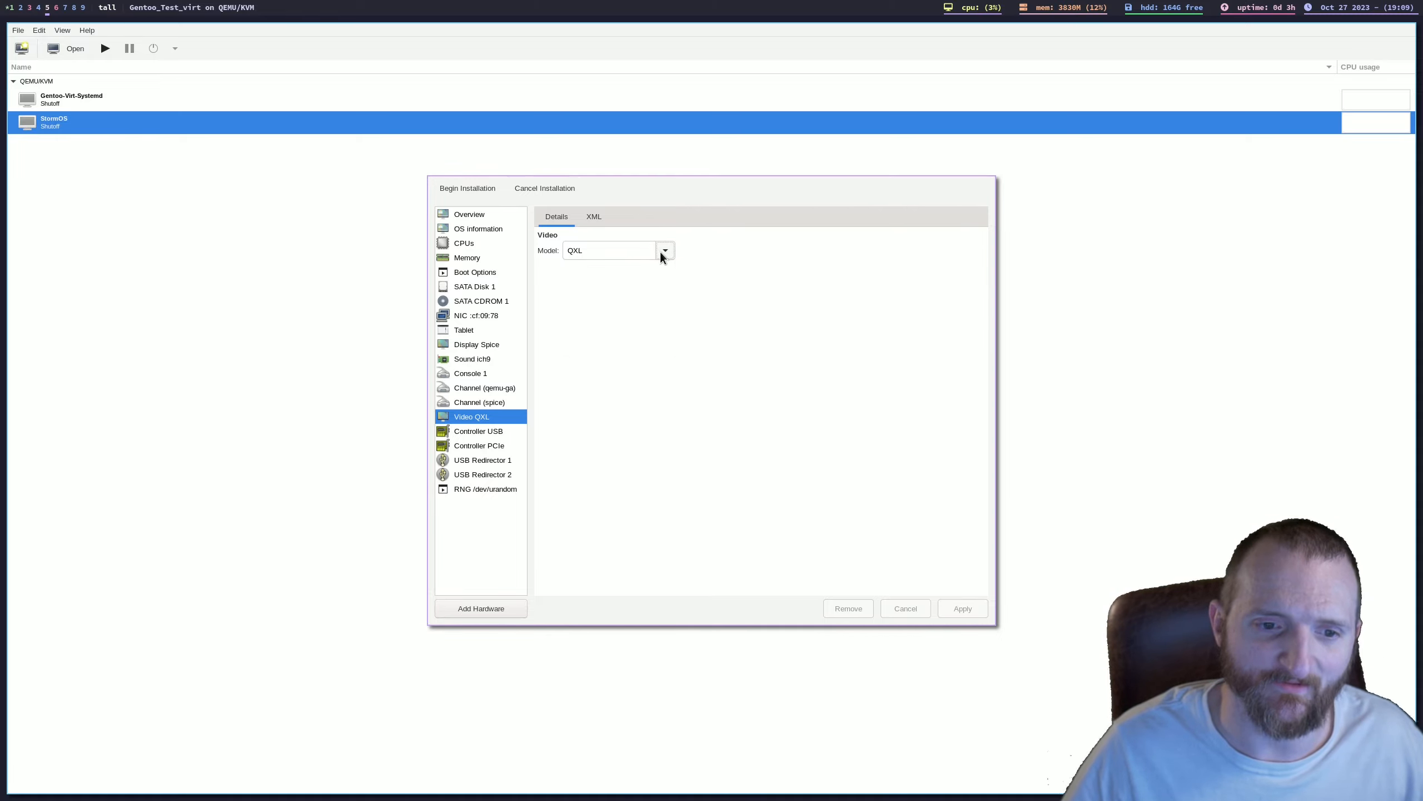
click(664, 252)
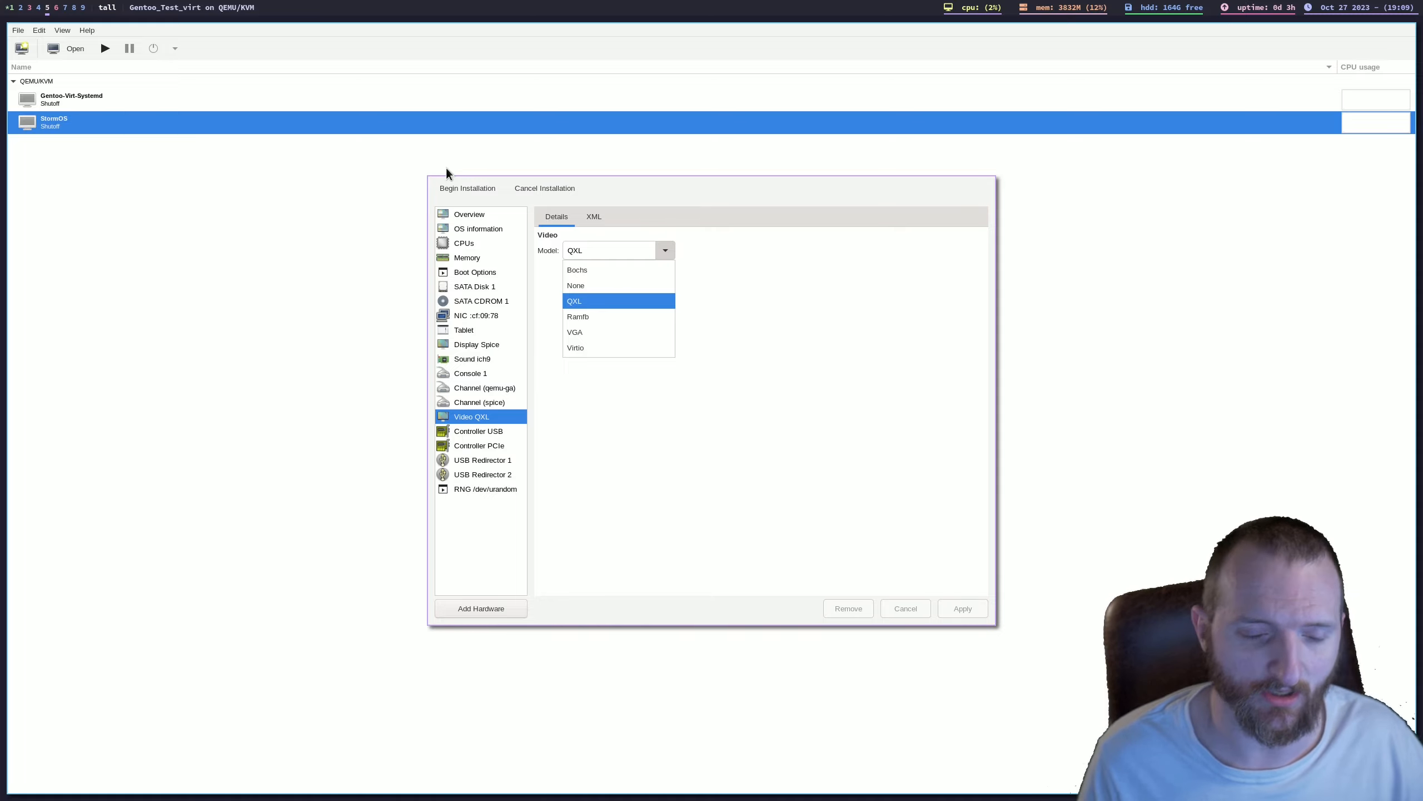
click(611, 348)
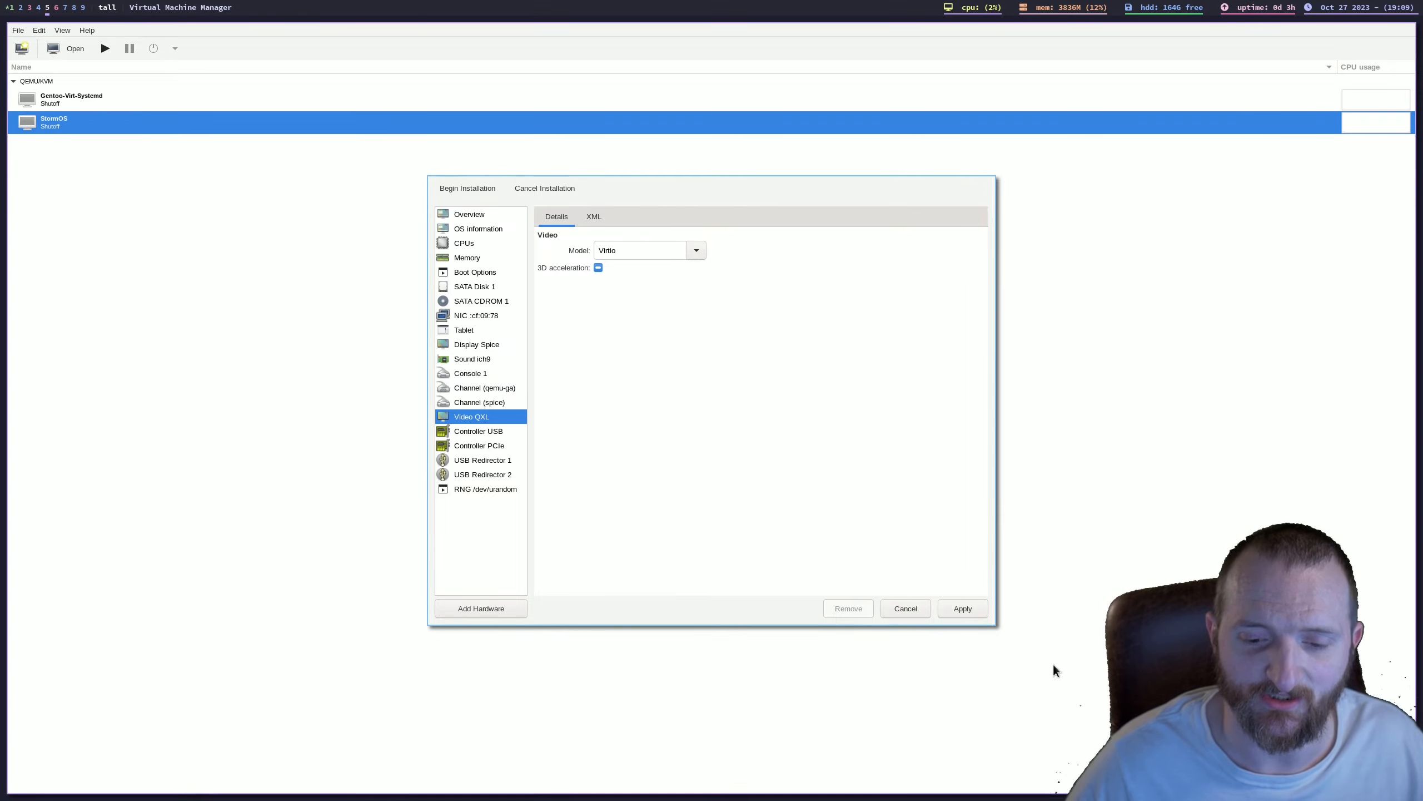
click(975, 609)
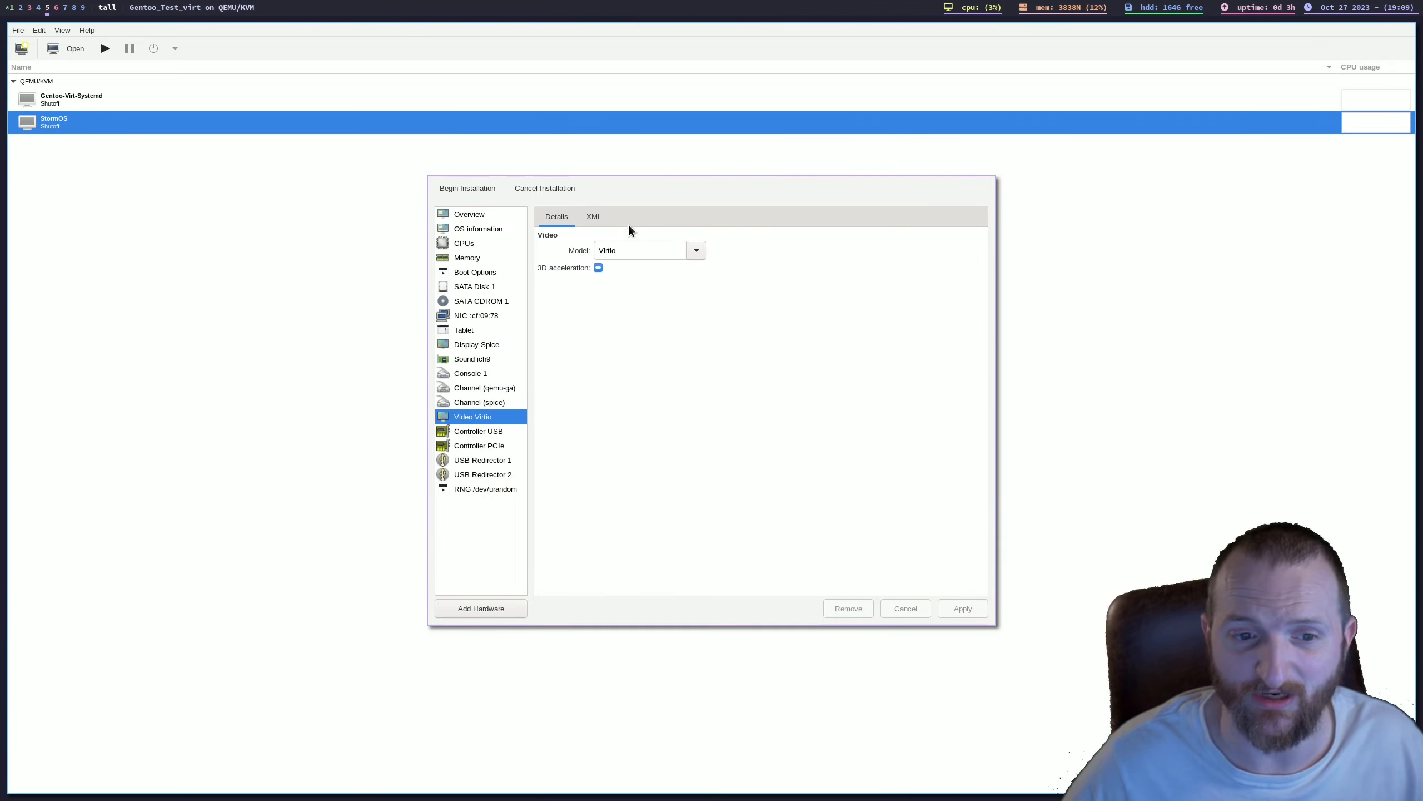
Step: Enable and apply 3D acceleration for the Virtio video device, and look through the USB and PCIe controllers and USB redirectors
click(598, 267)
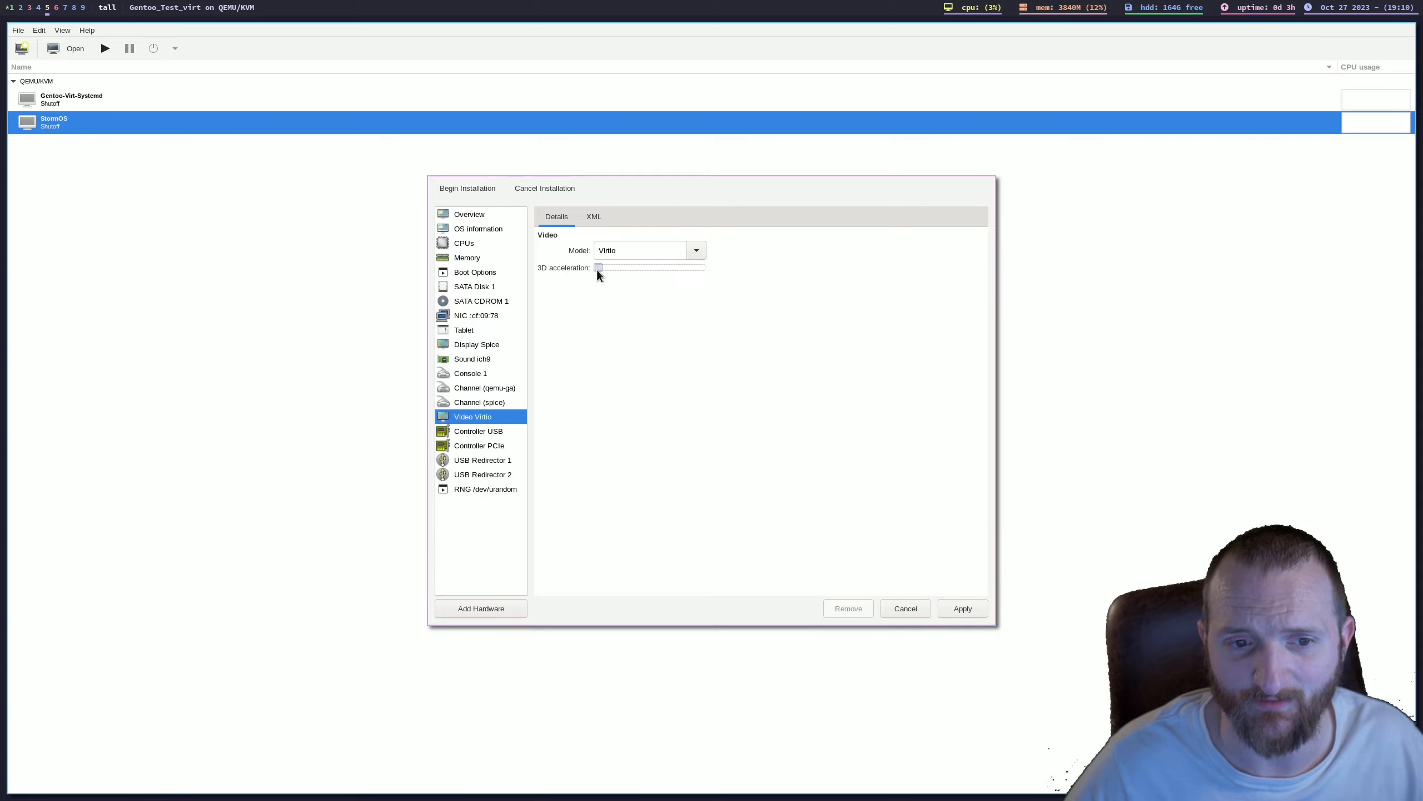
click(970, 613)
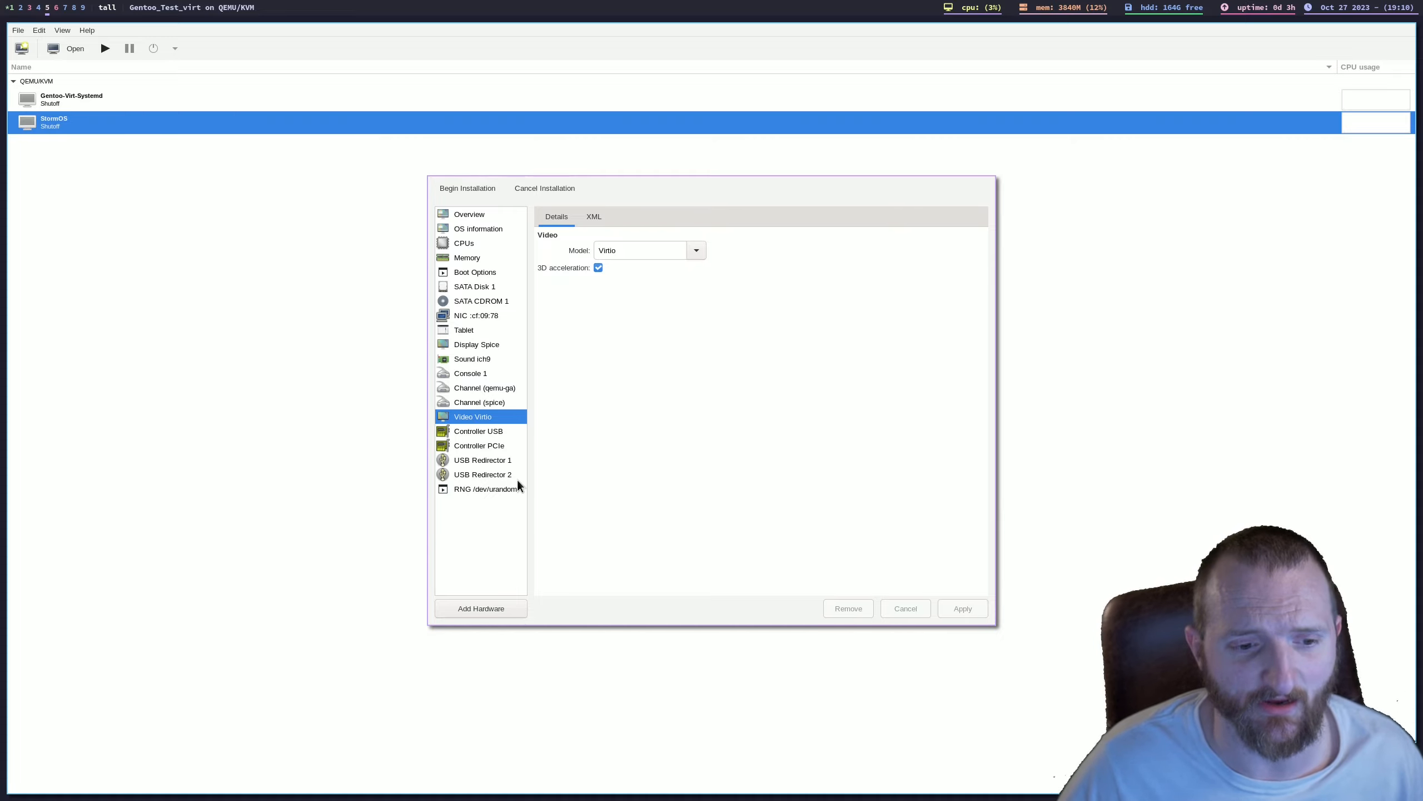
click(459, 447)
click(465, 438)
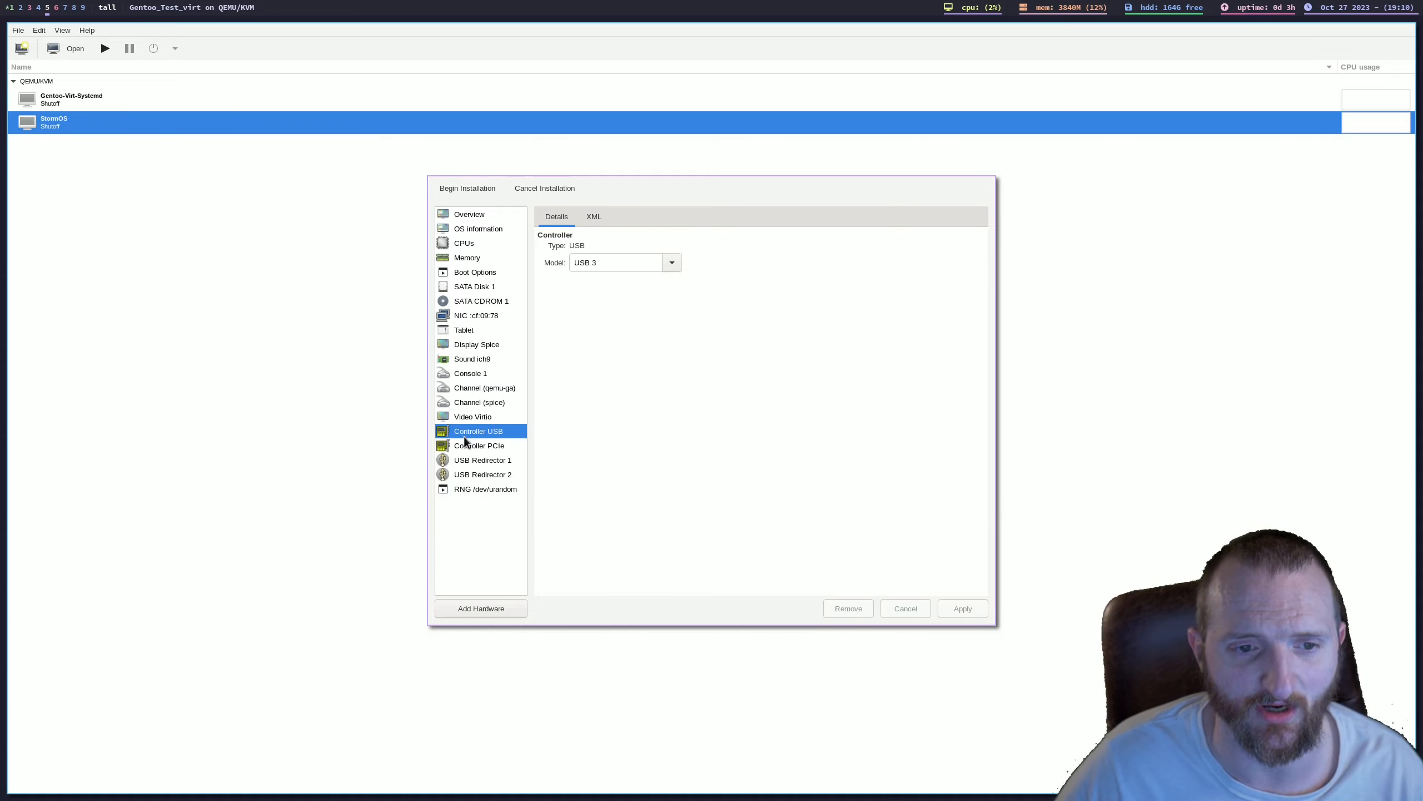
click(463, 449)
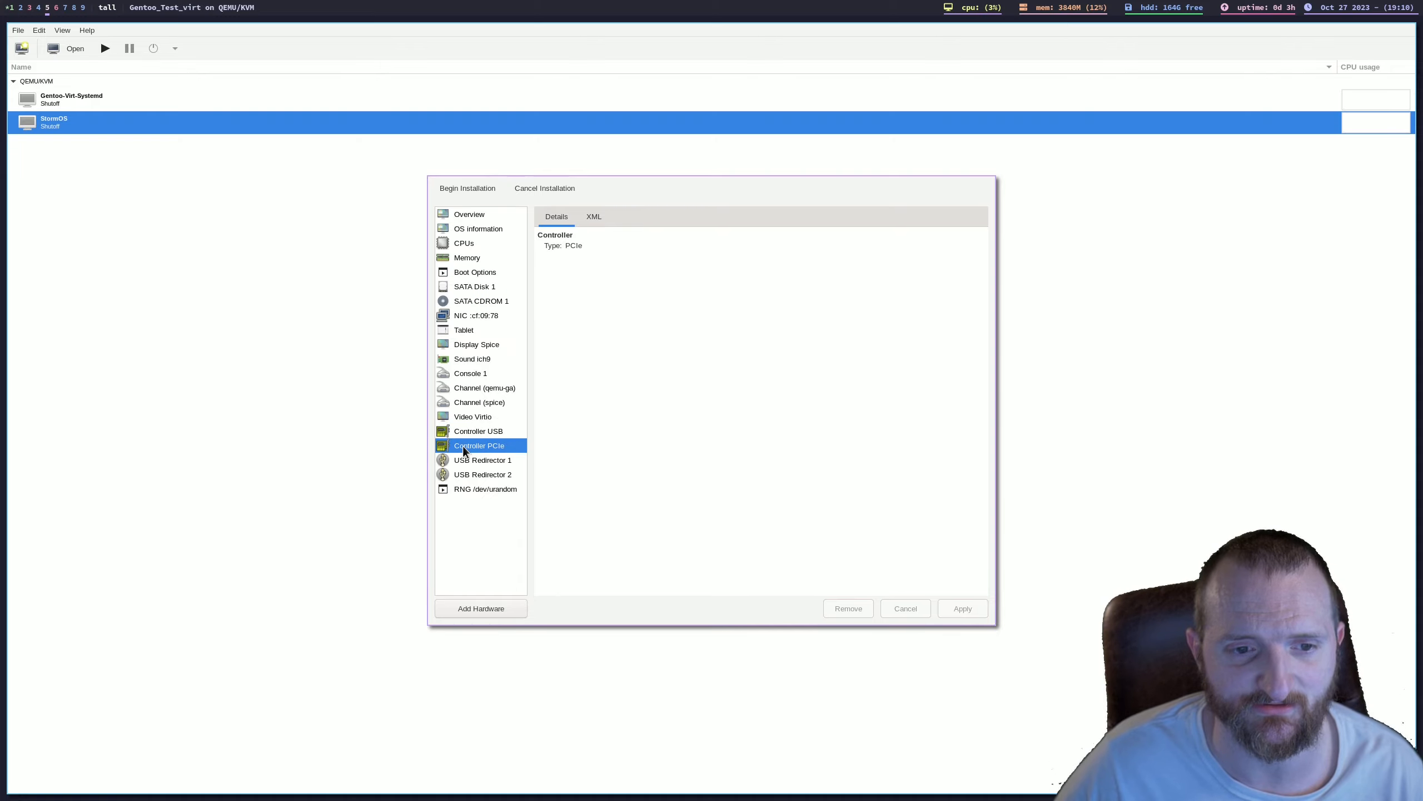
click(465, 463)
click(468, 479)
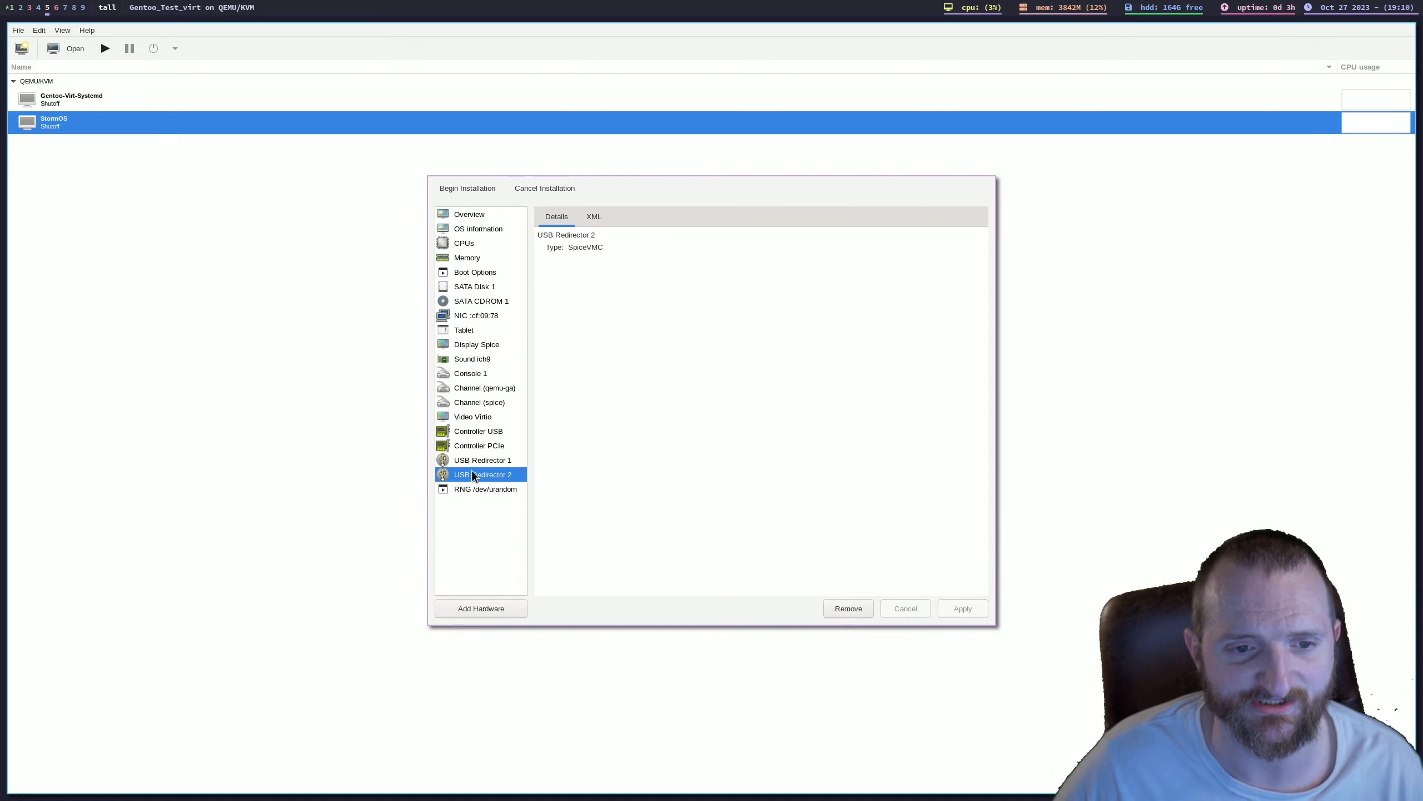
Step: Try to begin the installation of Gentoo_Test_virt from its hardware configuration
click(449, 218)
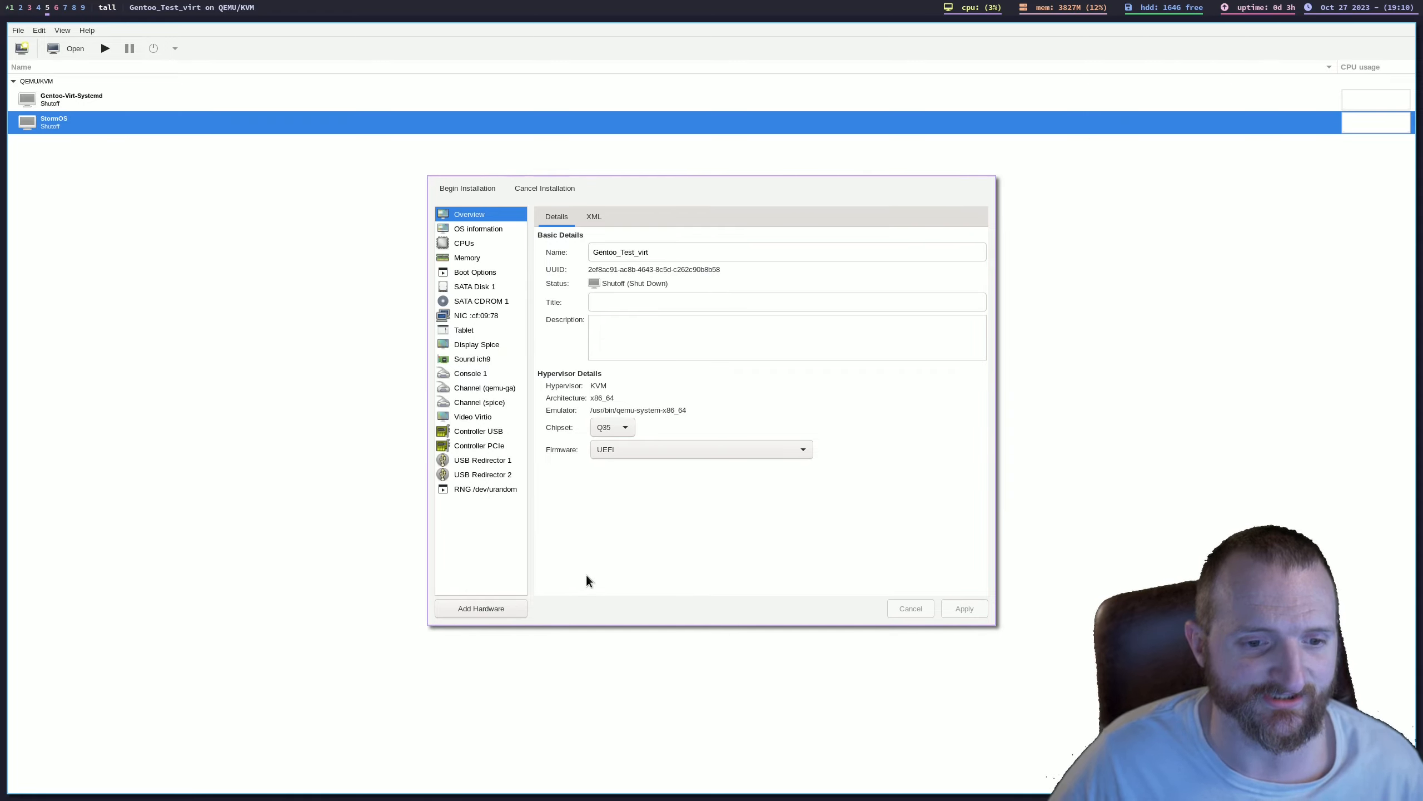
click(464, 194)
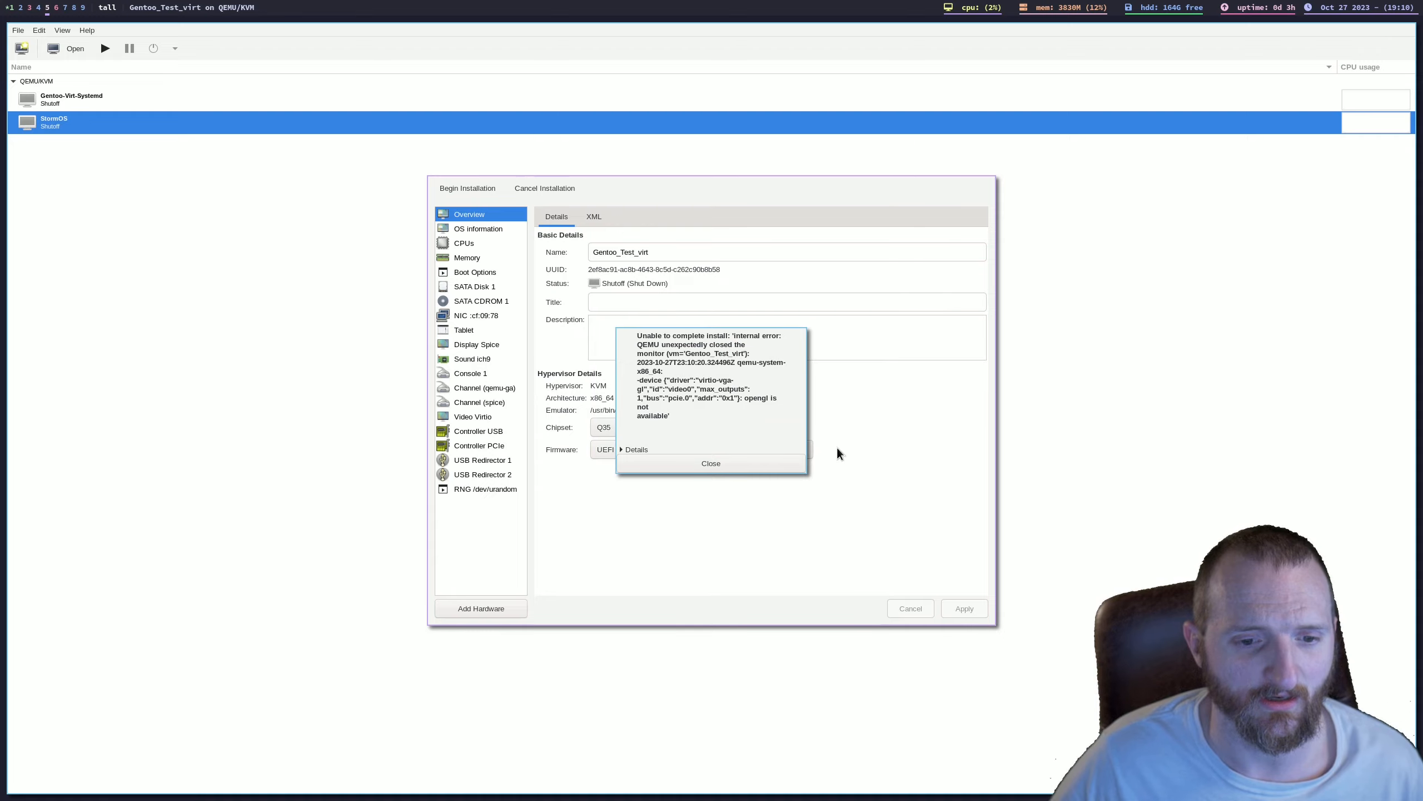
click(772, 470)
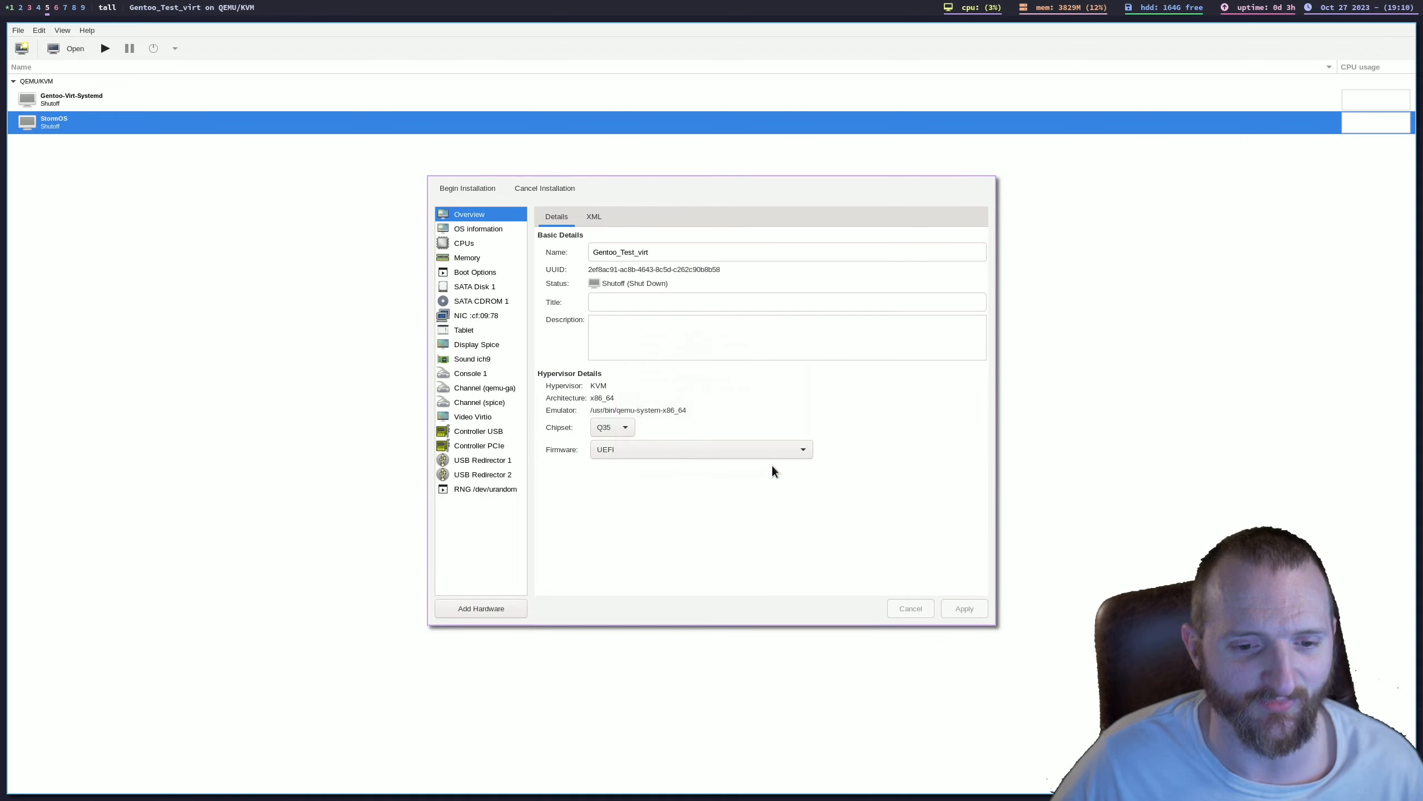
Step: Disable 3D acceleration on the Virtio video device, apply the change, and begin the installation
click(474, 418)
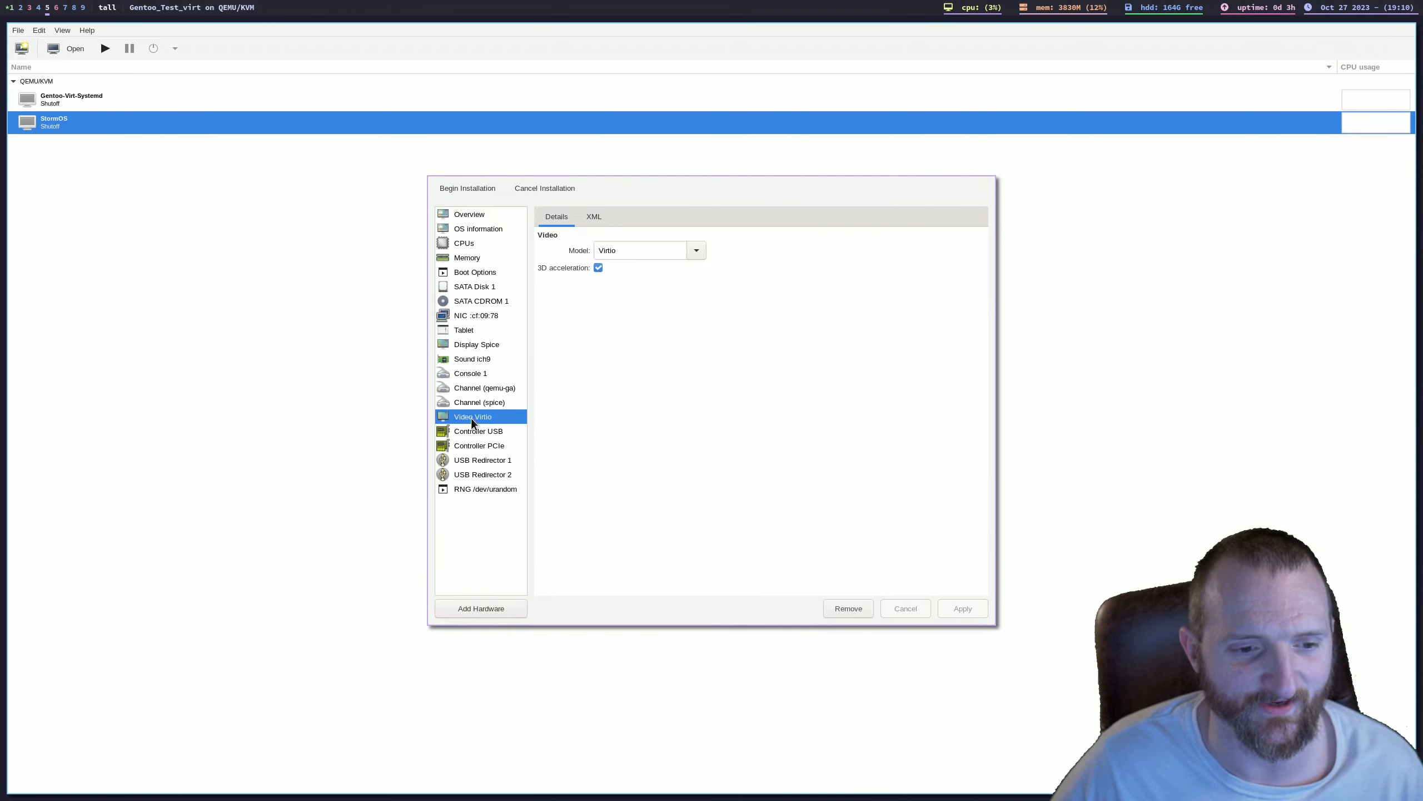
click(596, 269)
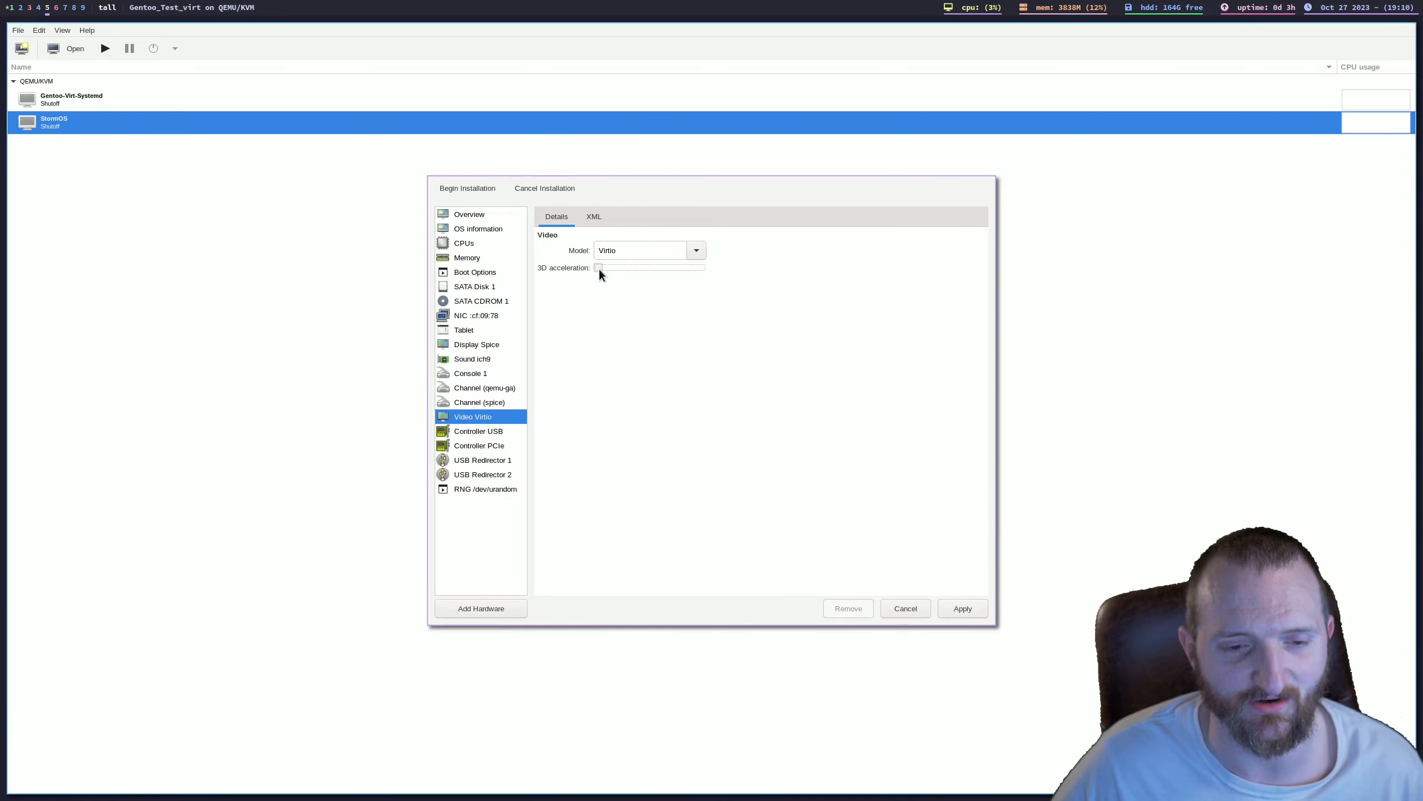
click(963, 608)
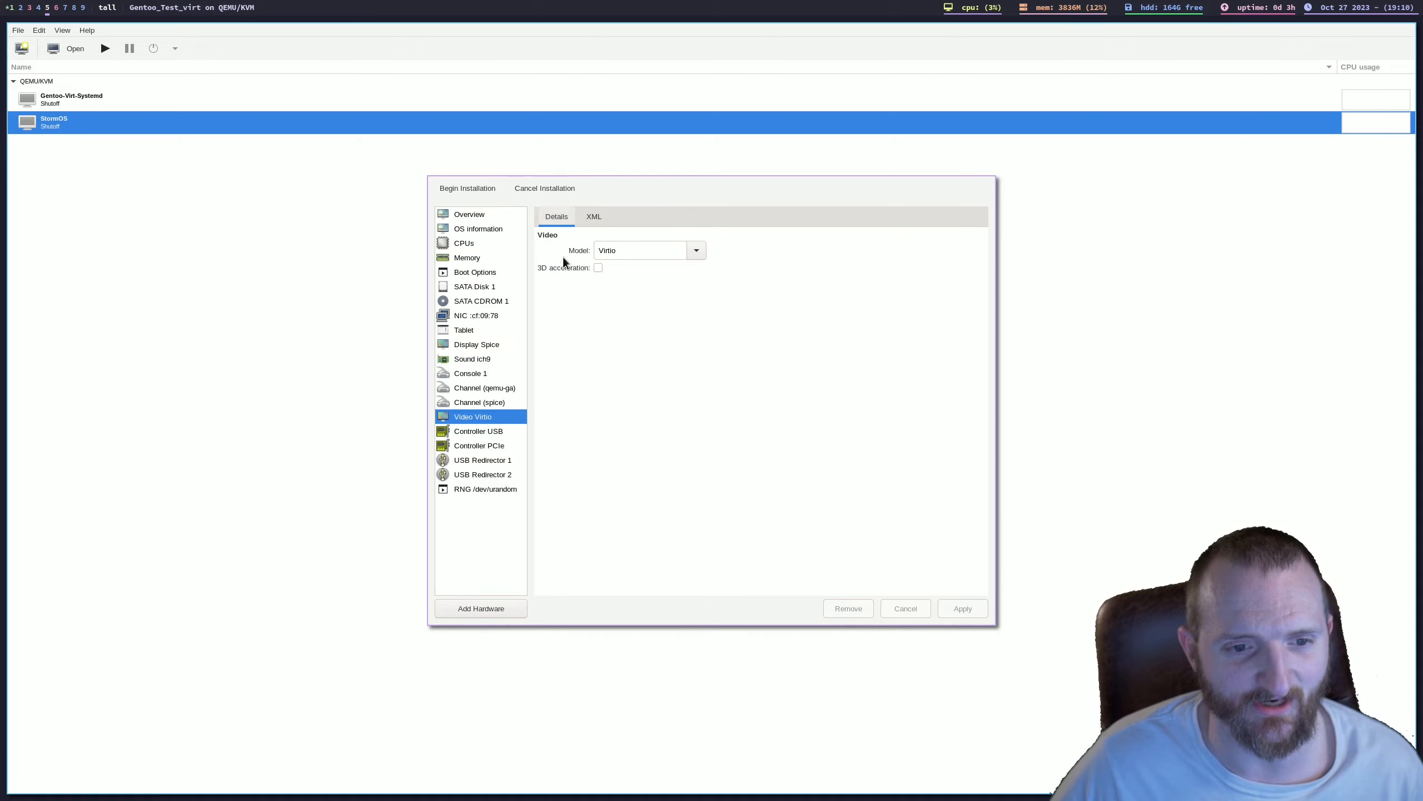
click(445, 189)
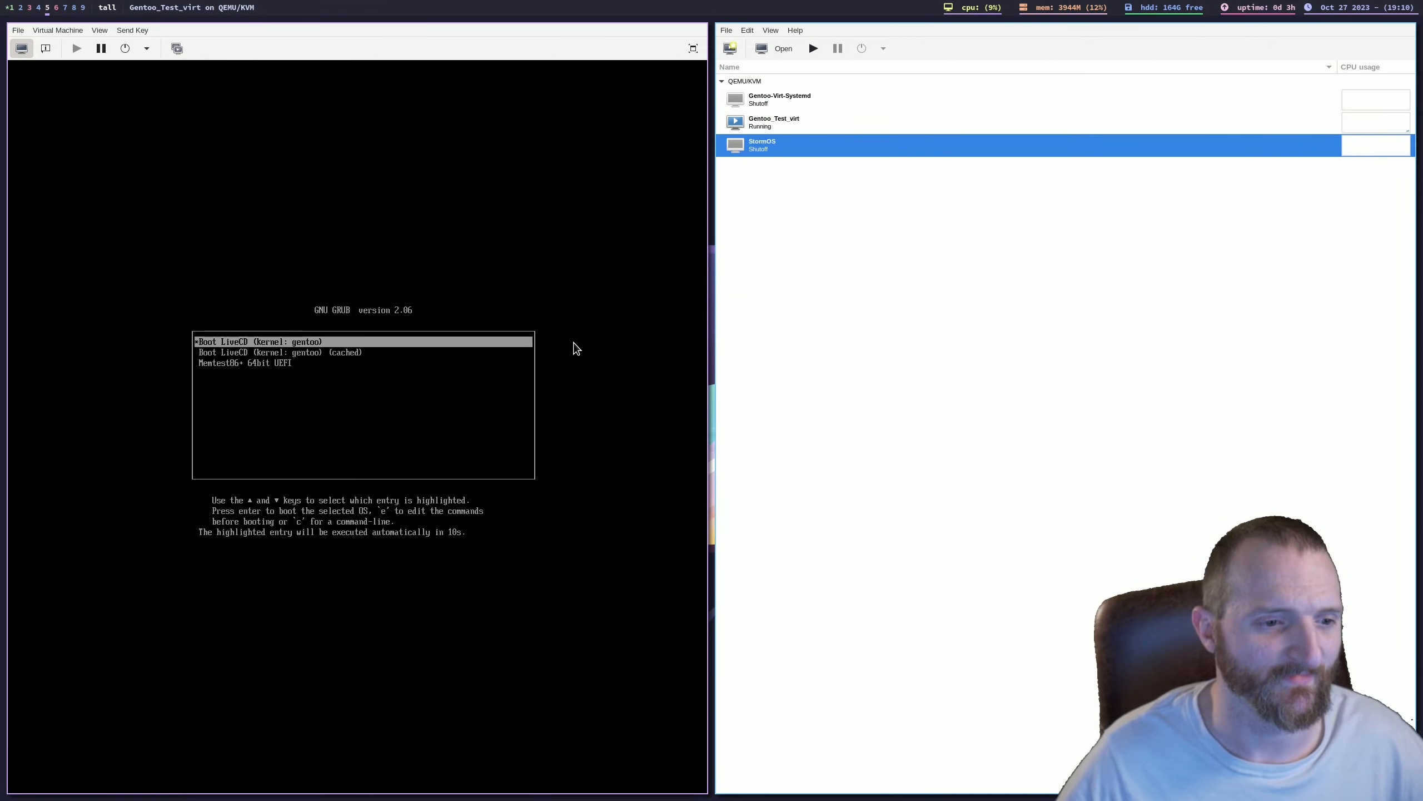
Step: Move the virtual machine list window to workspace 9 and show the Gentoo_Test_virt console in full screen
key(Down)
key(Up)
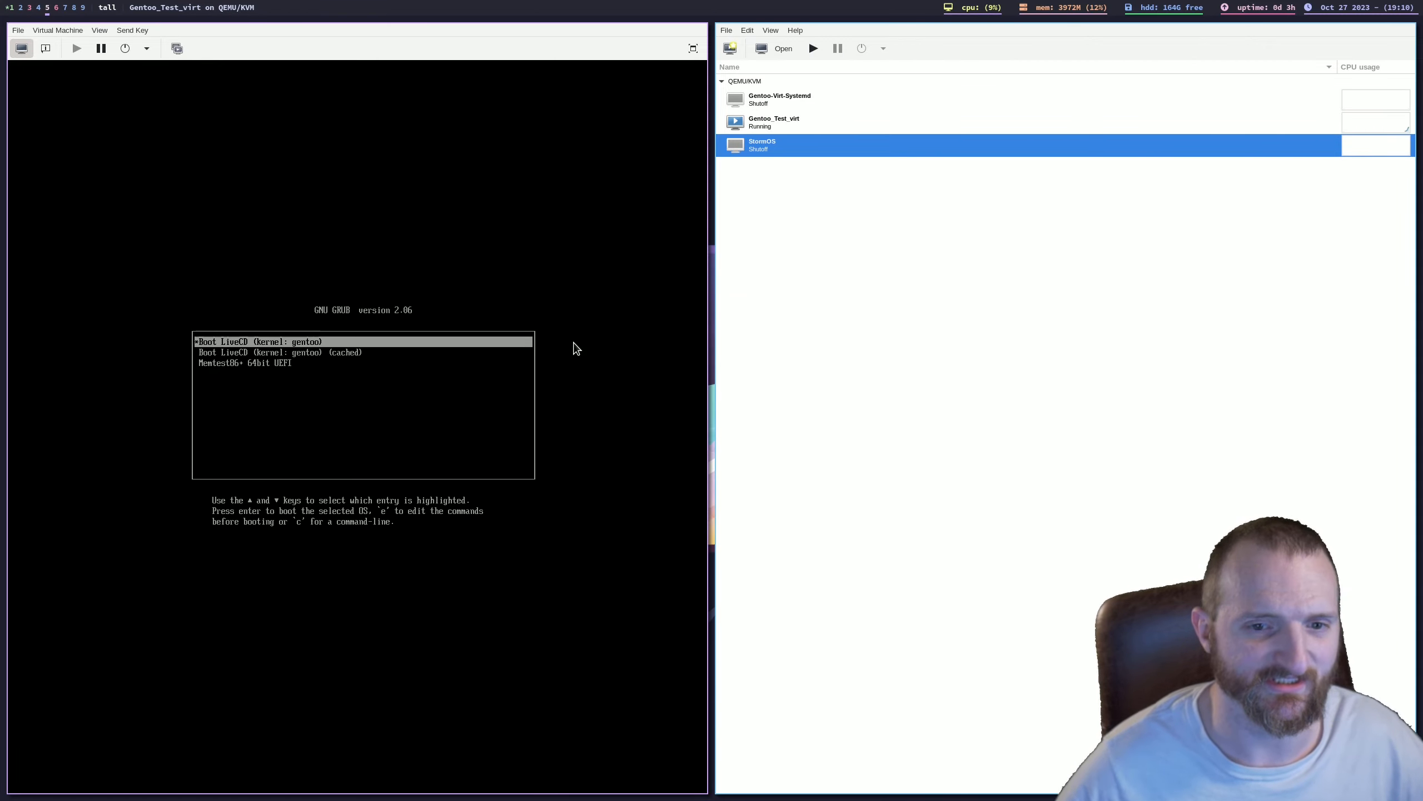
key(super+shift+9)
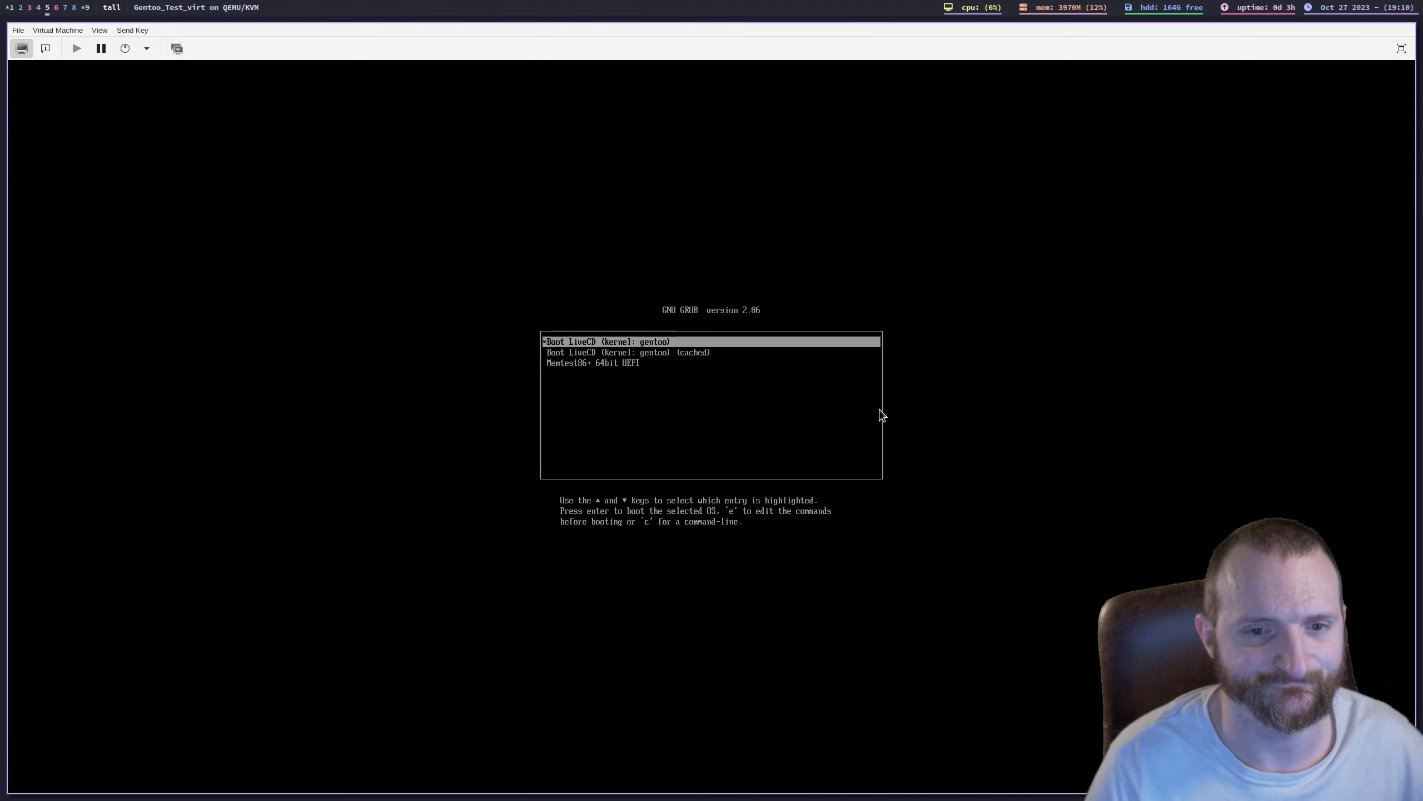
key(Down)
key(Up)
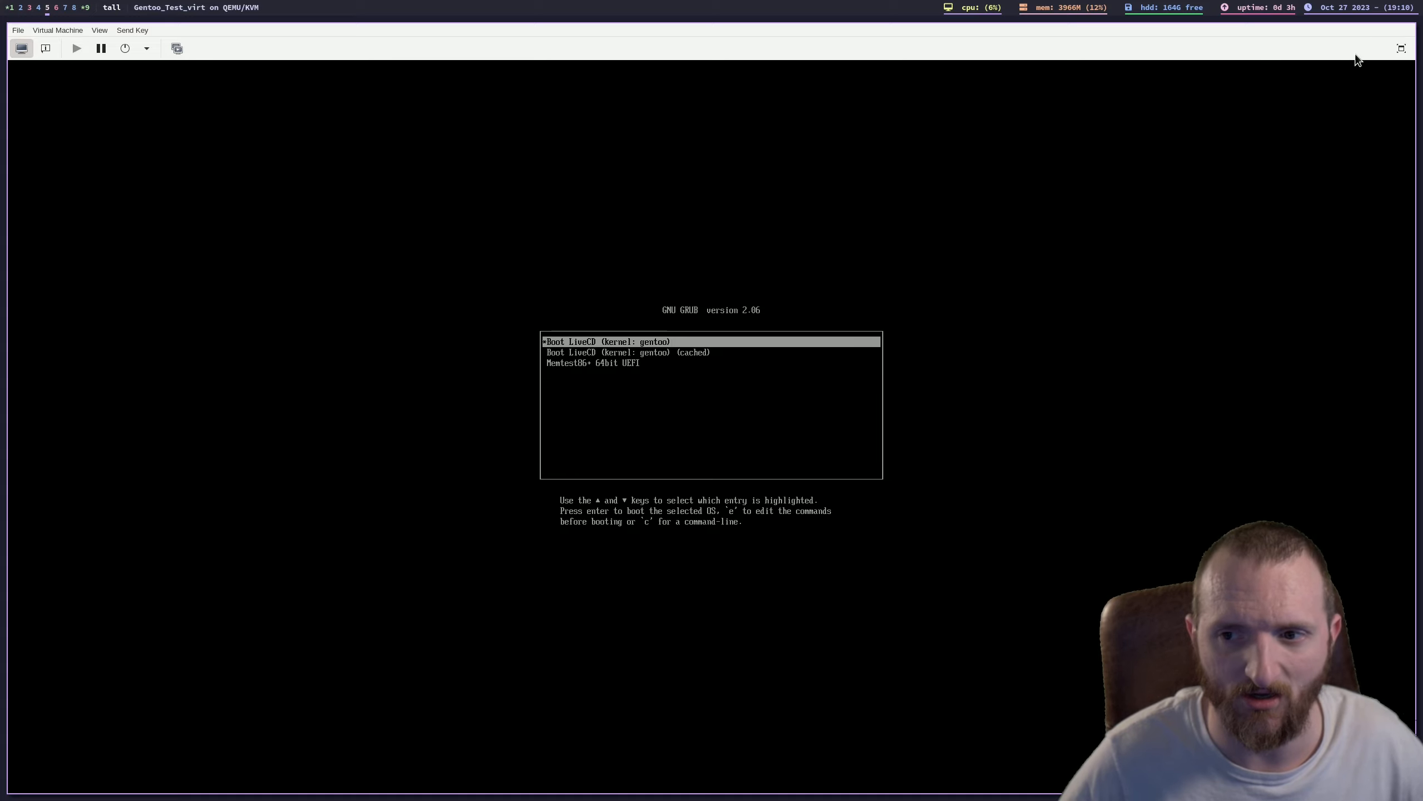
click(1401, 48)
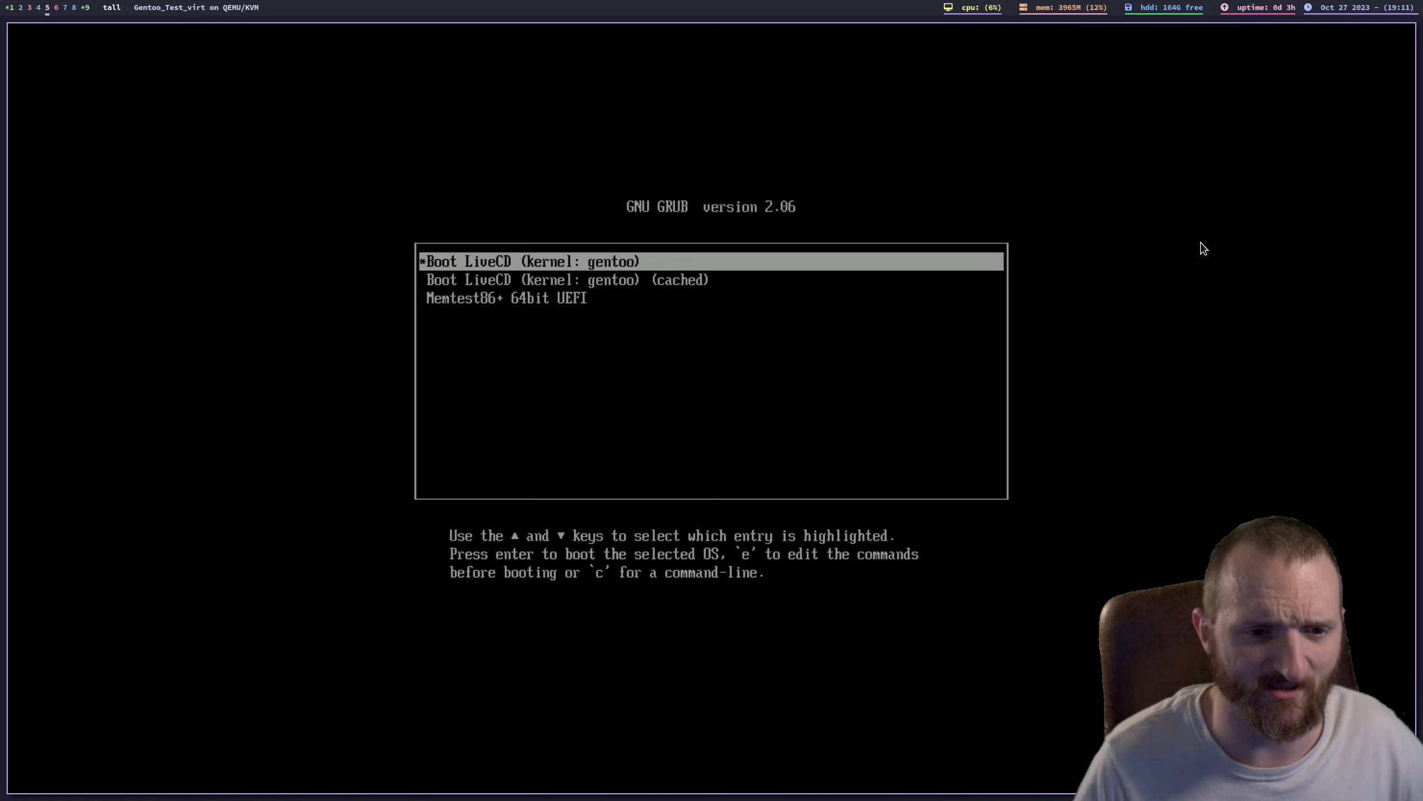
Step: Boot the LiveCD (kernel: gentoo) entry from GRUB and close the KDE Plasma welcome window
key(Down)
key(Down)
key(Up)
key(Up)
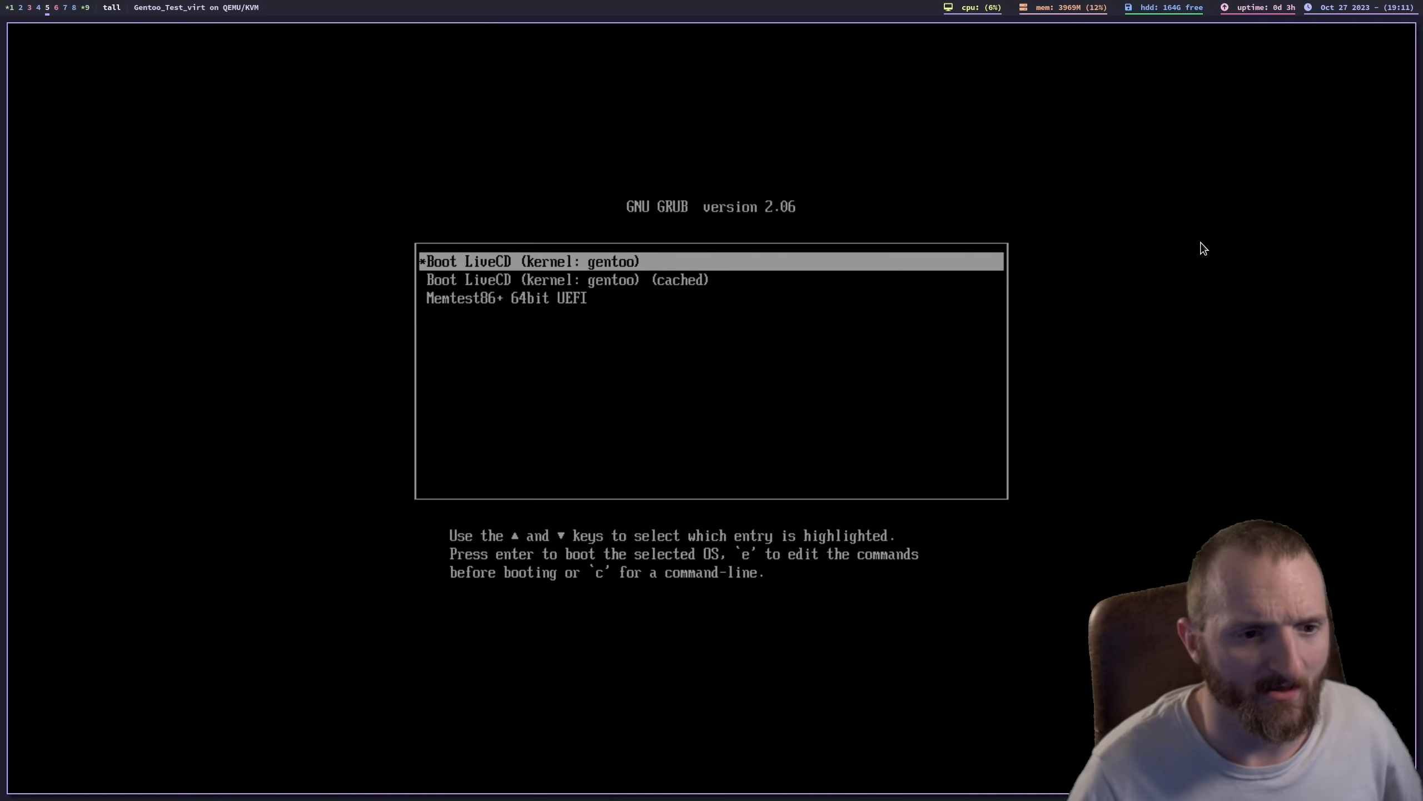
key(Return)
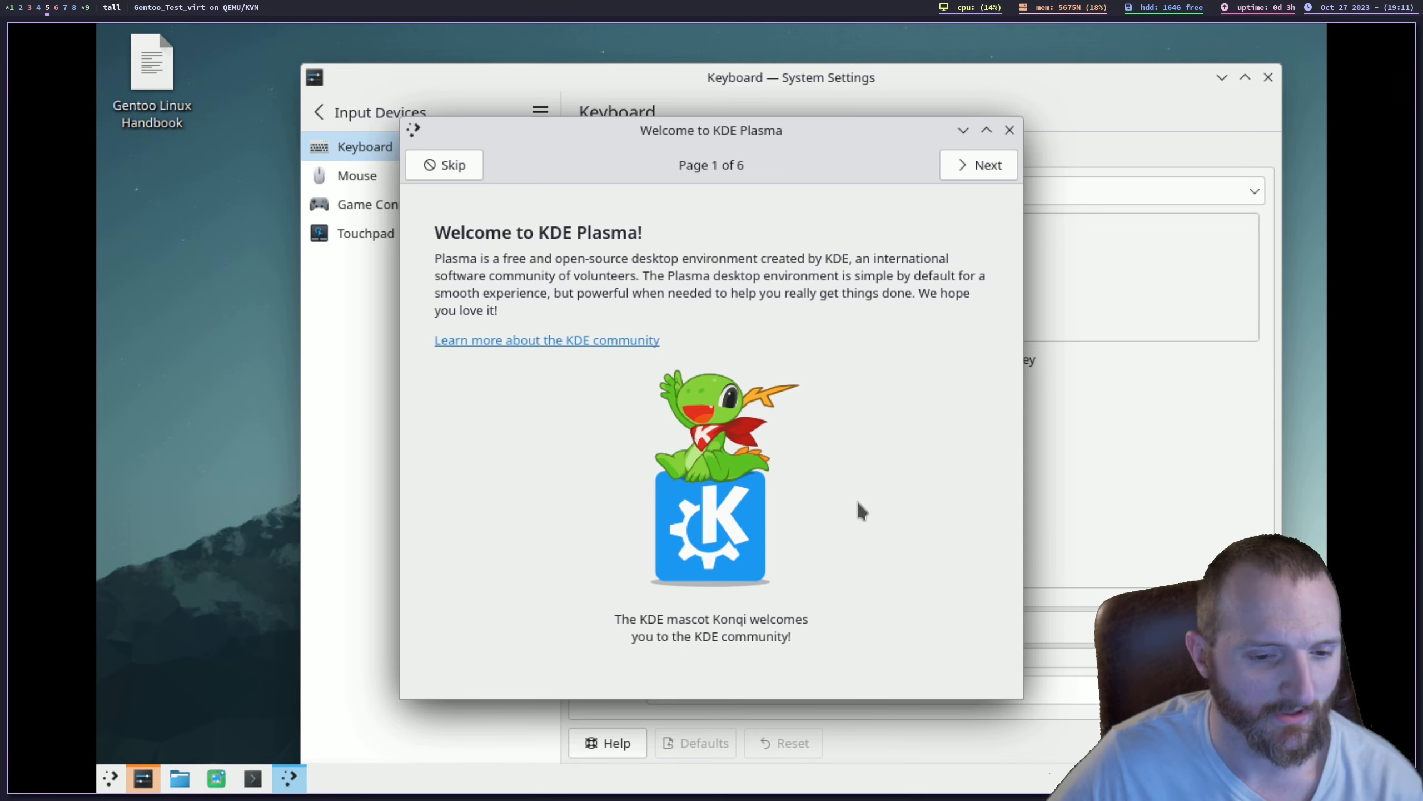
click(1009, 131)
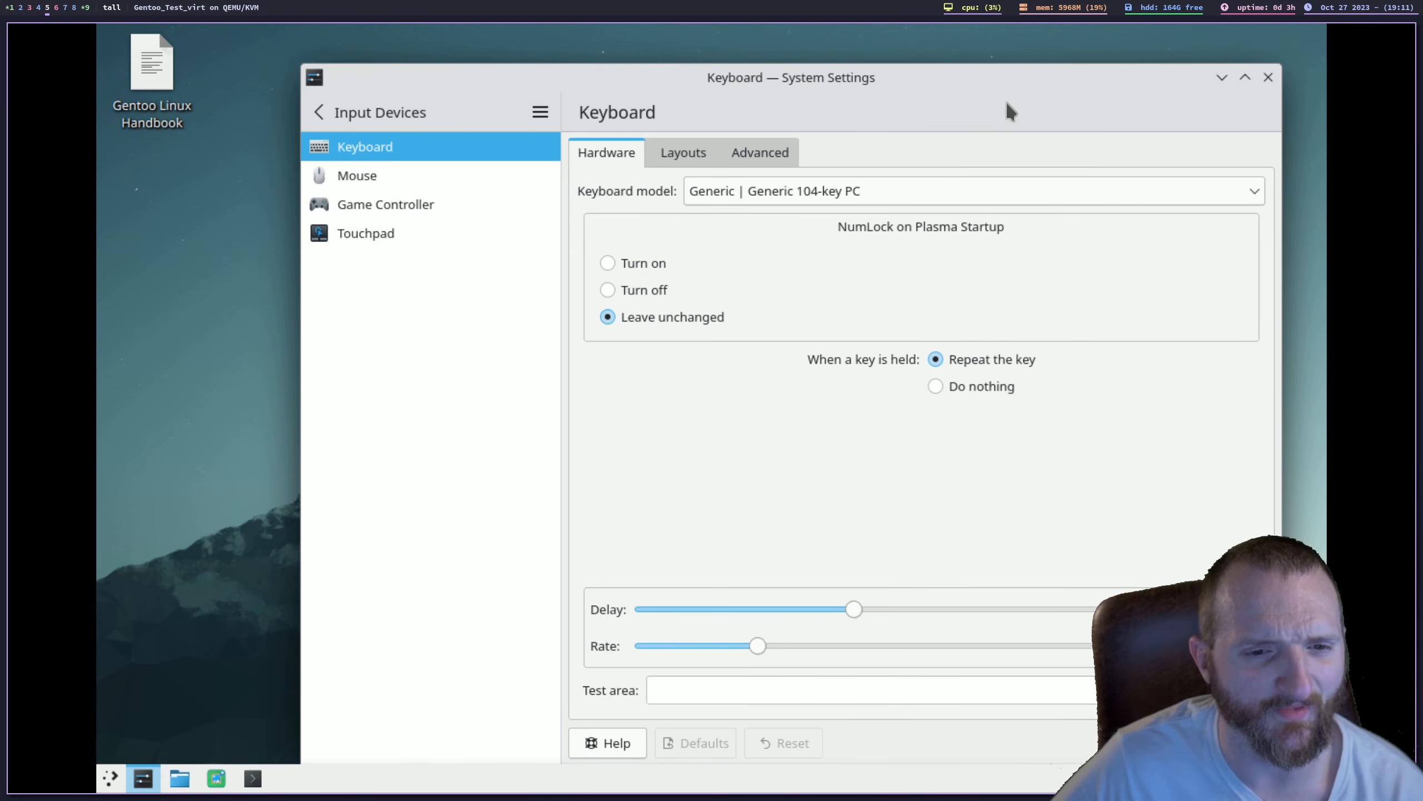
Step: Set the virtual monitor's resolution to 1920x1080 (16:9) in the display configuration, keep the new configuration, and close System Settings
click(335, 120)
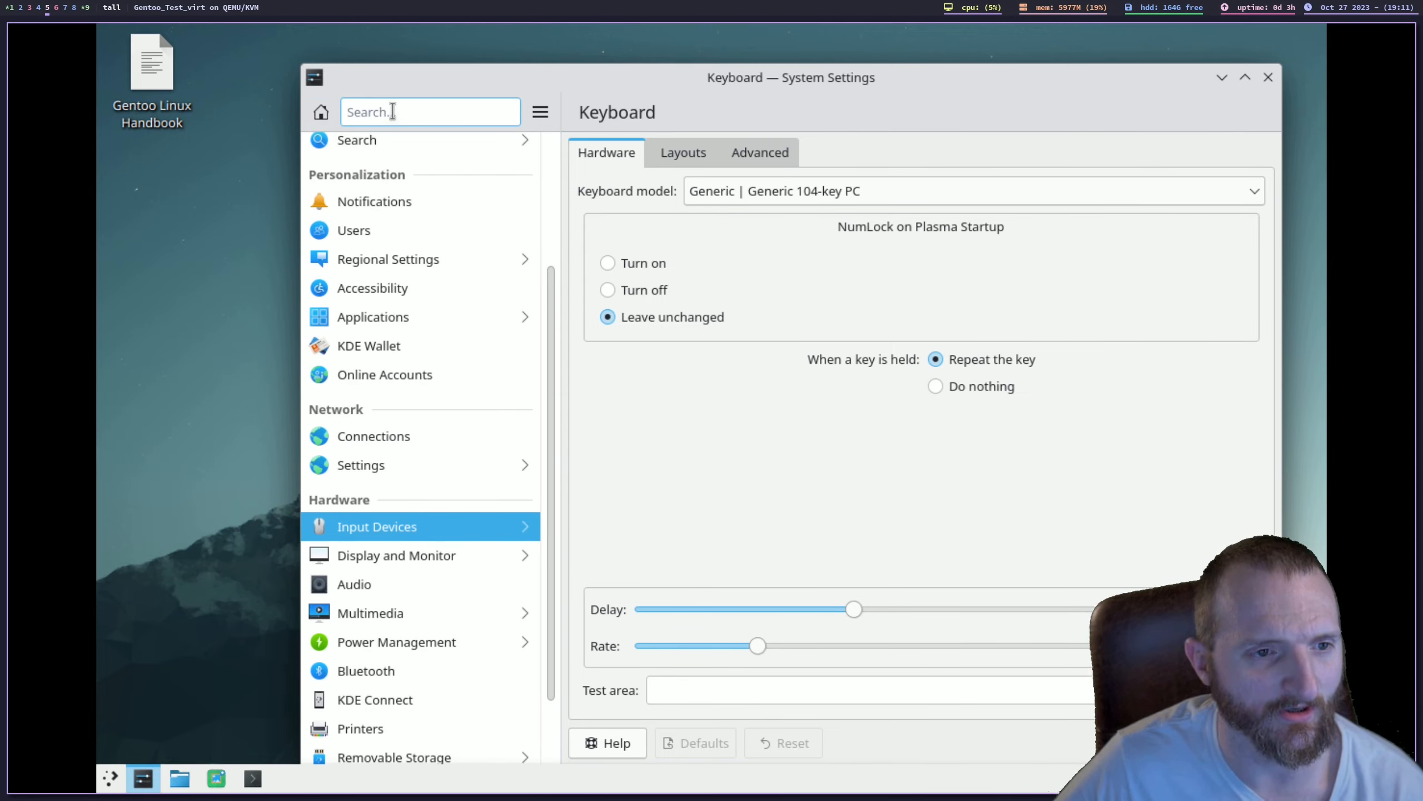
click(392, 556)
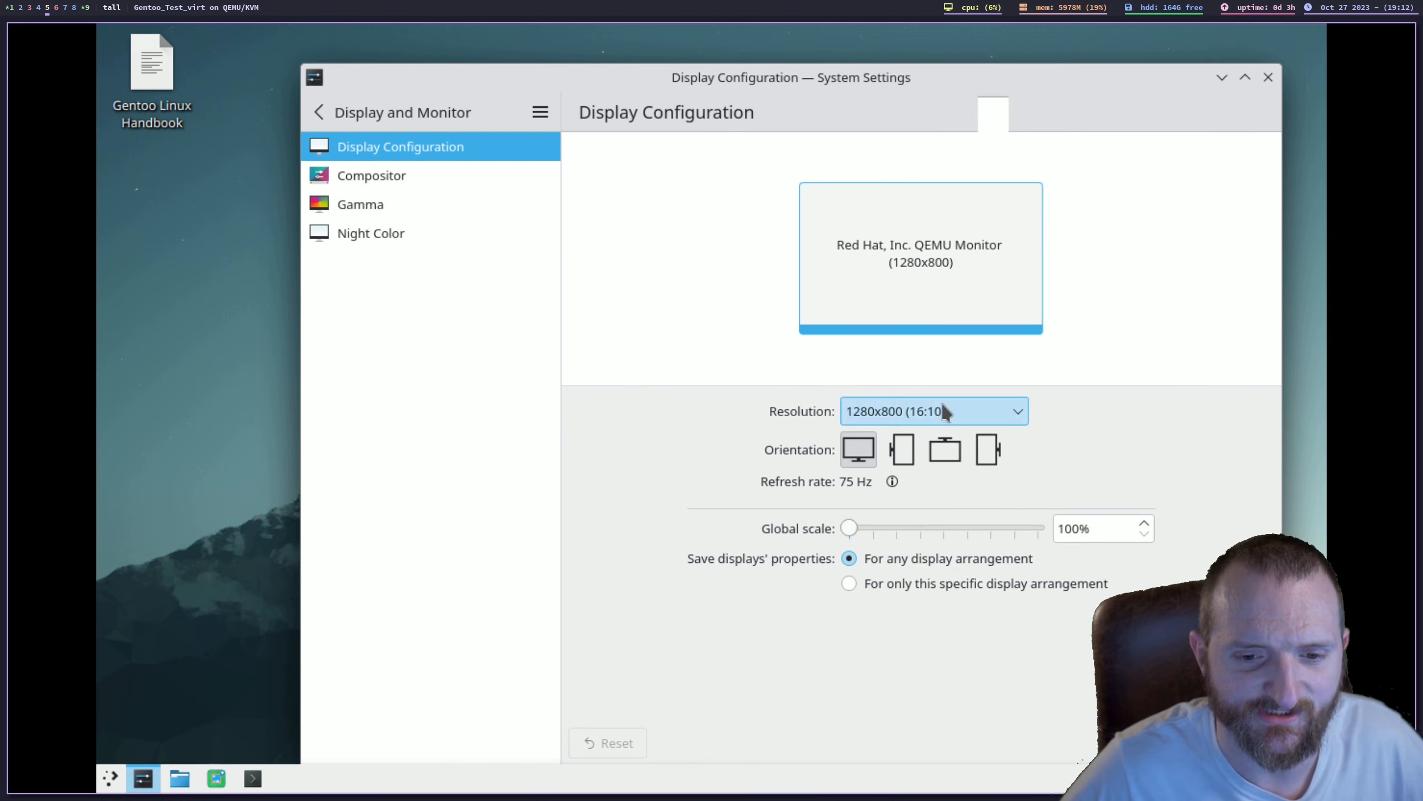
click(945, 412)
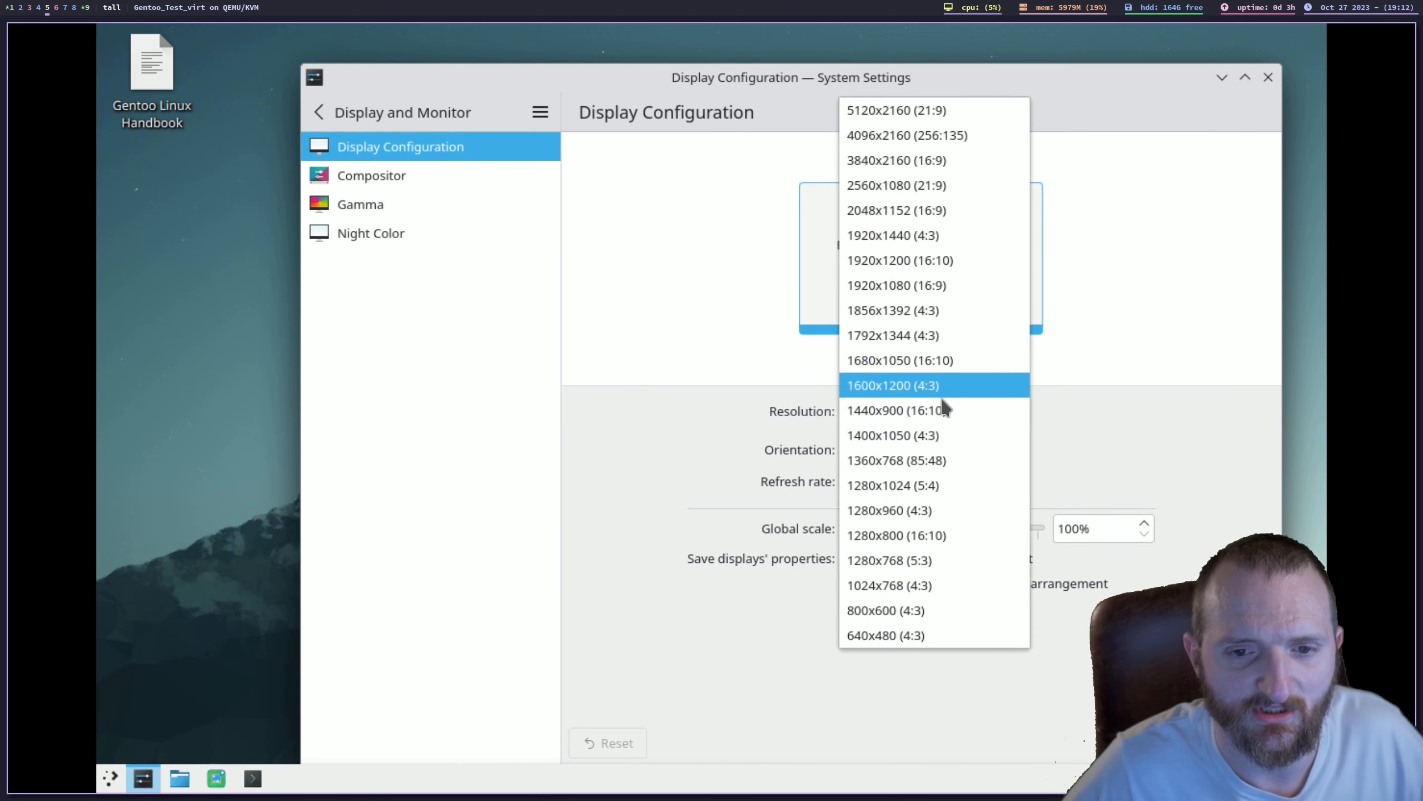
click(903, 285)
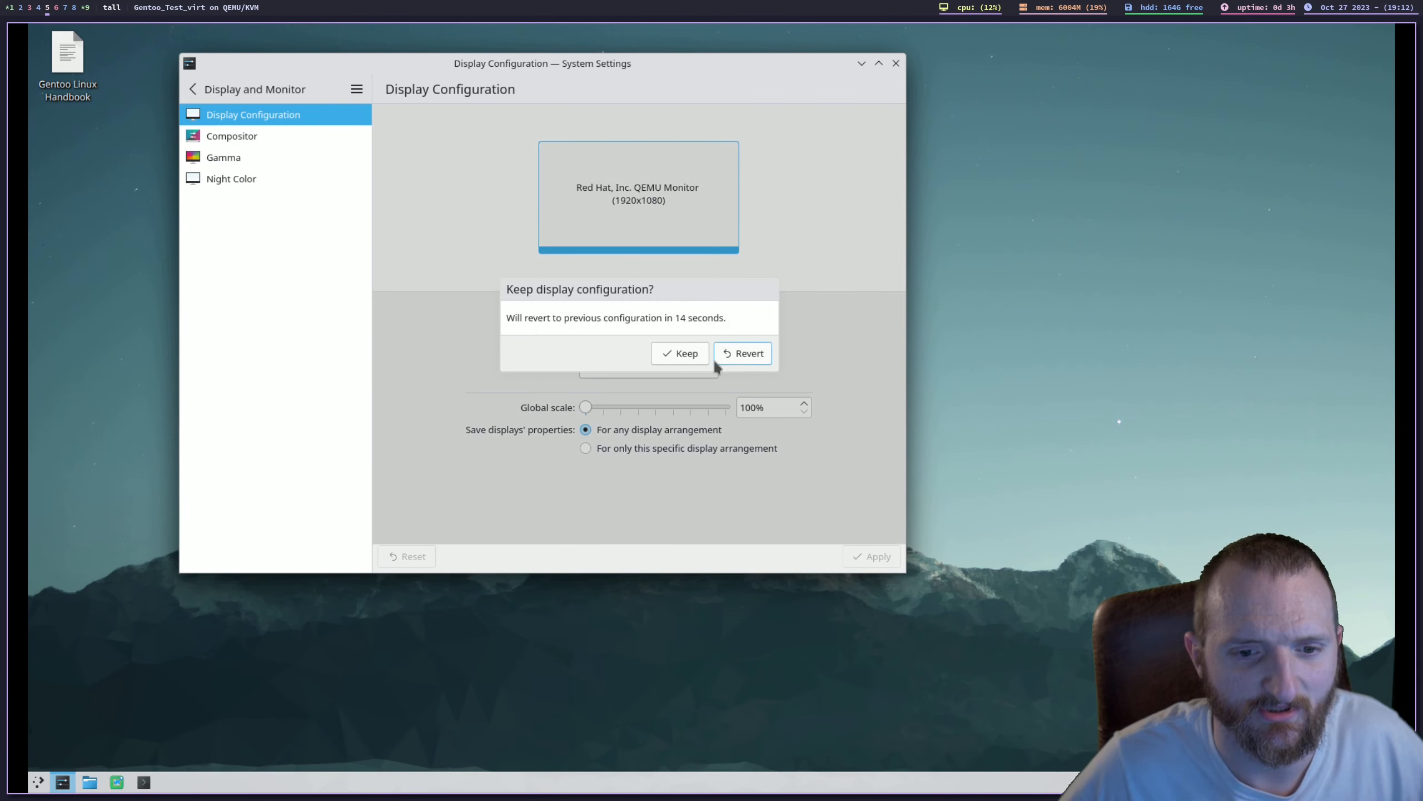
click(681, 353)
click(897, 65)
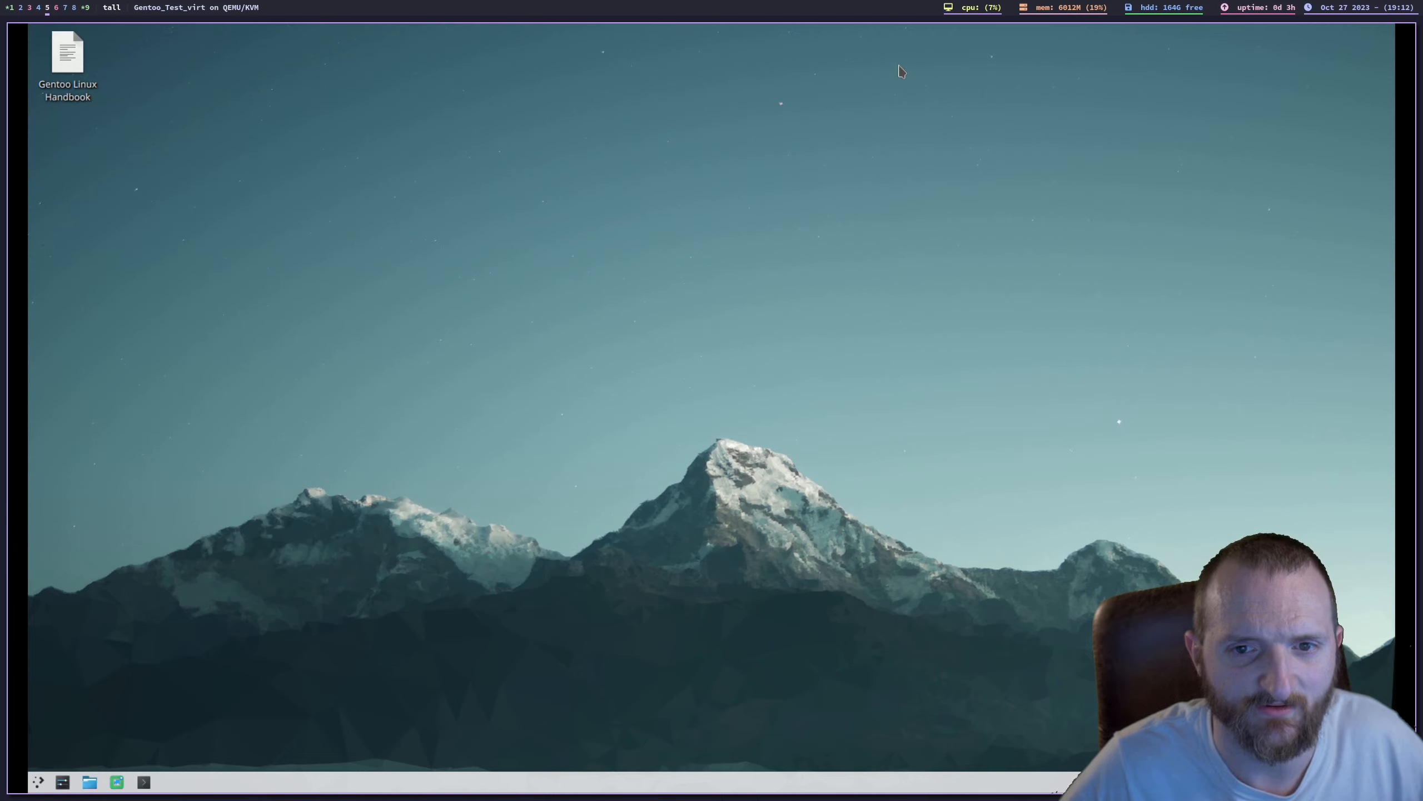
drag(899, 67, 531, 498)
right_click(531, 497)
click(425, 499)
drag(556, 437, 620, 385)
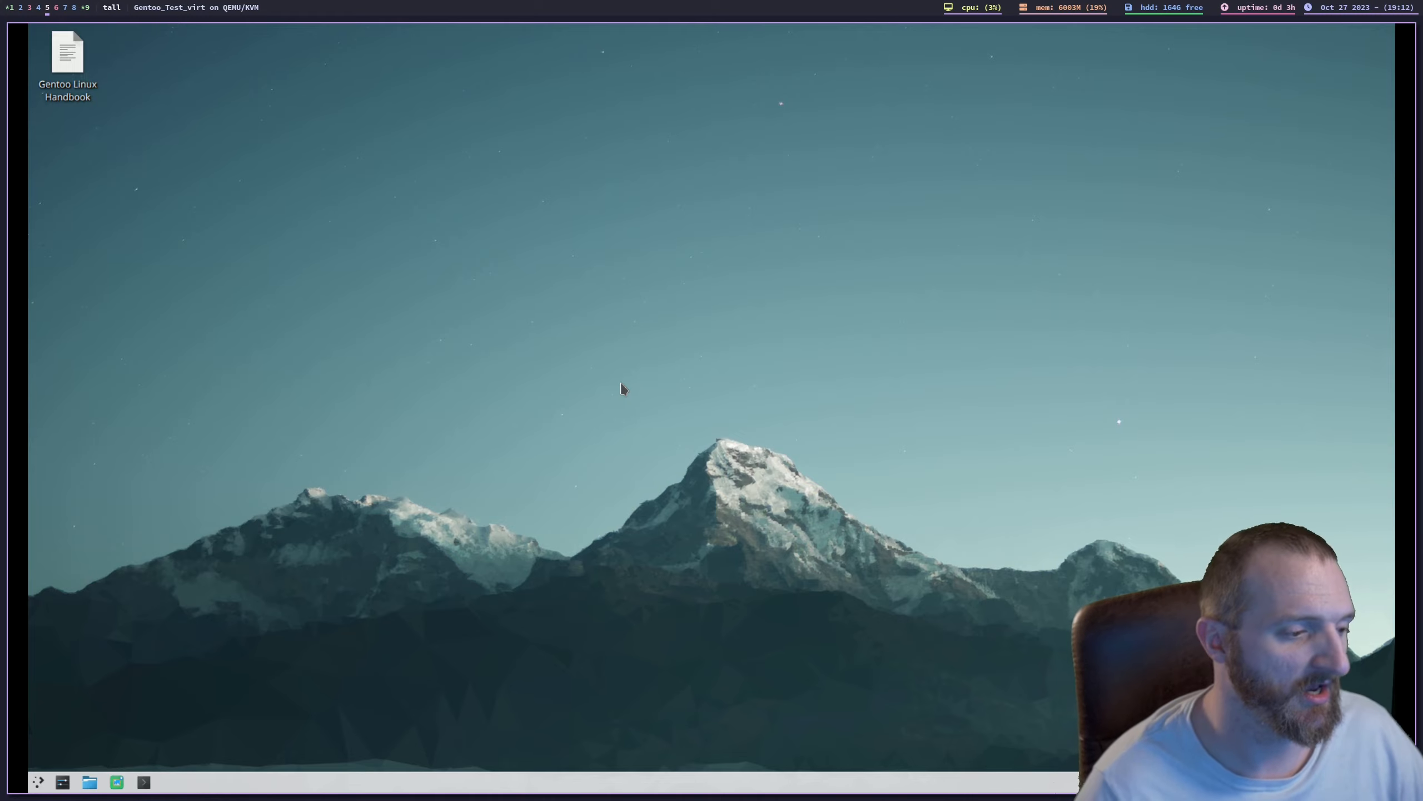
key(super+6)
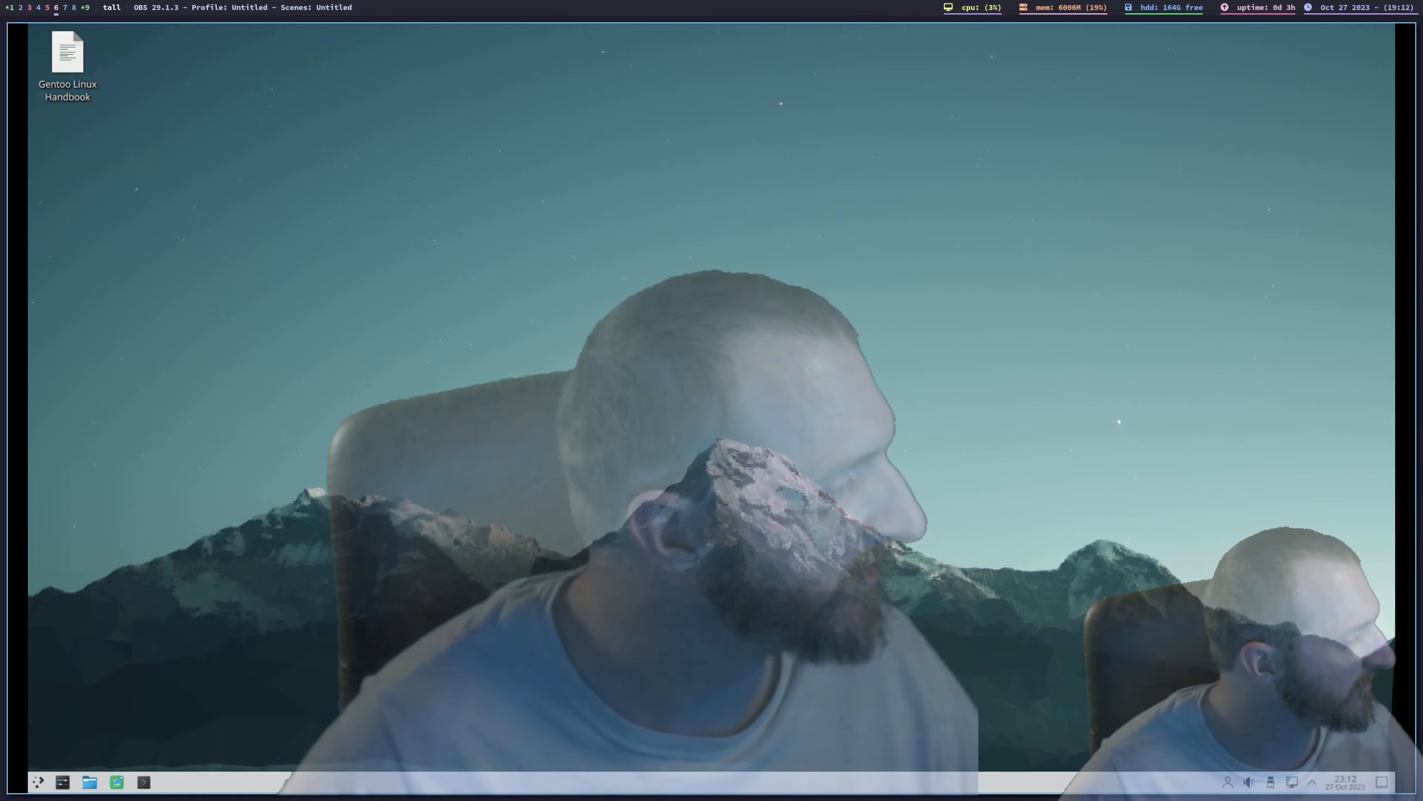
key(super+5)
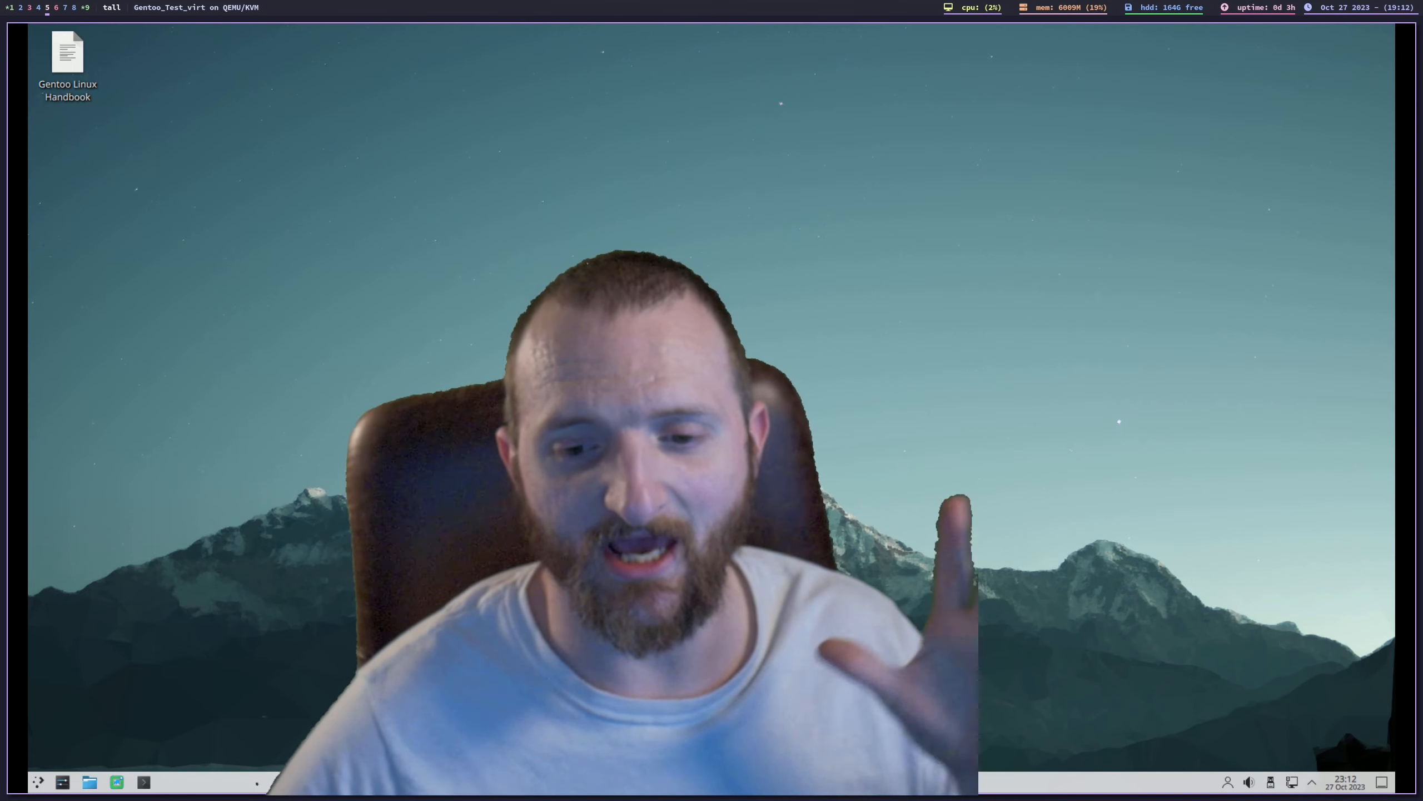